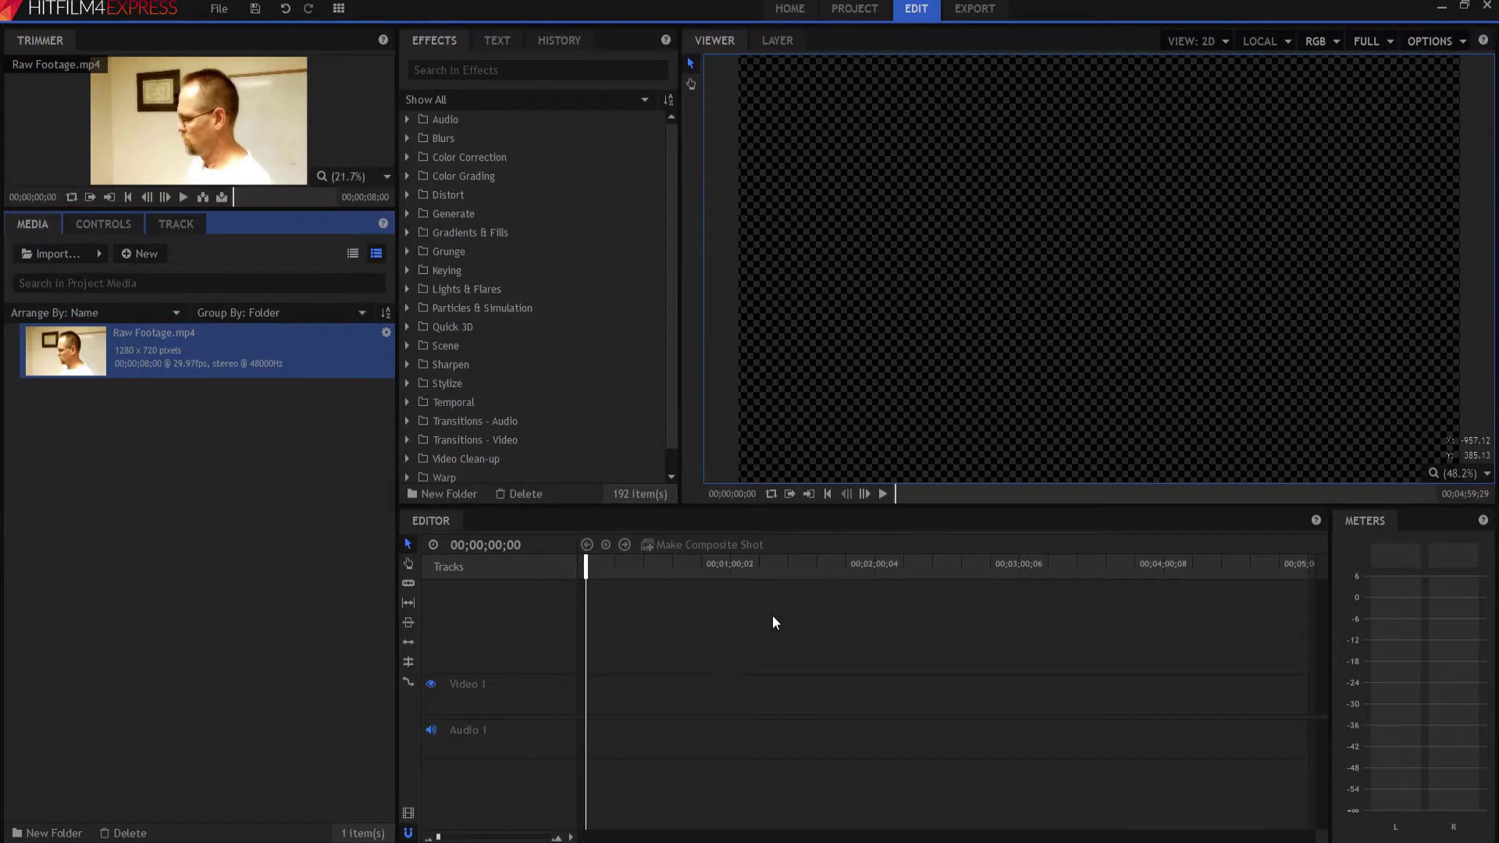
- Place Raw Footage.mp4 from the Media panel onto the Editor's video track
left_click_drag(80, 343, 585, 701)
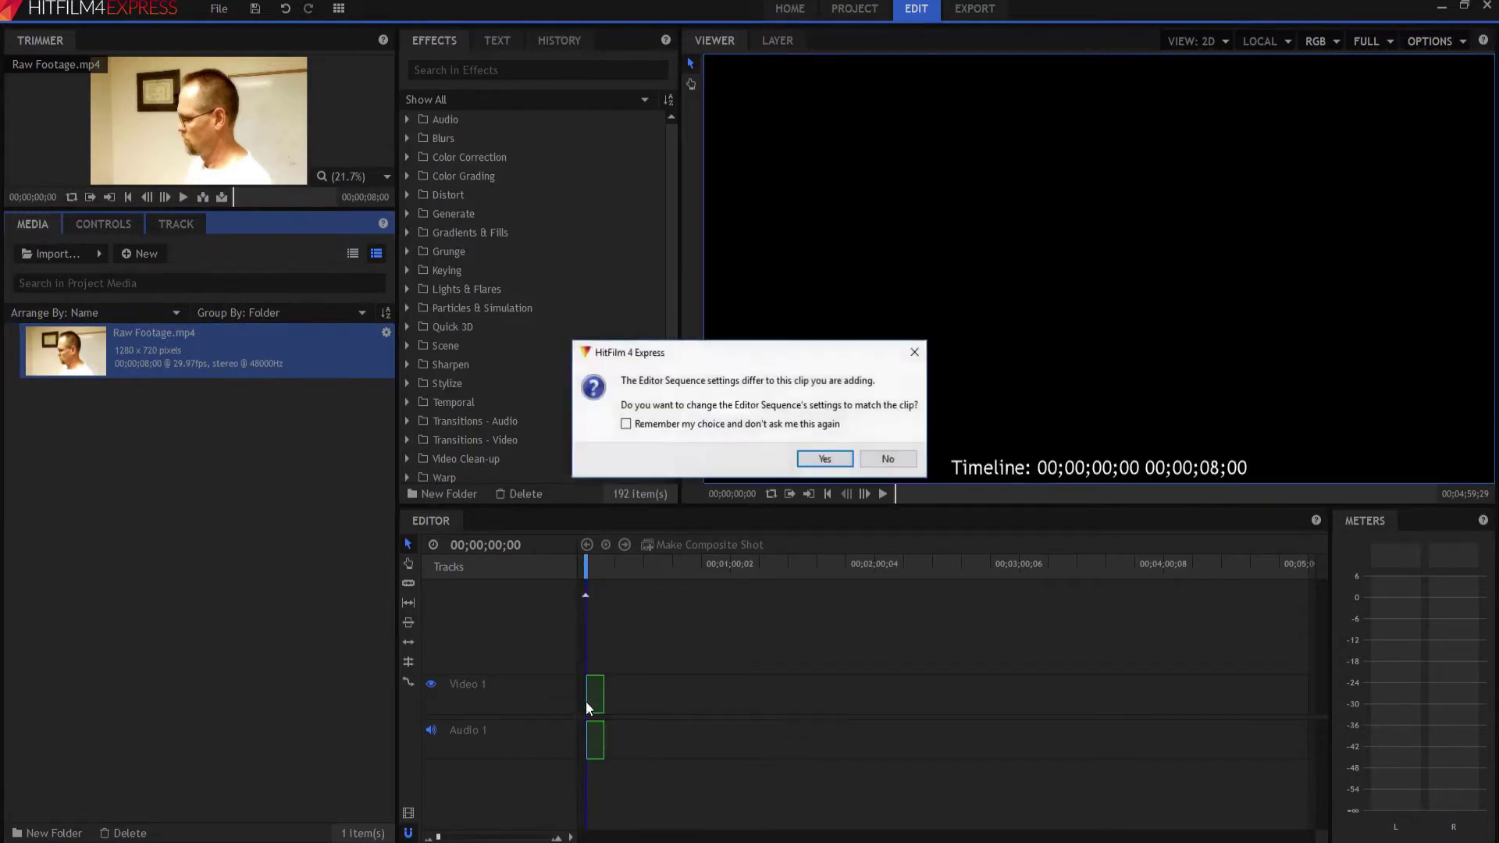
- Match the sequence settings to the clip and convert it into a Raw Footage.mp4 composite shot
left_click(829, 461)
left_click_drag(438, 837, 457, 837)
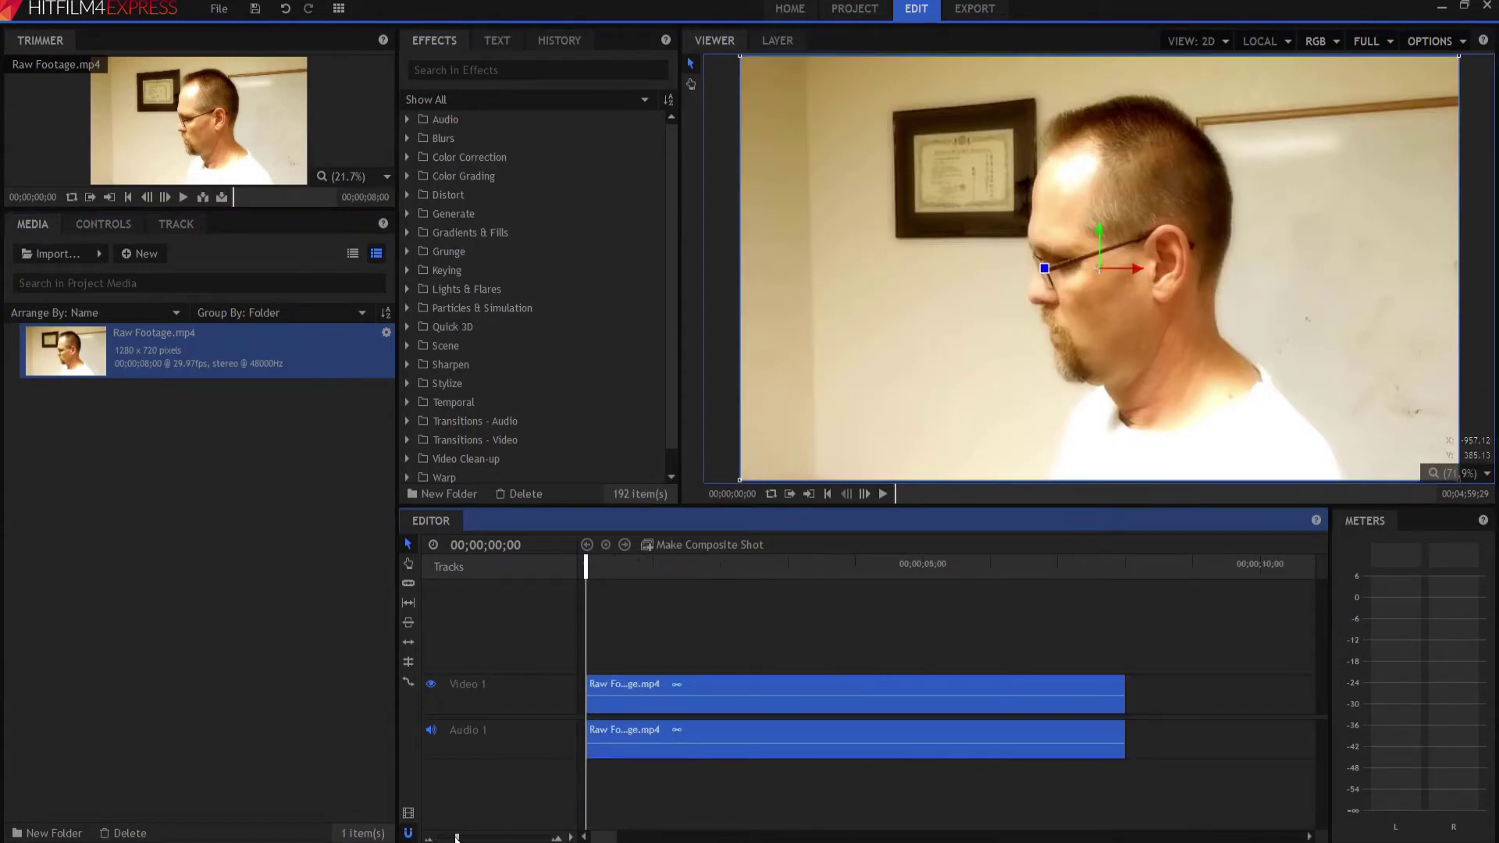
right_click(718, 683)
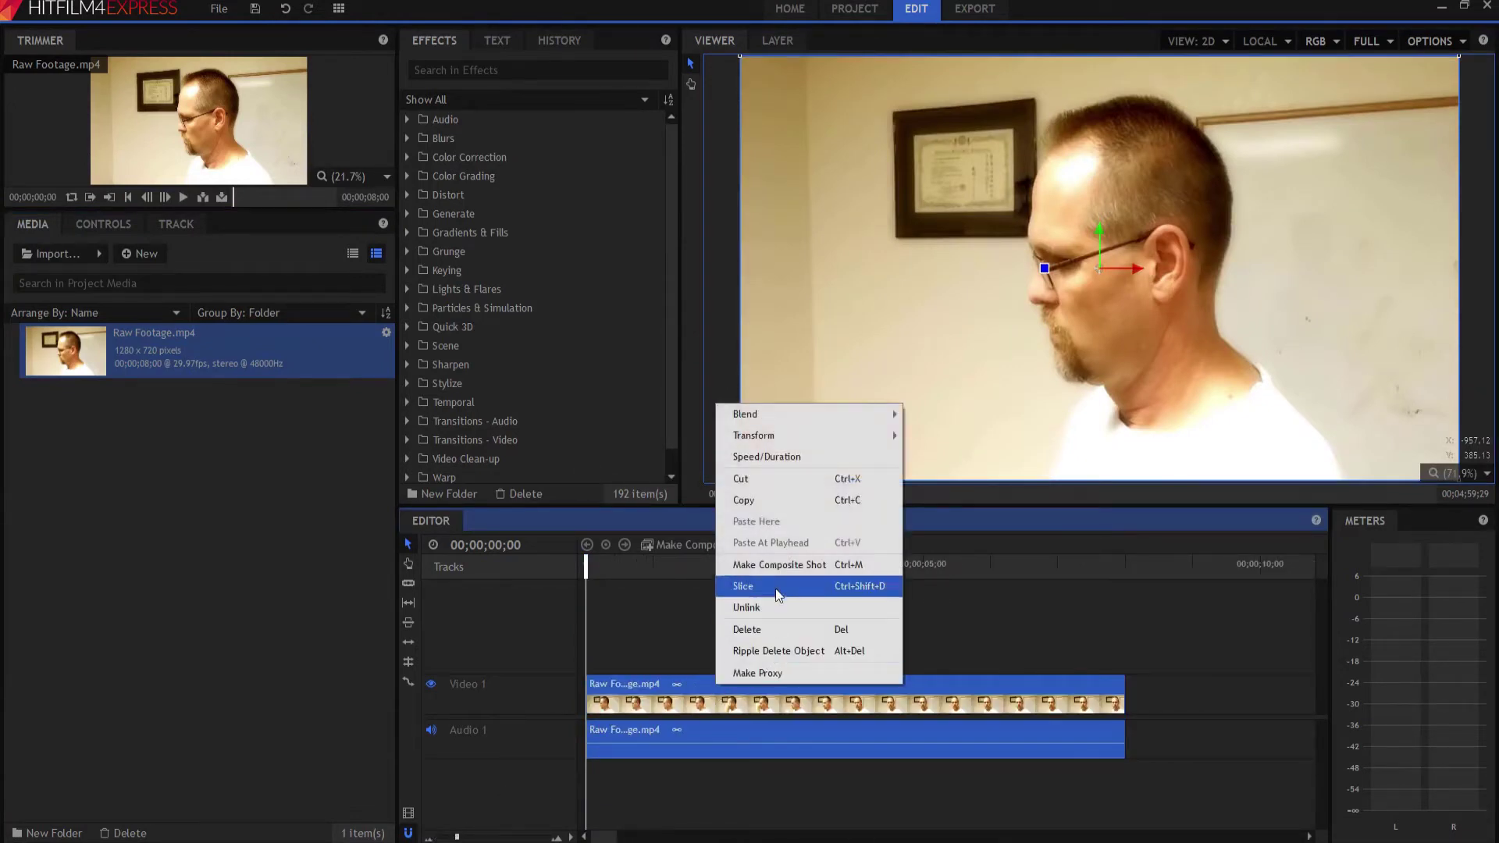
left_click(773, 564)
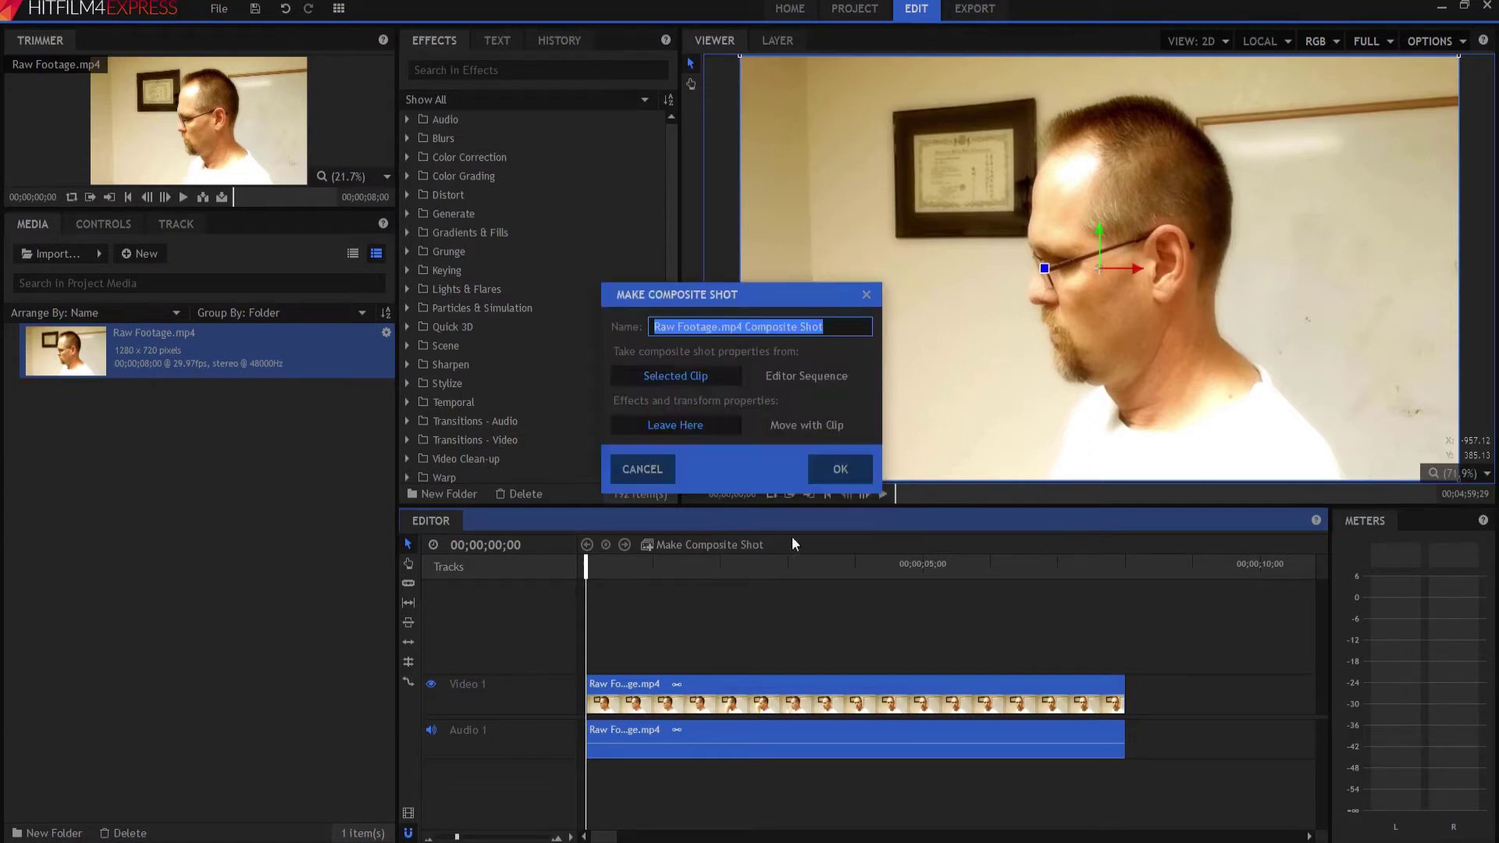
left_click(822, 472)
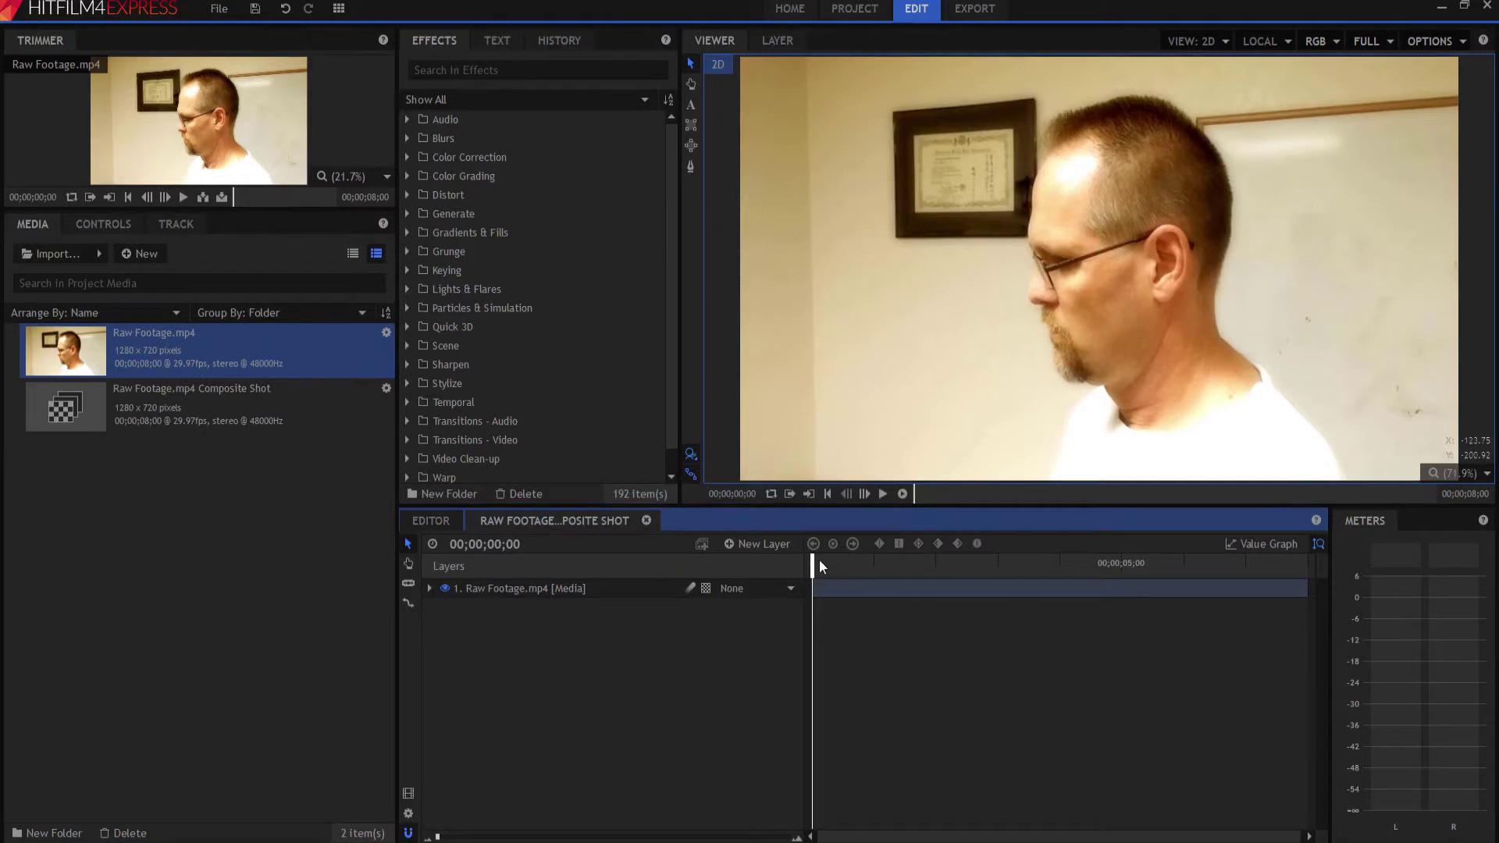
- Slice the footage layer at the 00;00;05;00 playhead position
left_click_drag(811, 564, 1122, 524)
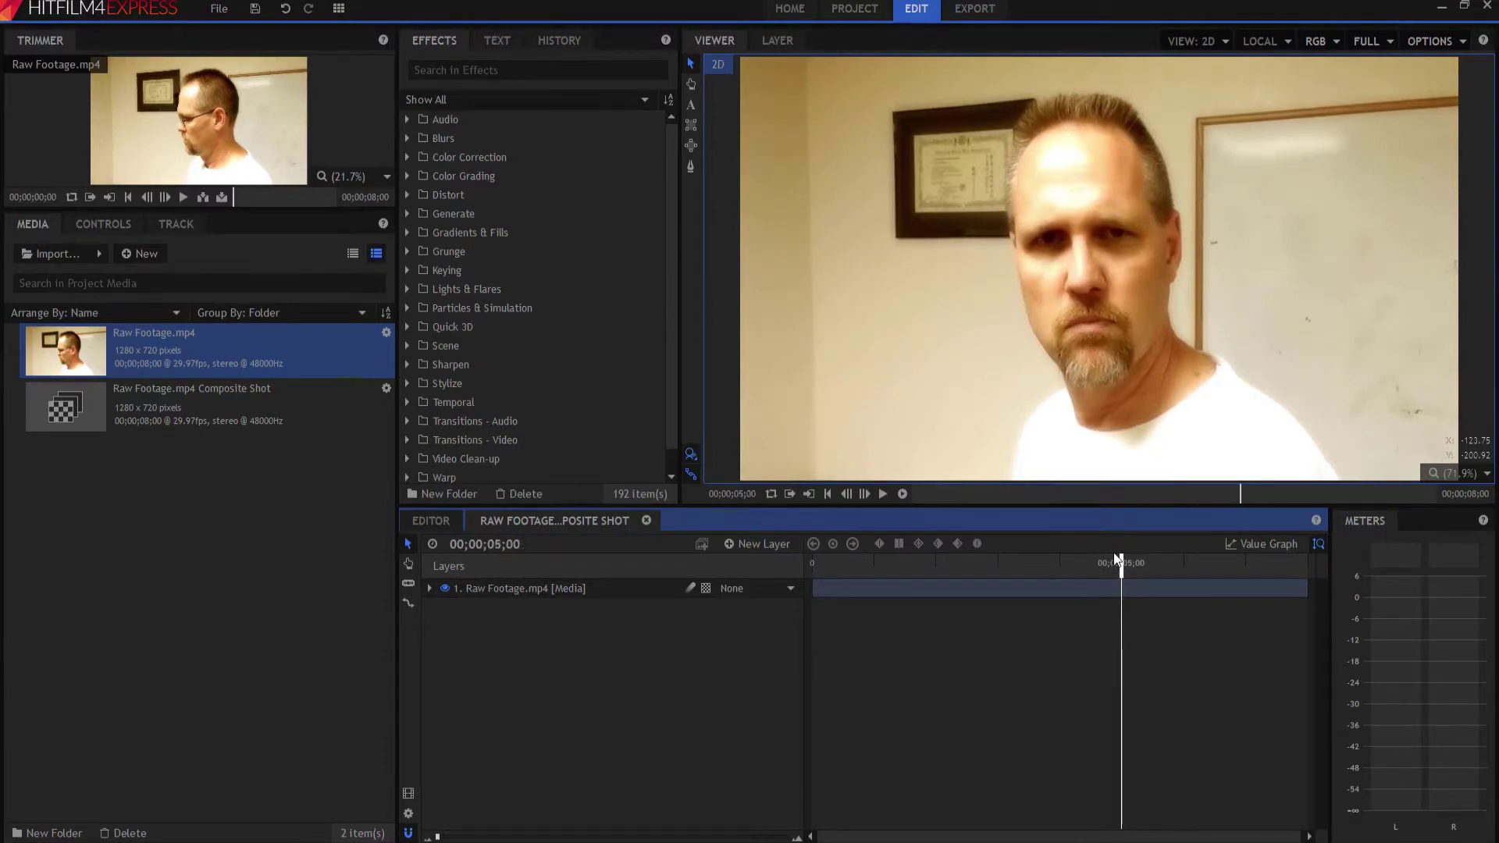
left_click(1121, 587)
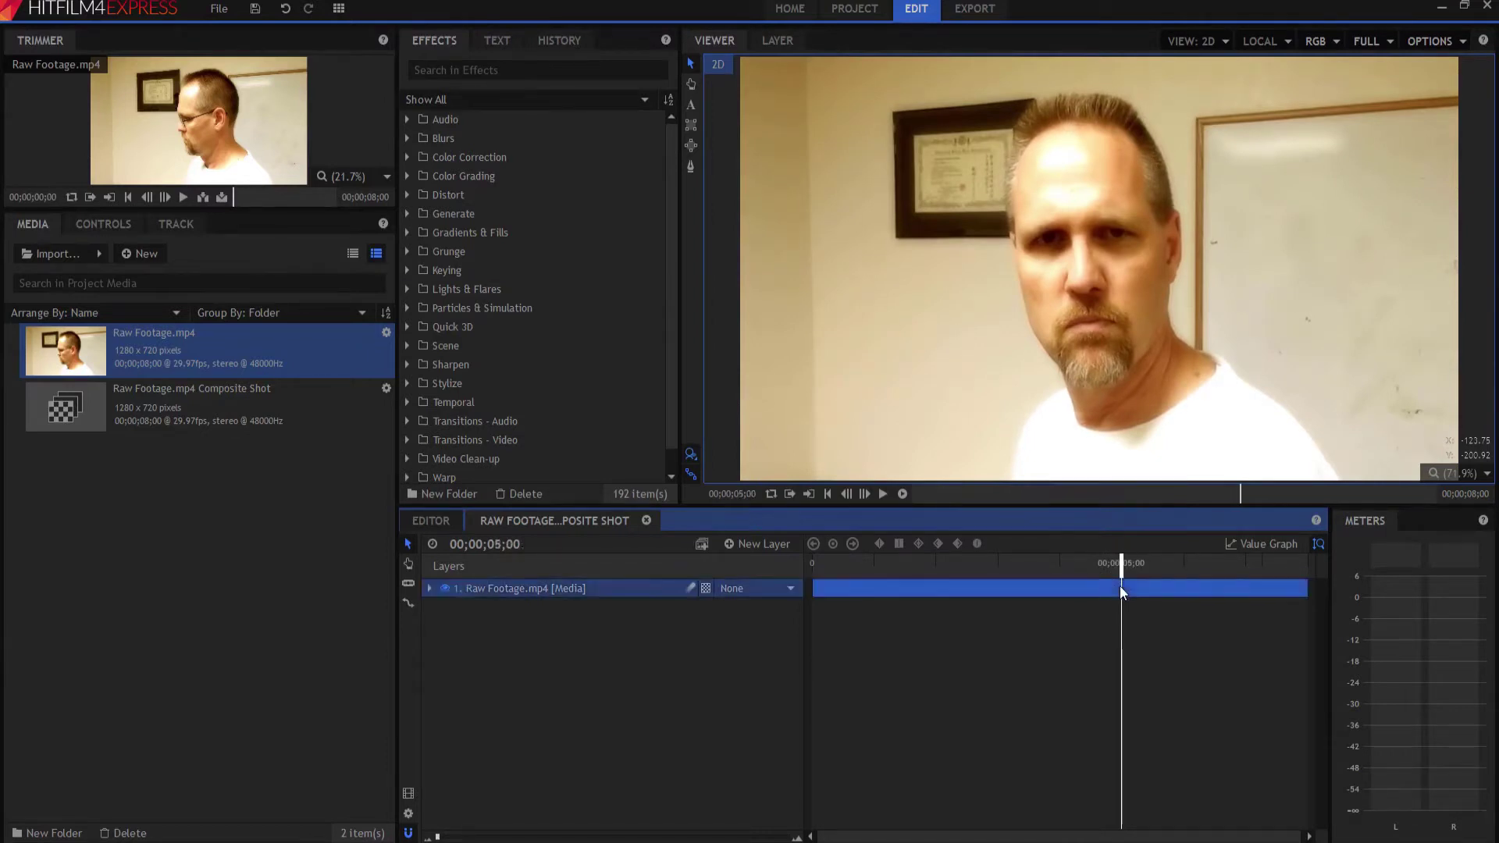
right_click(1121, 587)
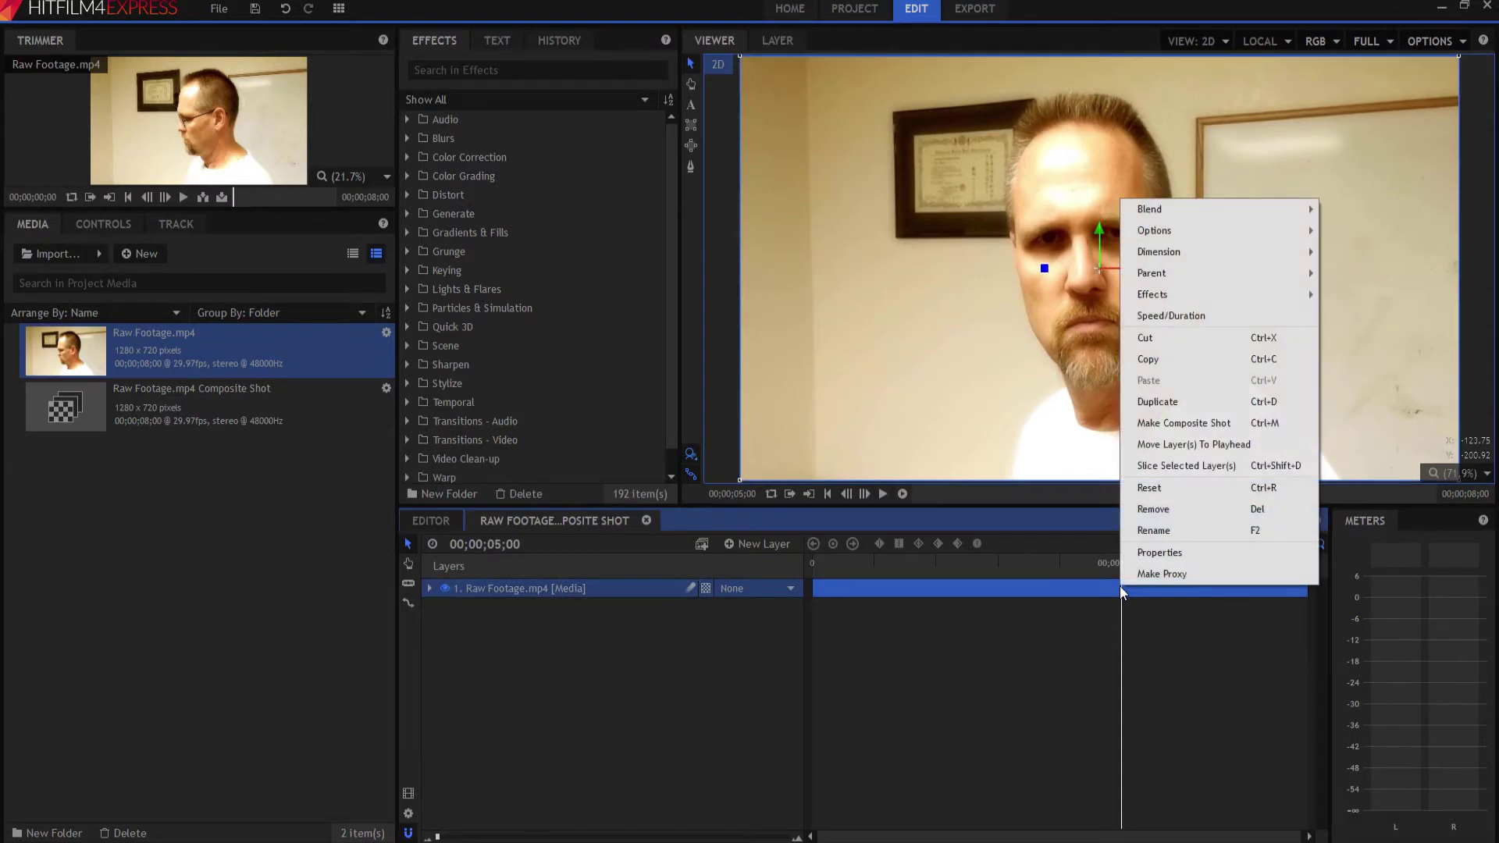
left_click(1187, 464)
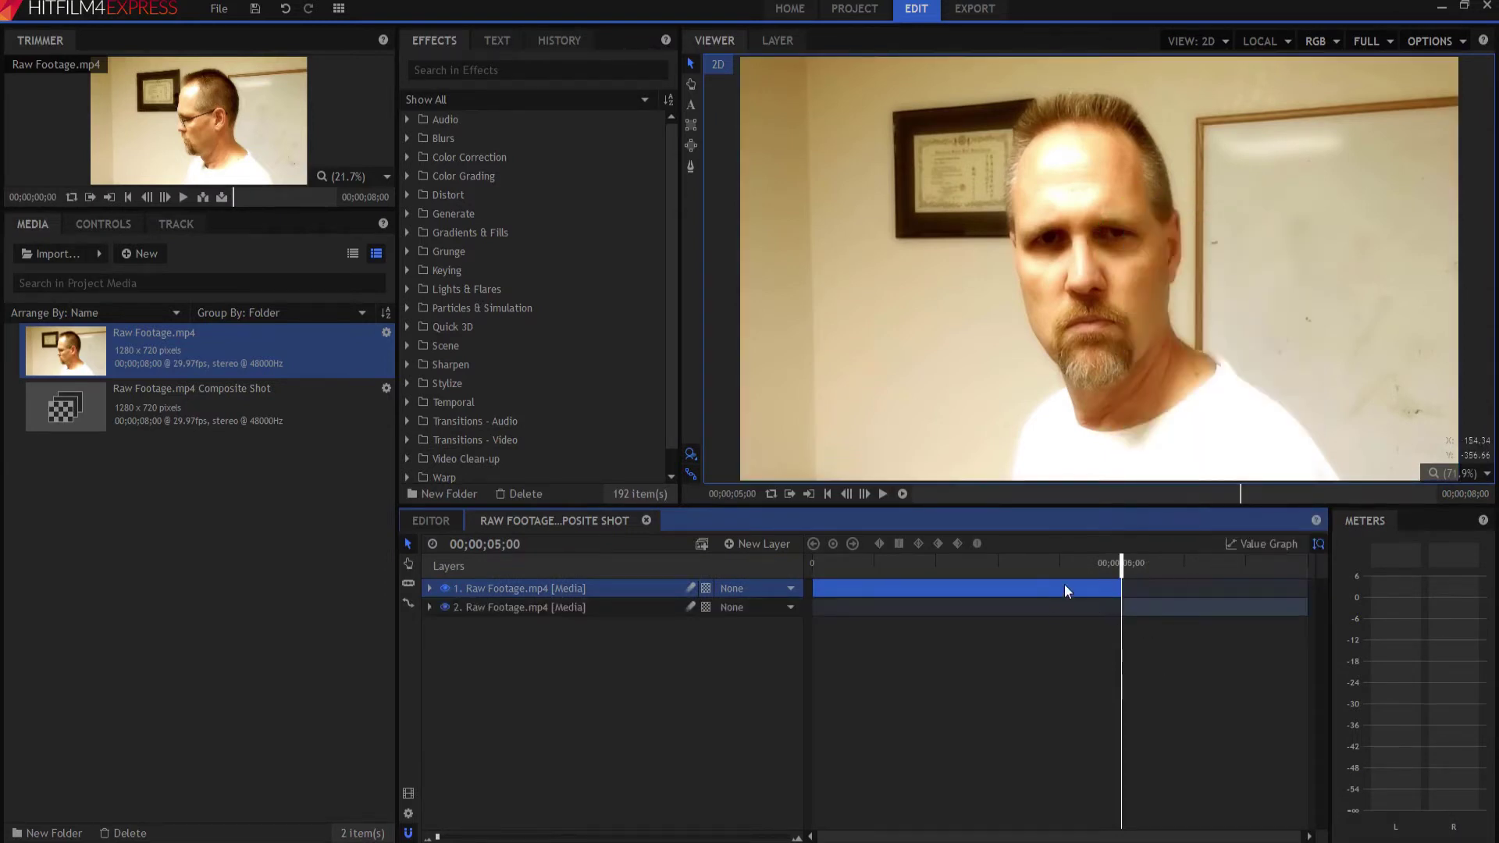
- Rename the later half of the split layer to 'Red eyes'
left_click(510, 605)
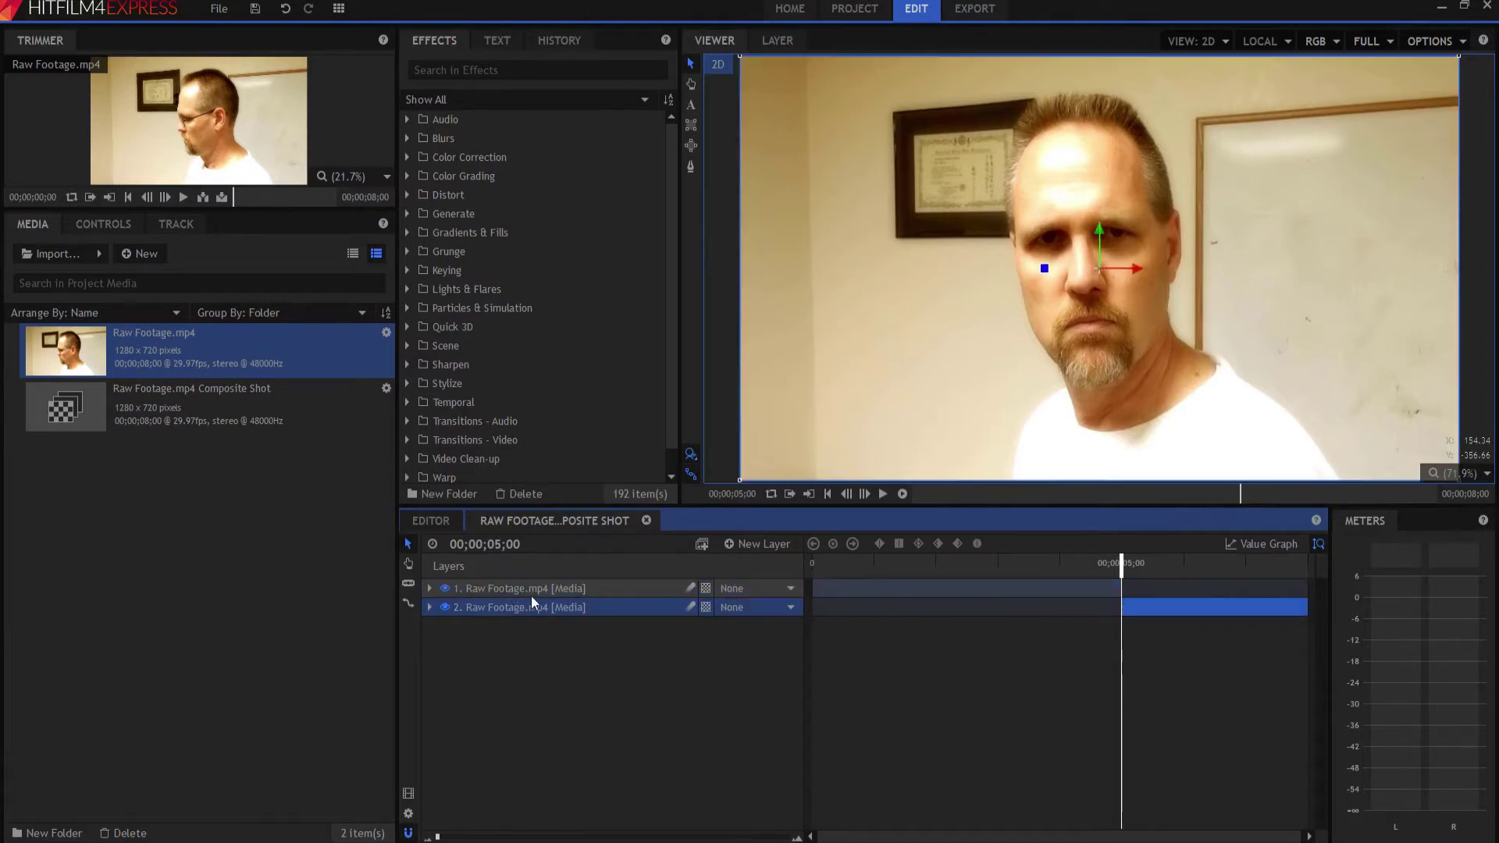
left_click(531, 599)
type("Re")
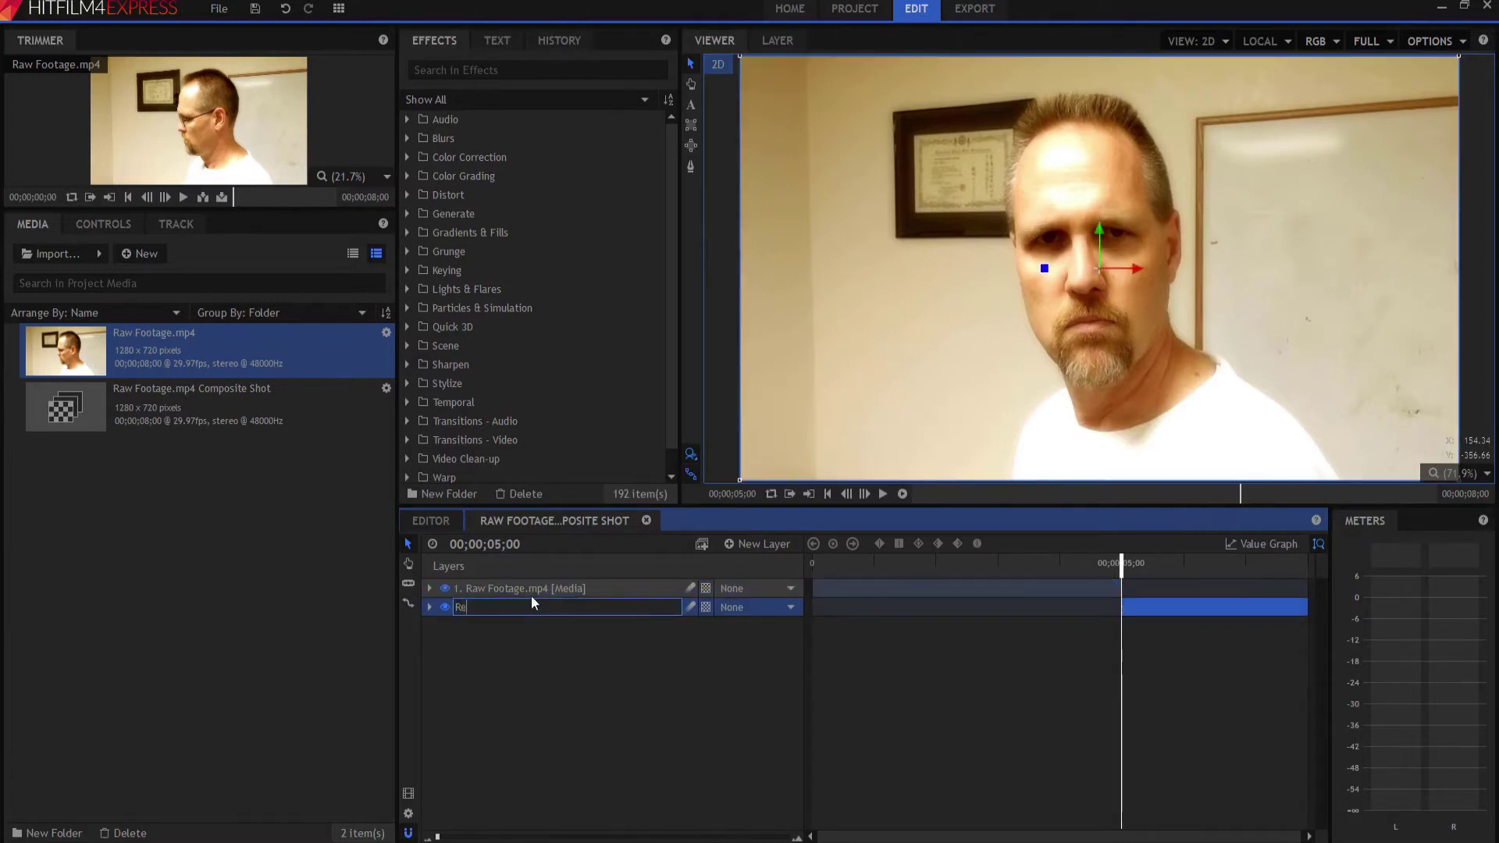
type("d eyes")
key("Return")
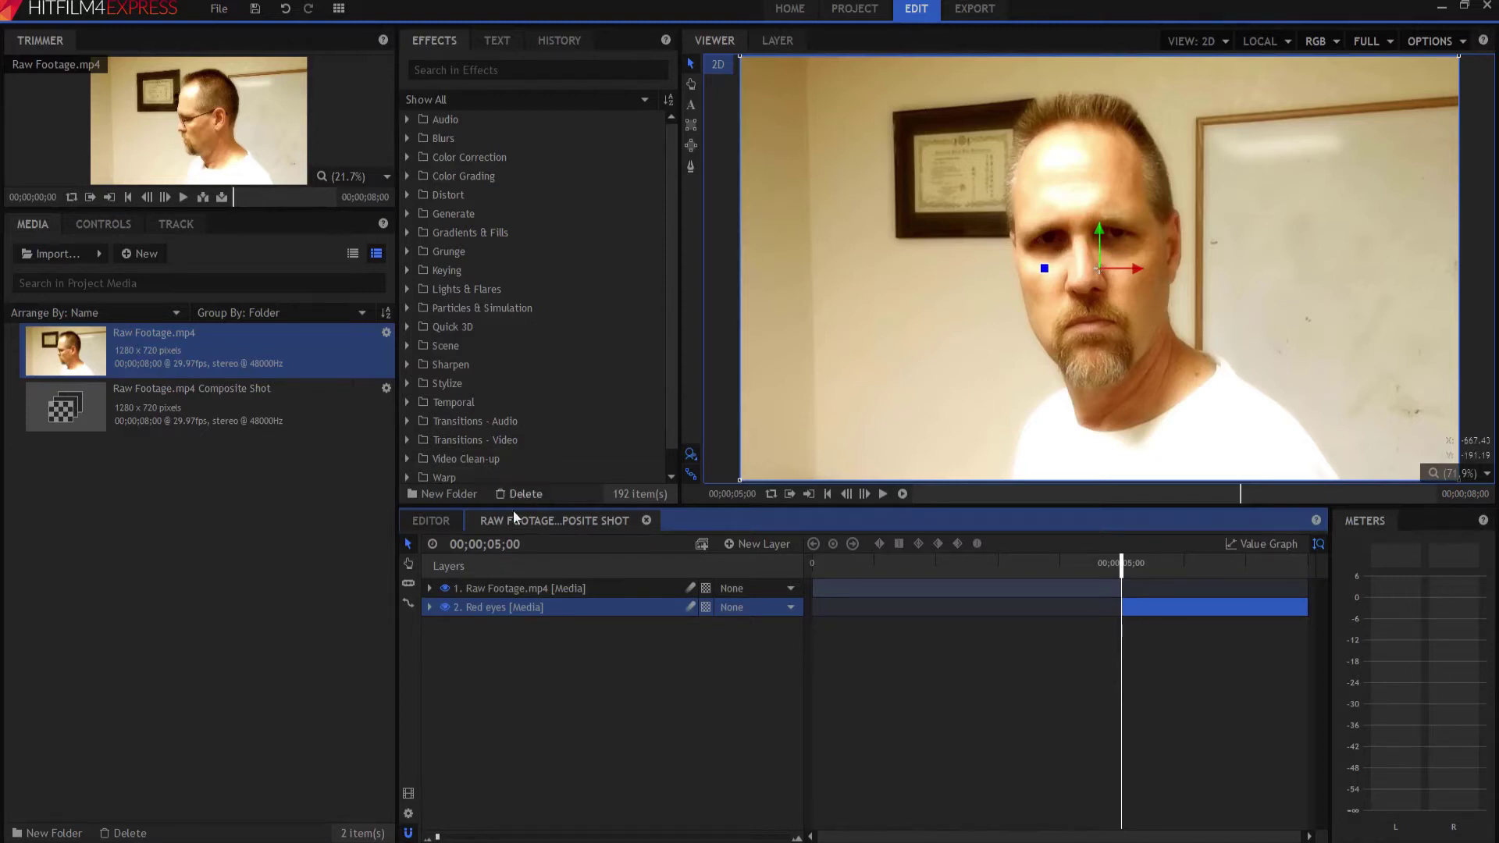
- Add a tracker to the Red eyes layer and name it 'Left Eye'
left_click(430, 607)
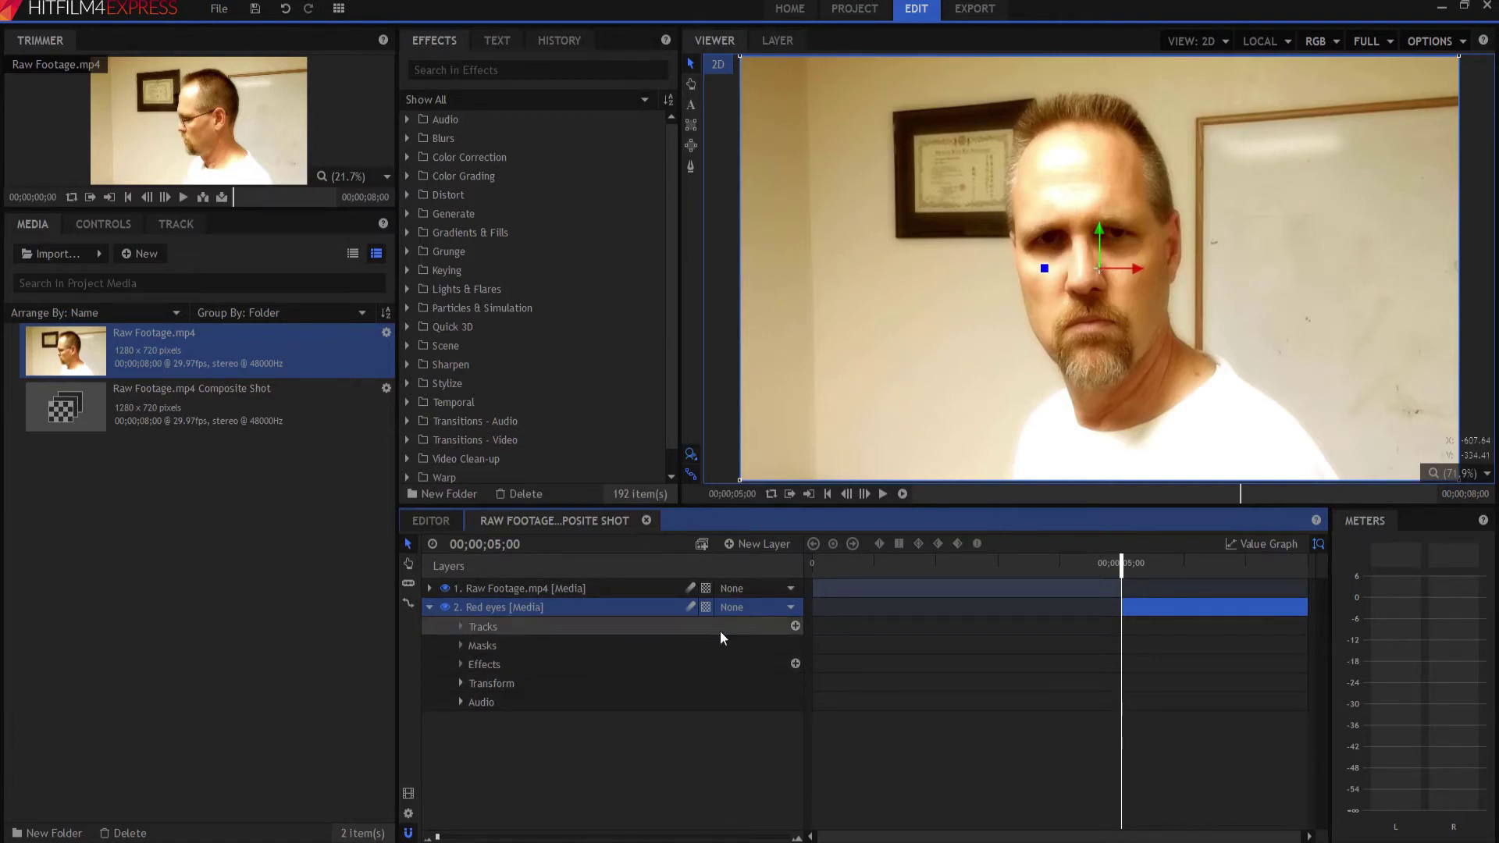
left_click(794, 626)
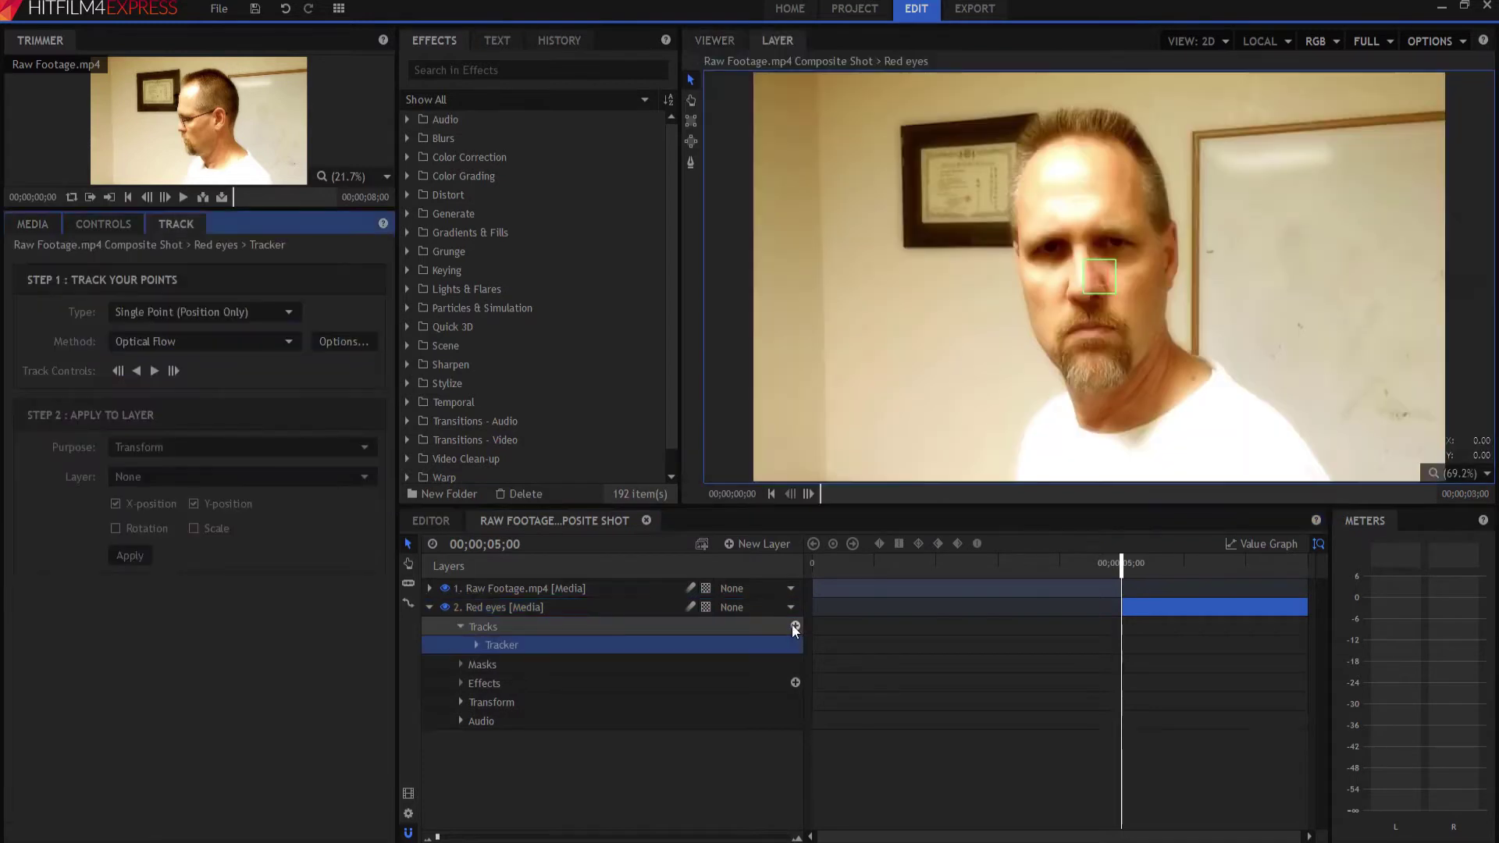
double_click(503, 645)
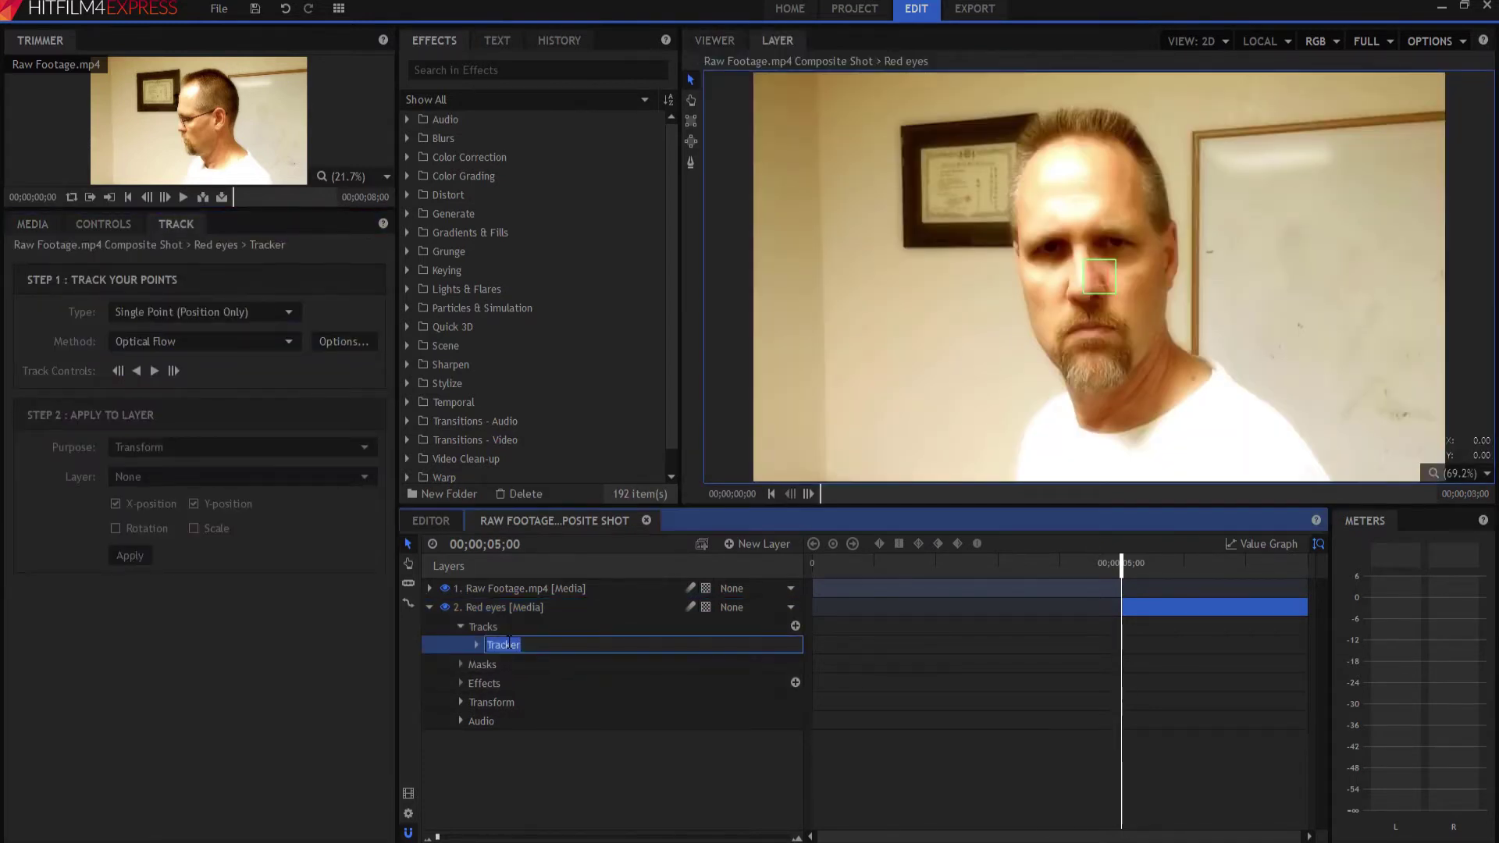
type("Left Eye")
key("Return")
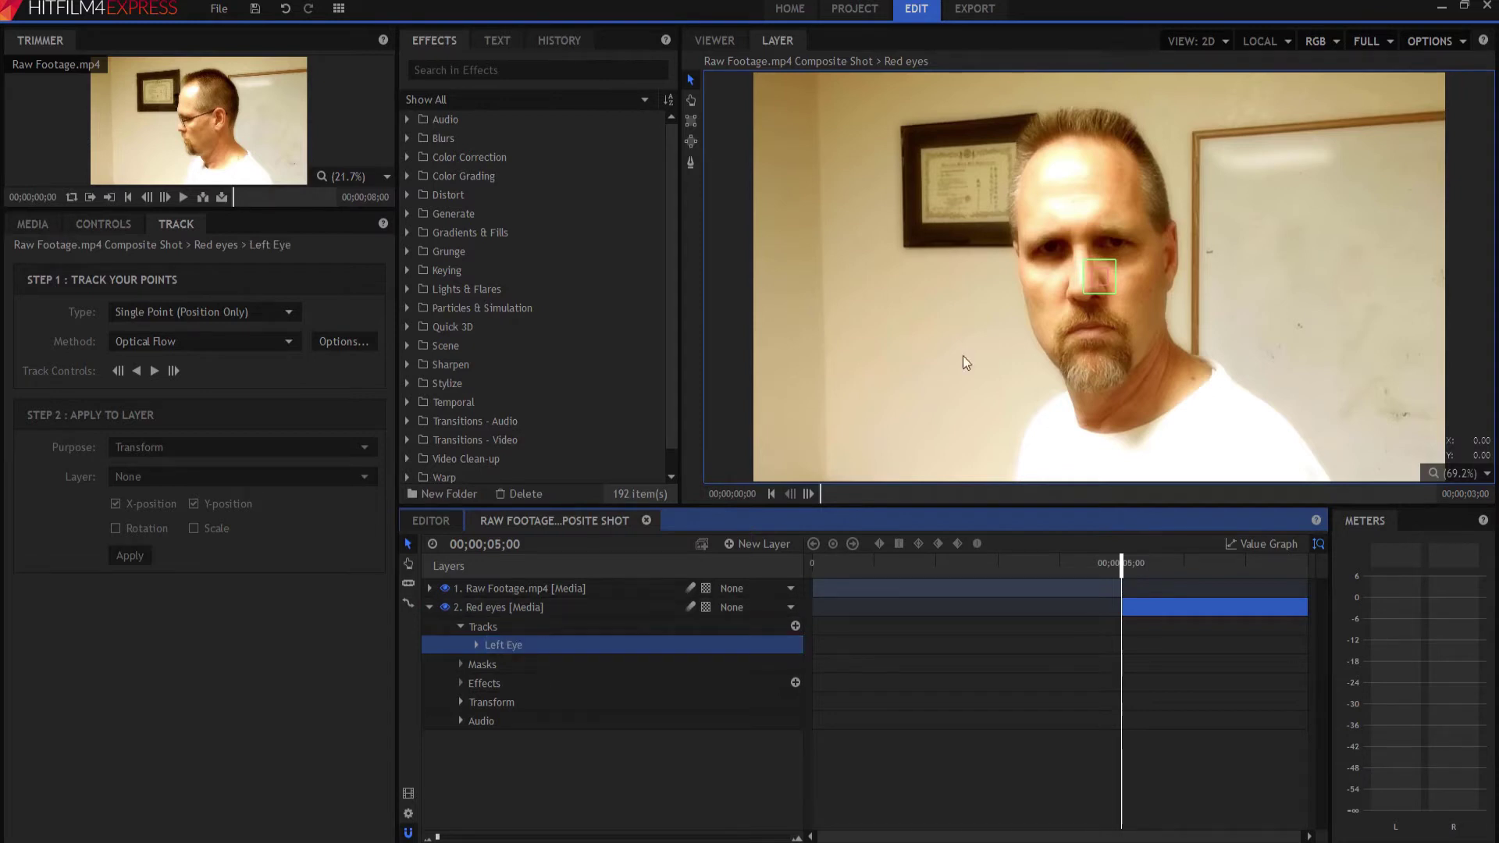
- Position the Left Eye tracking box on the left eye, track forward, and return to 5 seconds
scroll(1074, 242, "up", 5)
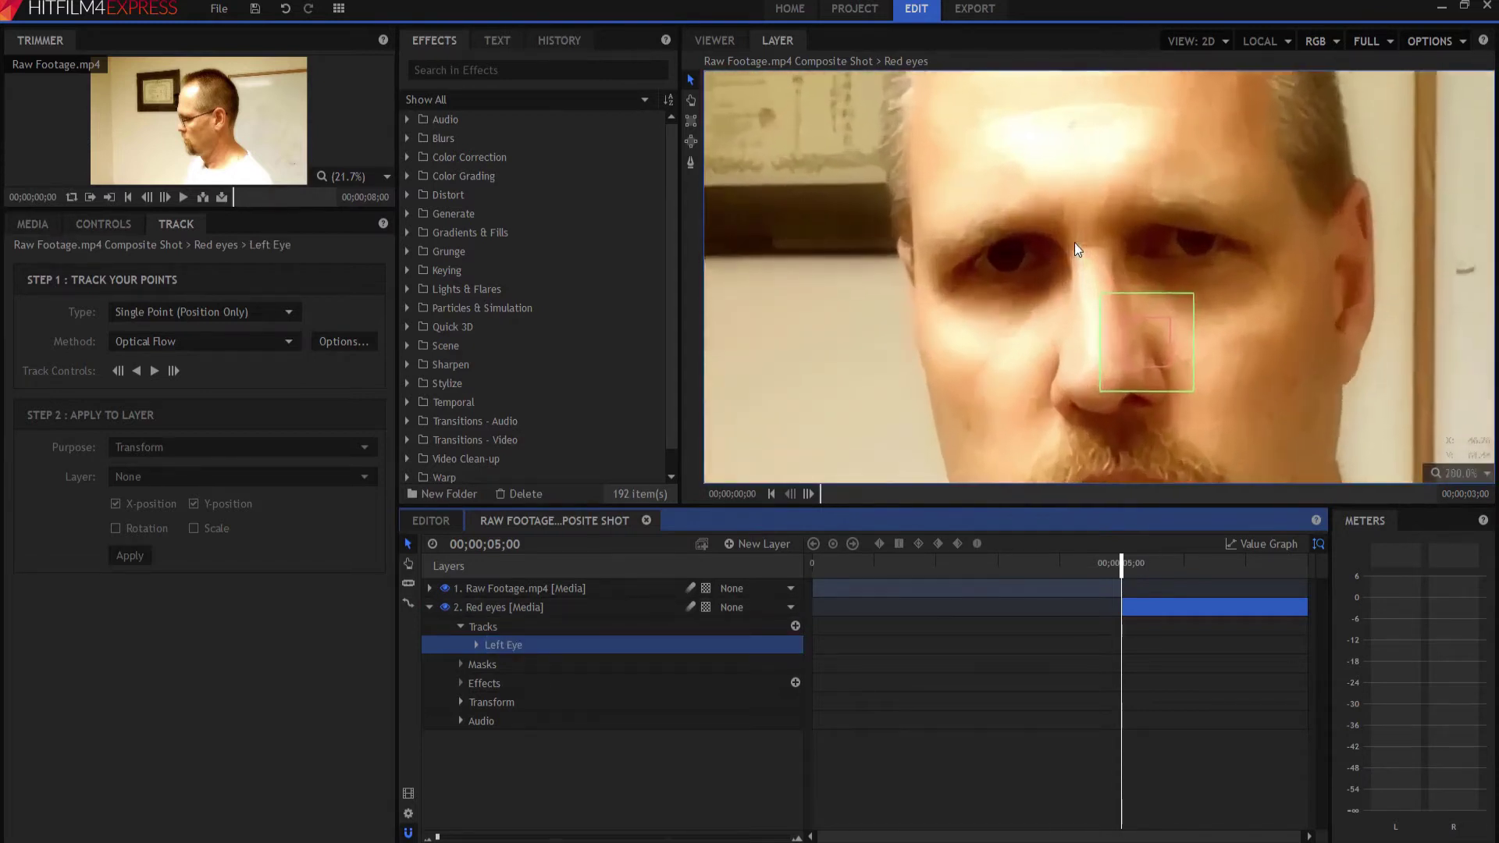
left_click_drag(1147, 389, 1204, 265)
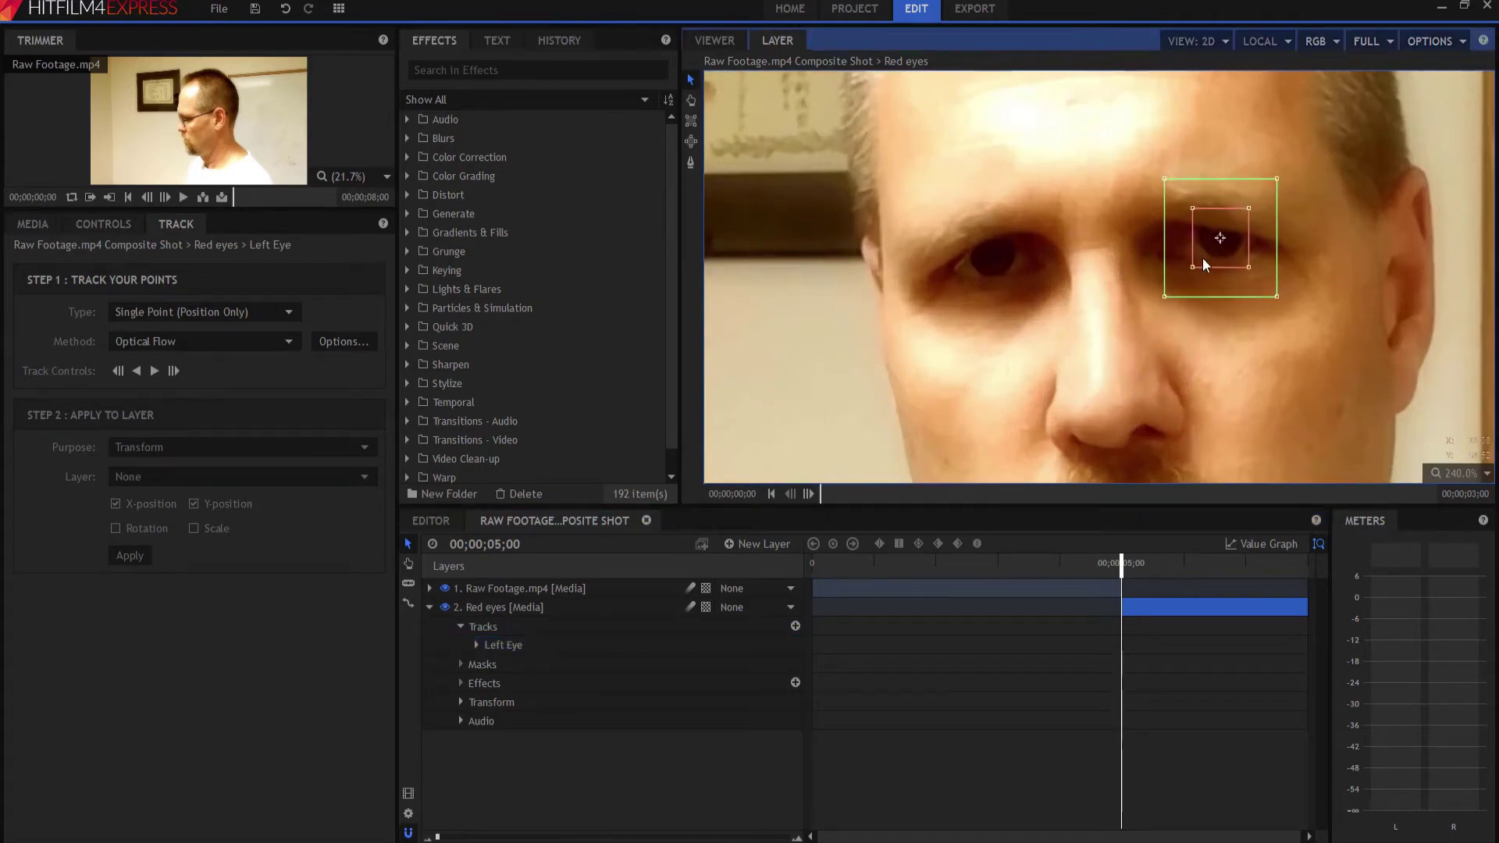
left_click(155, 370)
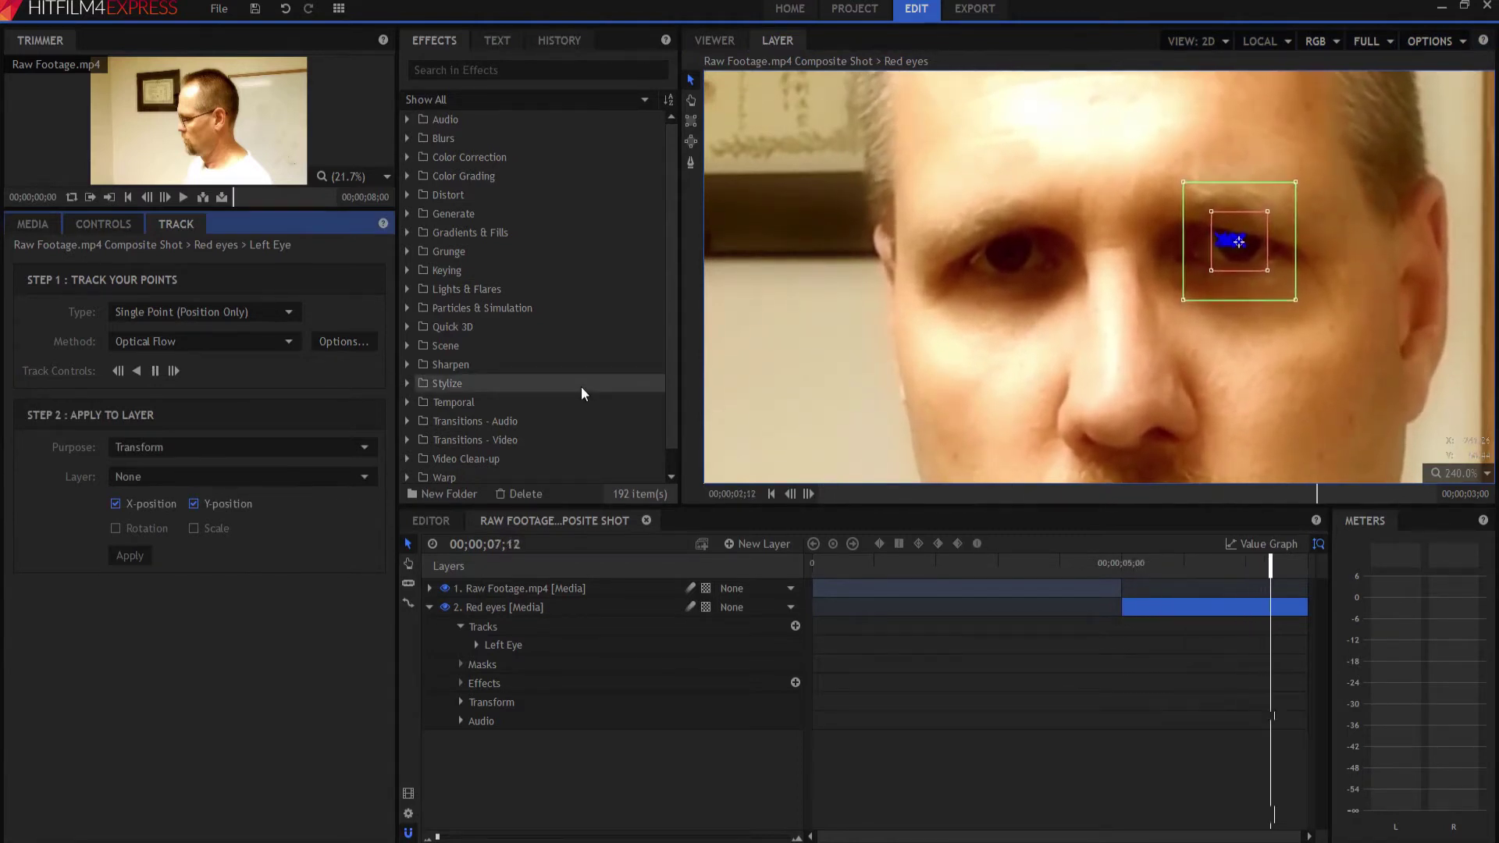
left_click(1121, 568)
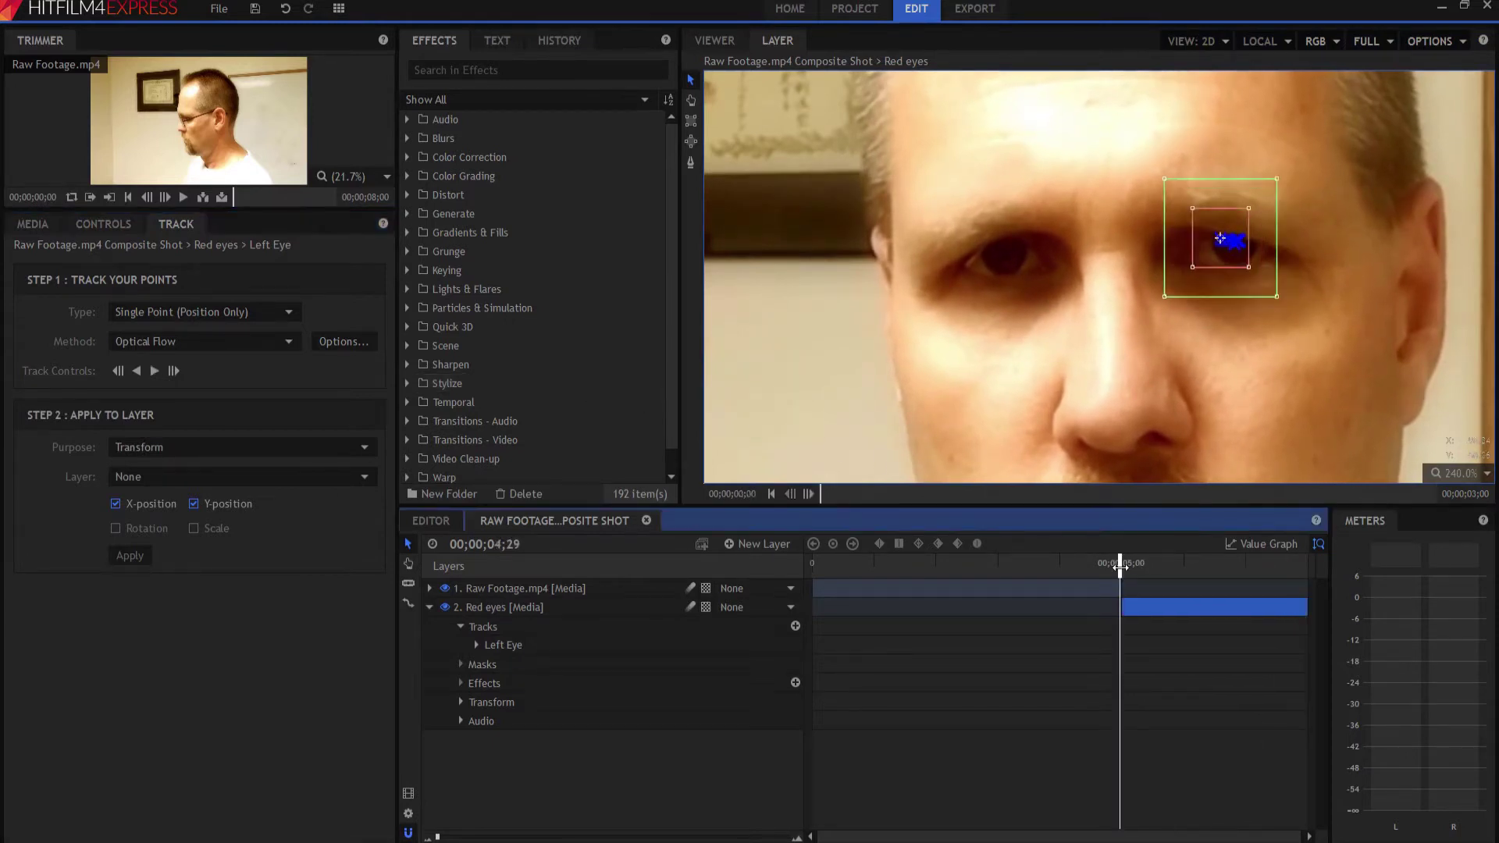
left_click(1120, 565)
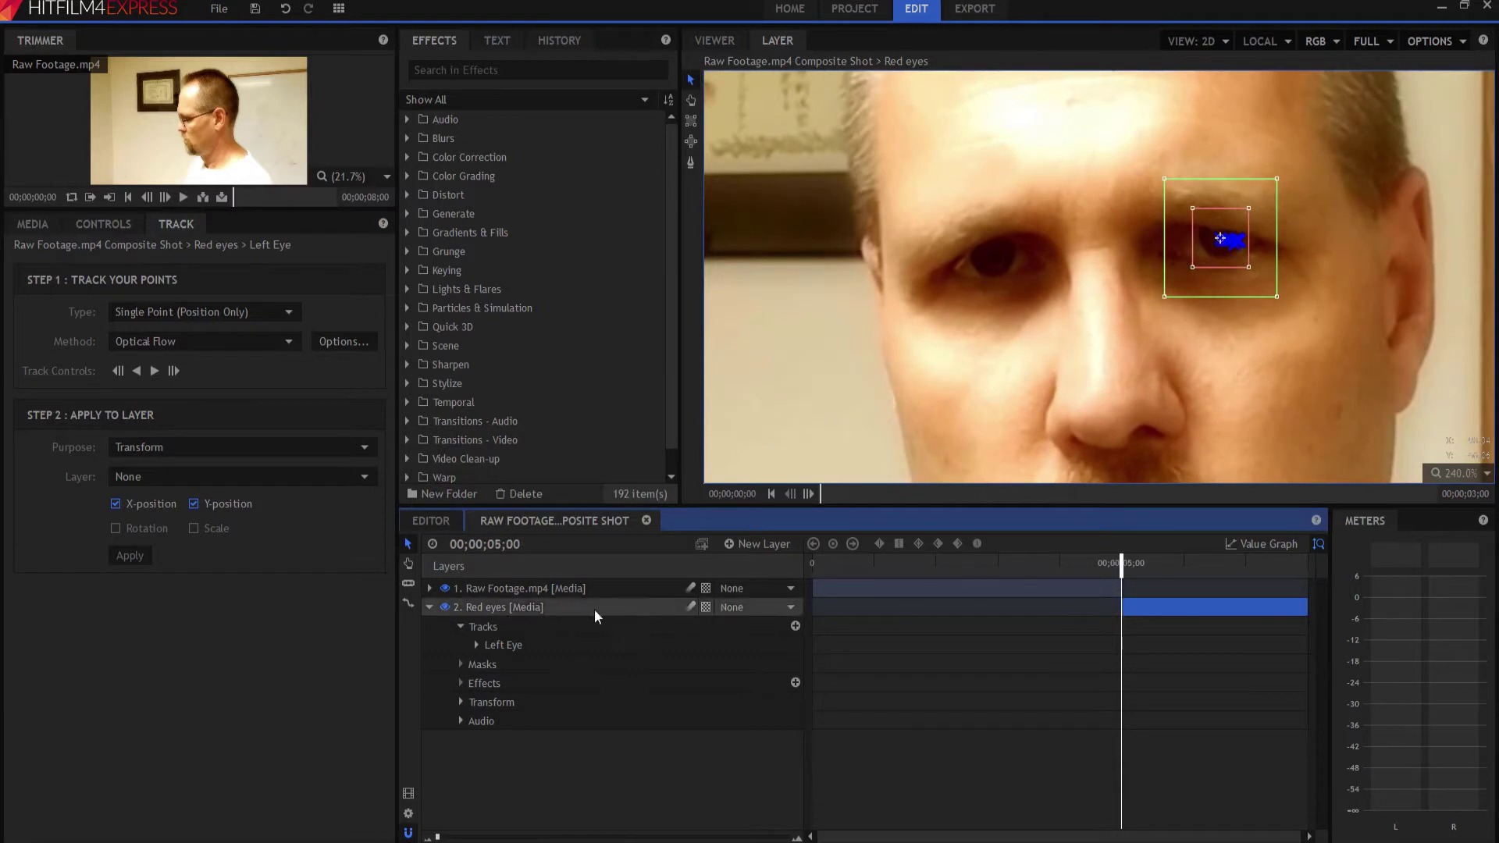
- Add a second tracker to the Red eyes layer named 'Right Eye'
left_click(749, 627)
left_click(796, 626)
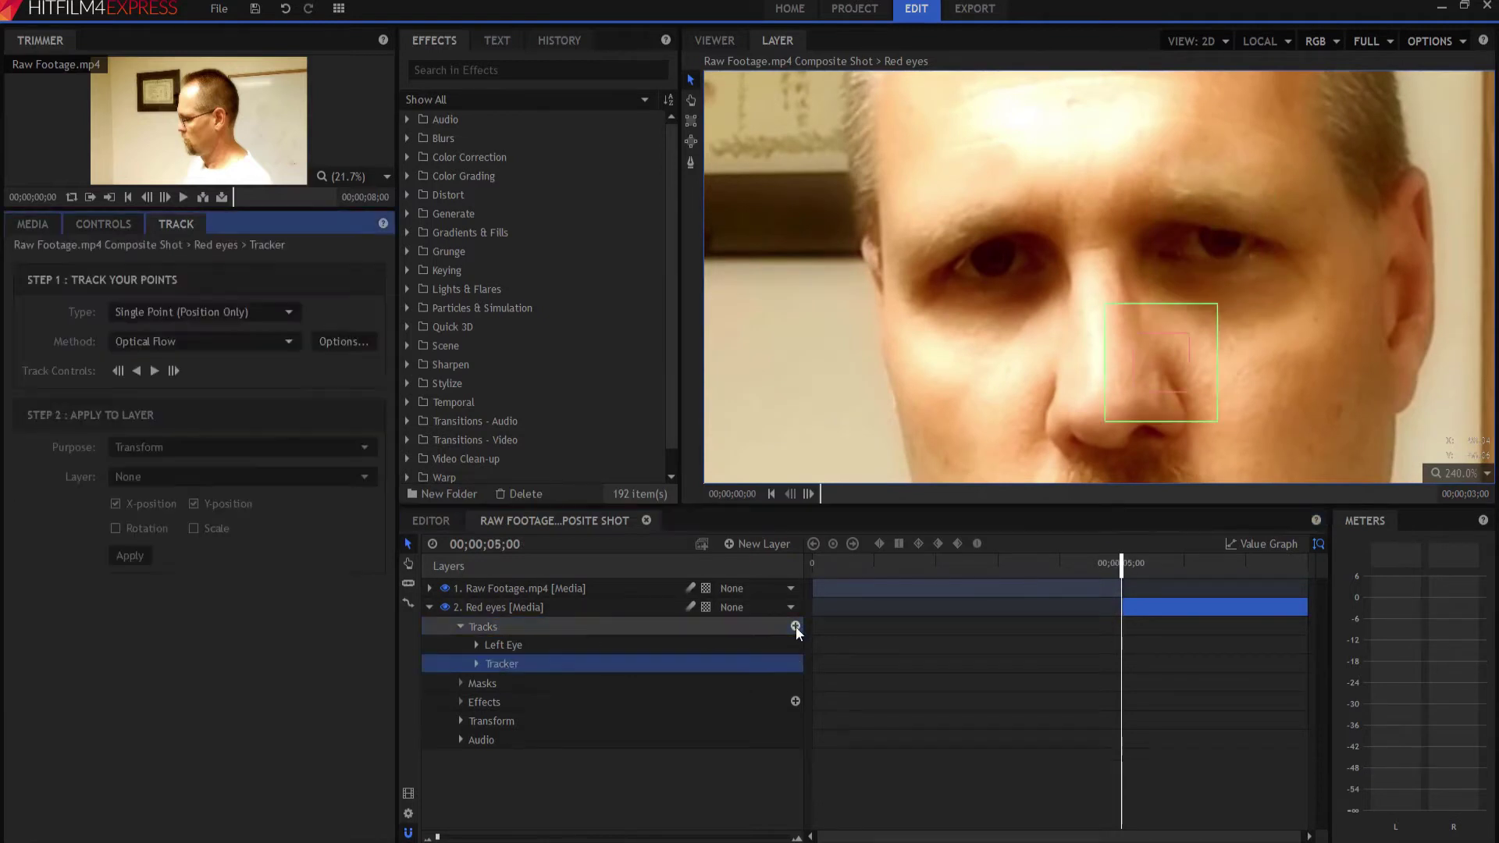
double_click(516, 663)
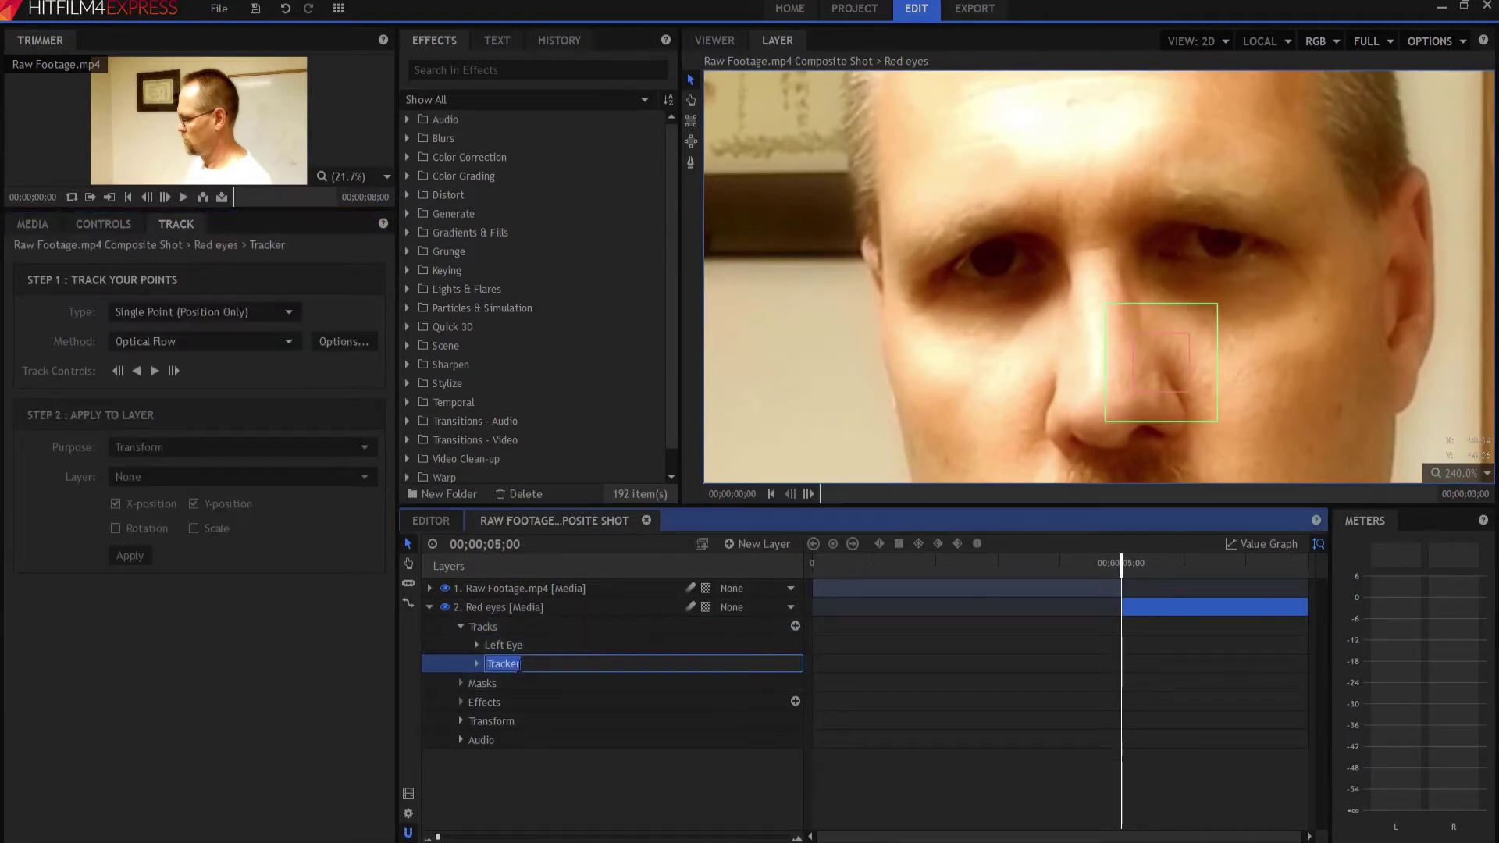
type("Right Eye")
key("Return")
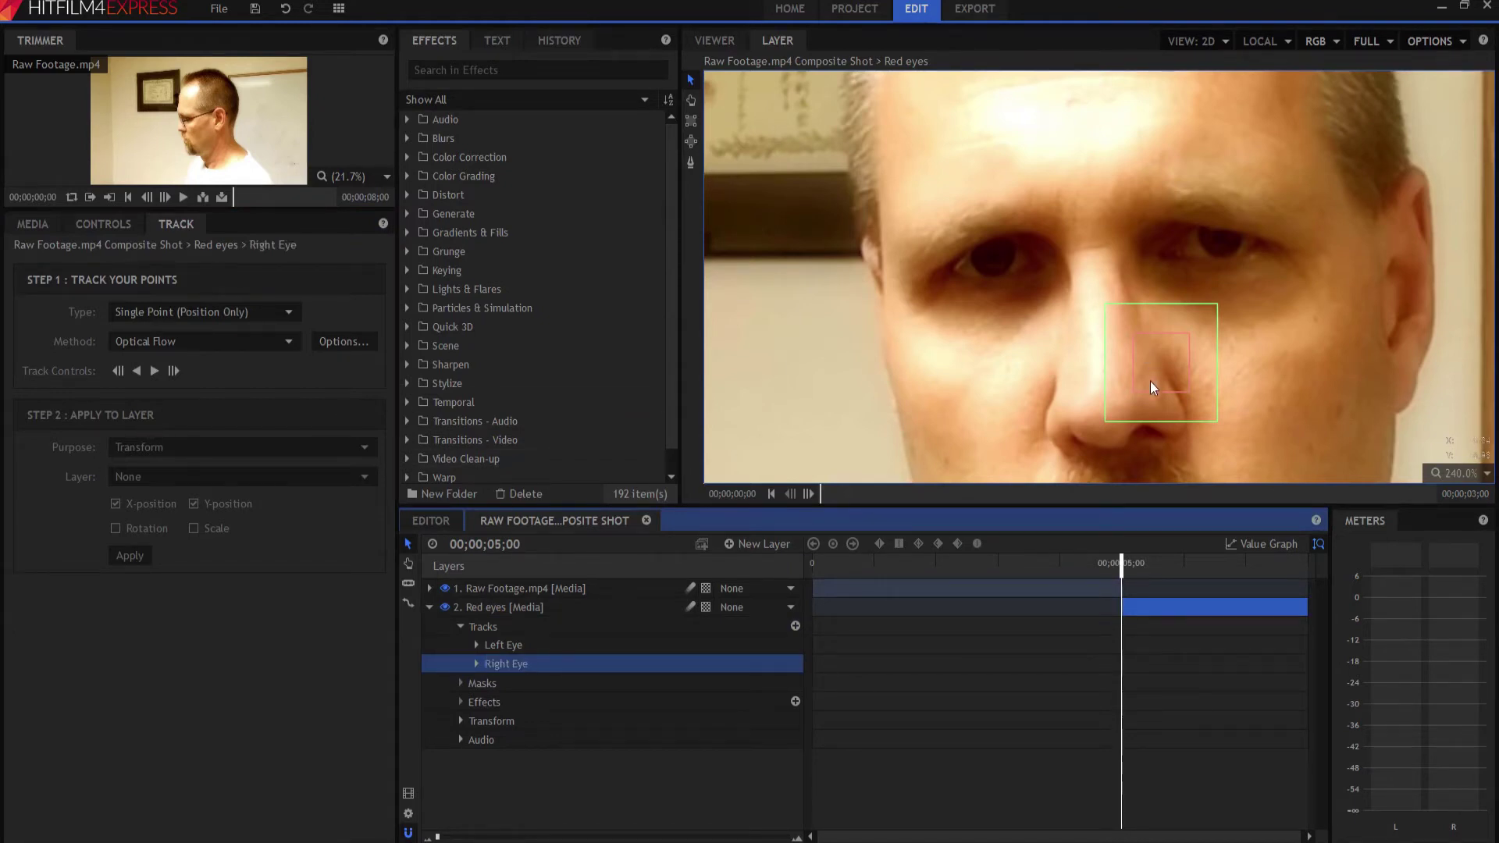
- Position the Right Eye tracking box on the right eye, track forward, and return to 5 seconds
left_click_drag(1150, 381, 981, 274)
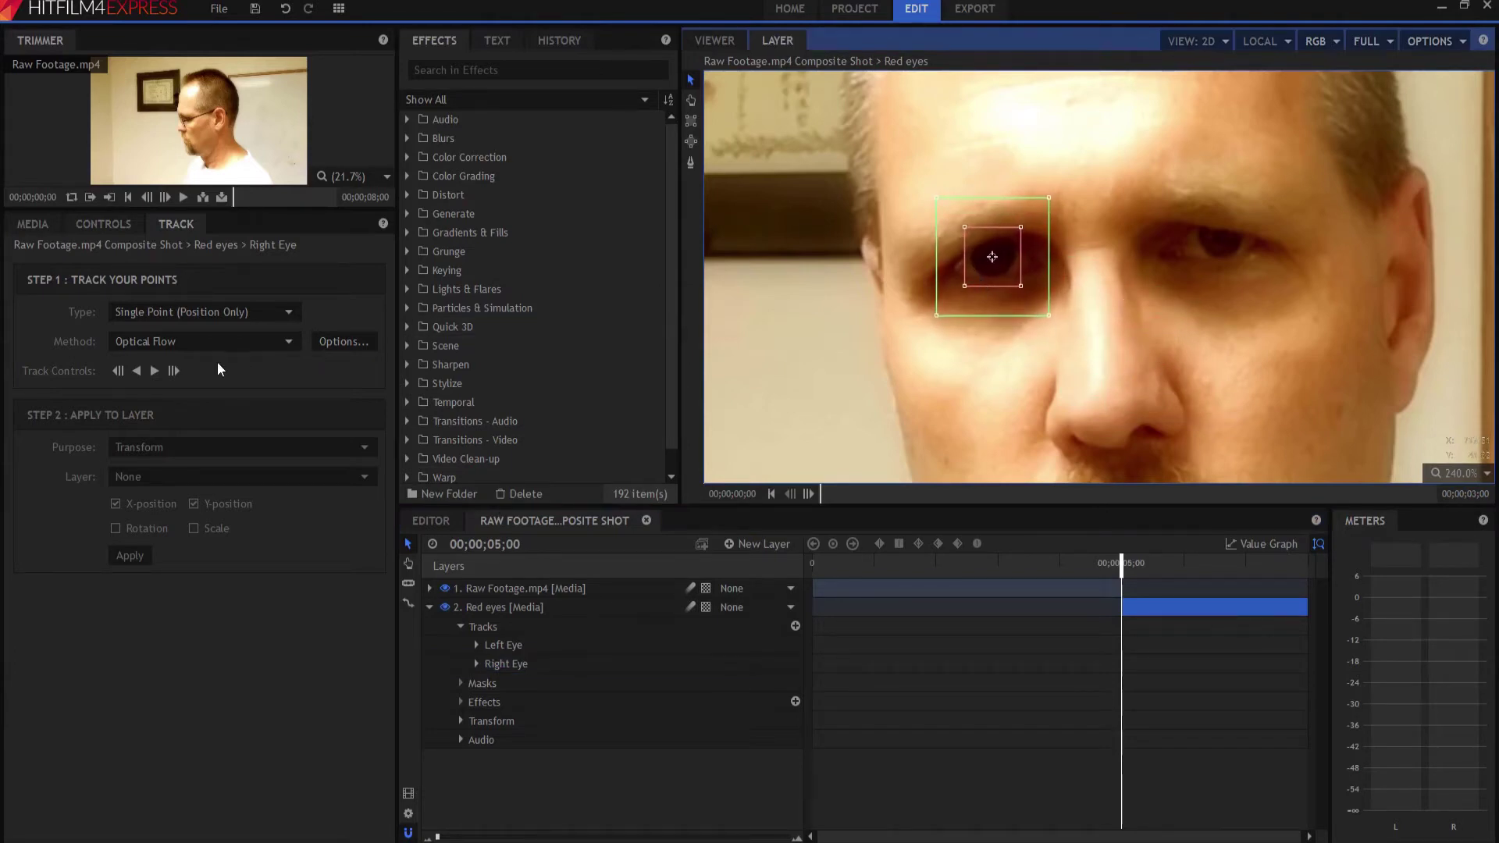
left_click(154, 370)
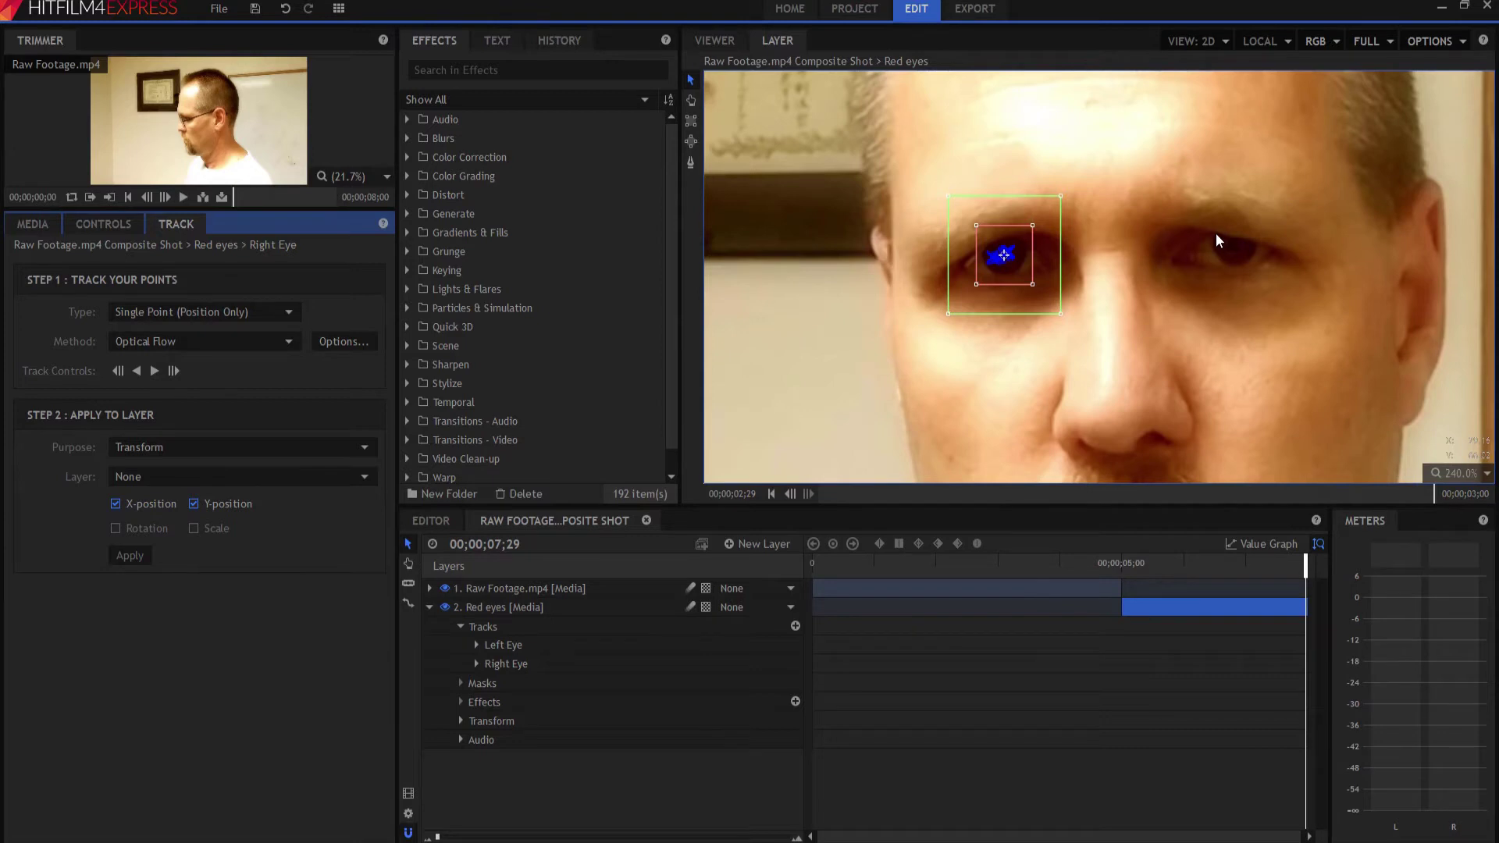
left_click(1121, 568)
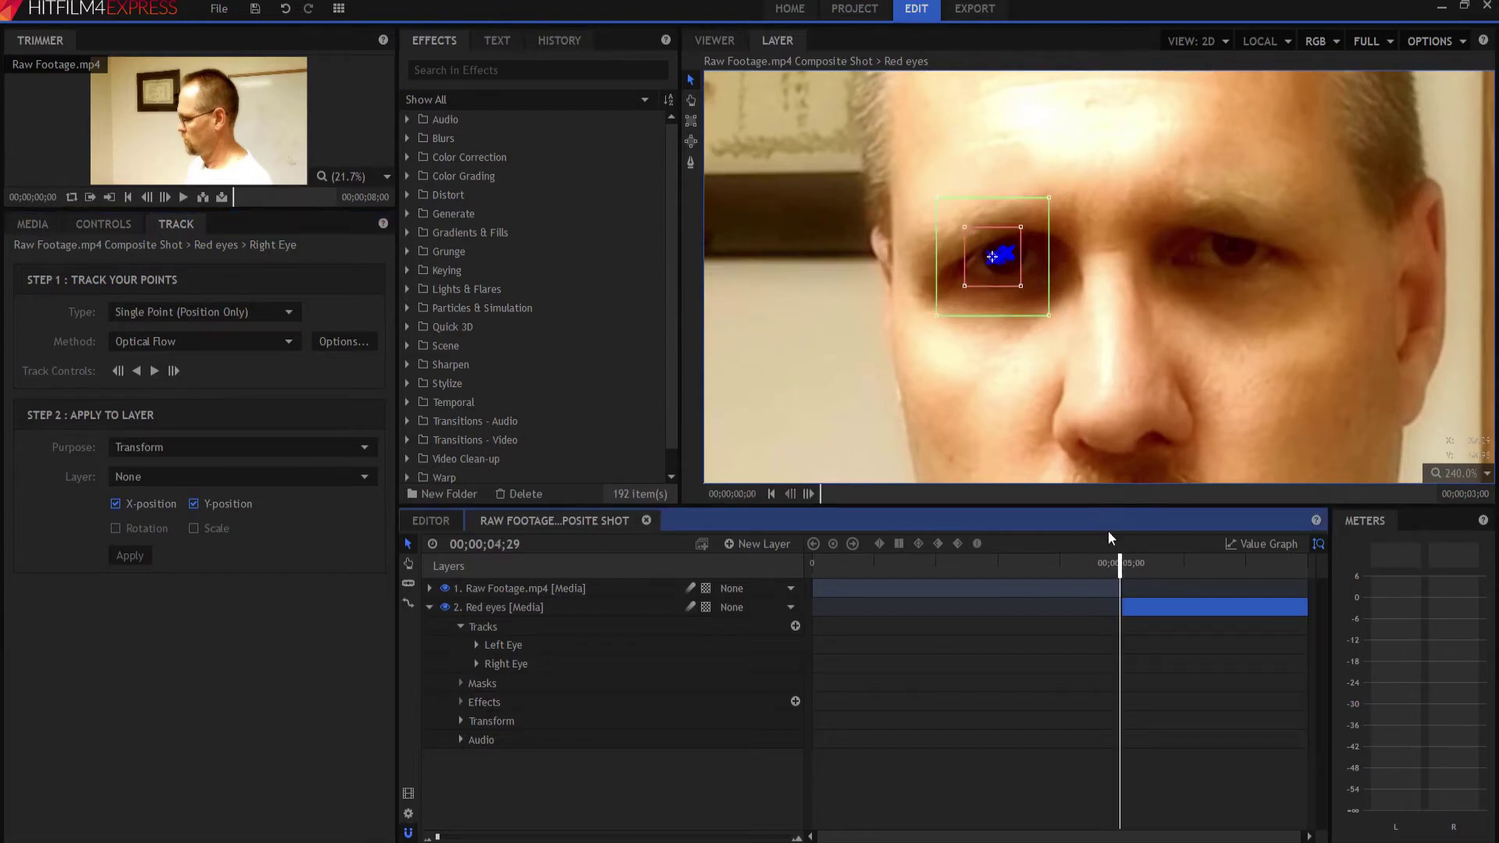
key("Right")
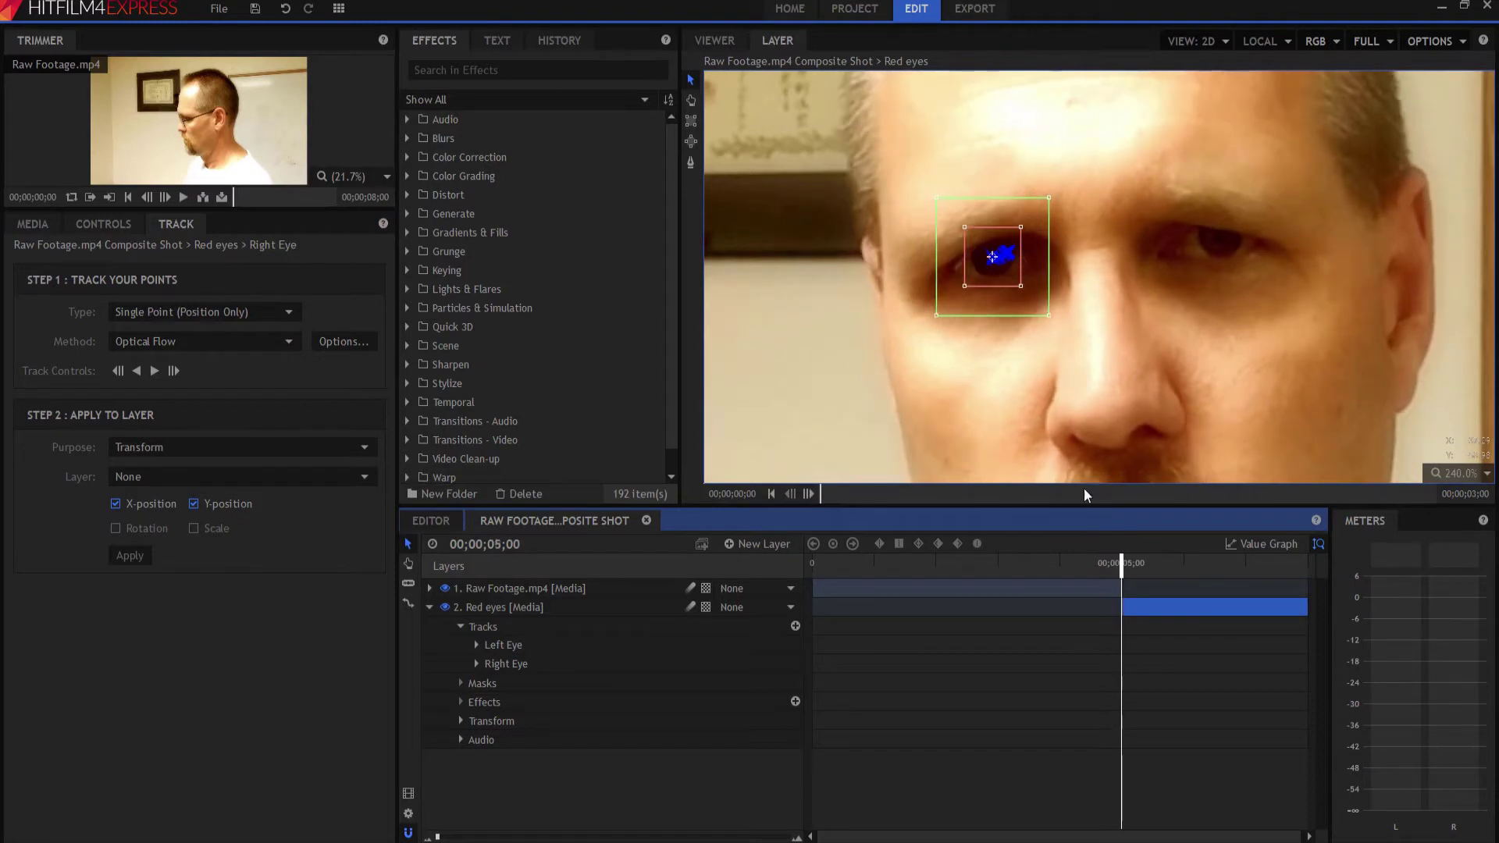
left_click(753, 540)
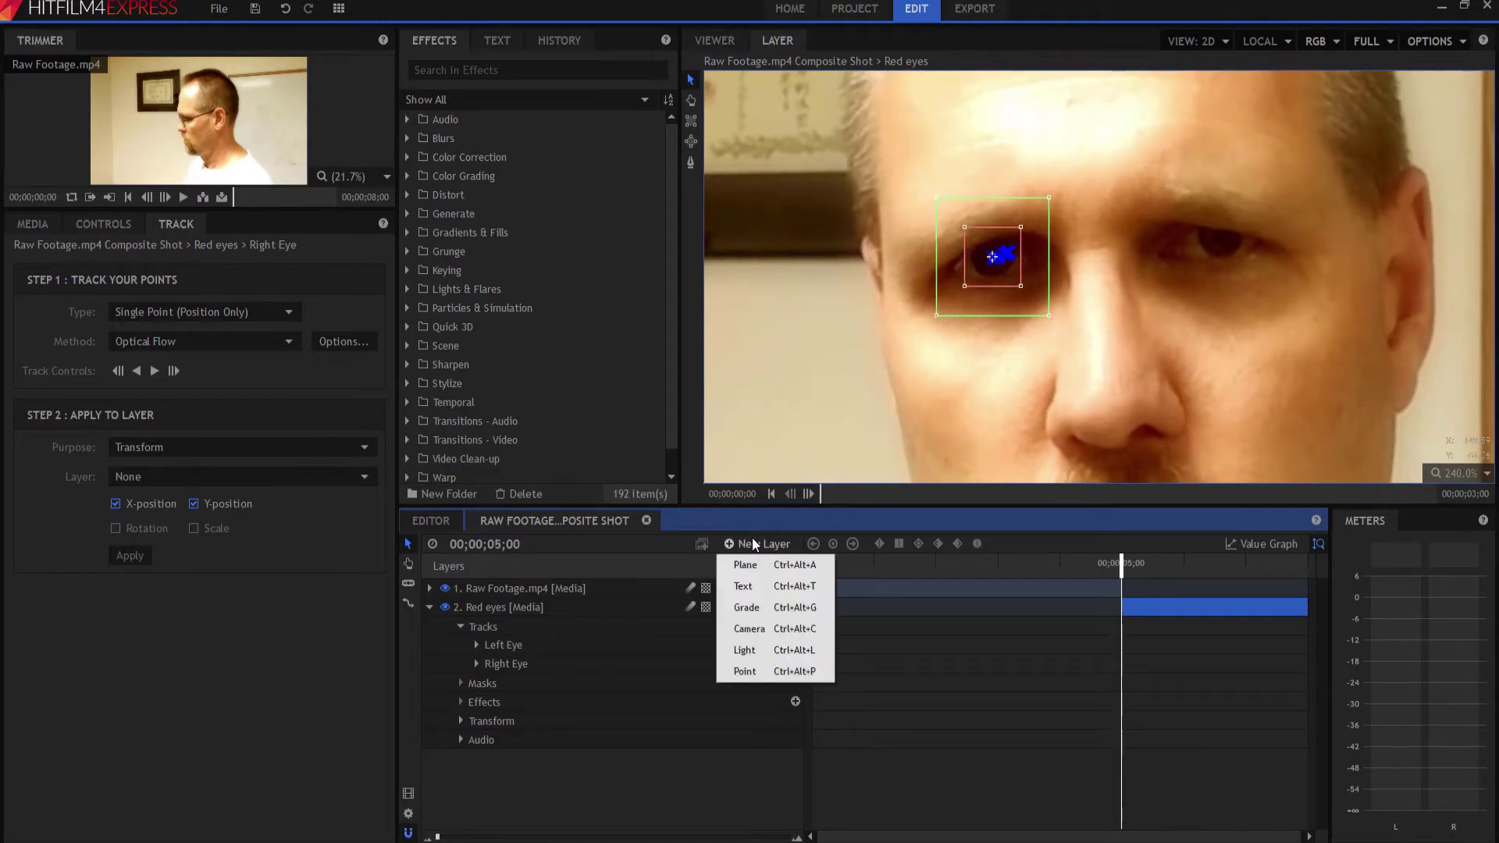
- Add a point layer to the composite and name it 'Right Eye'
left_click(745, 669)
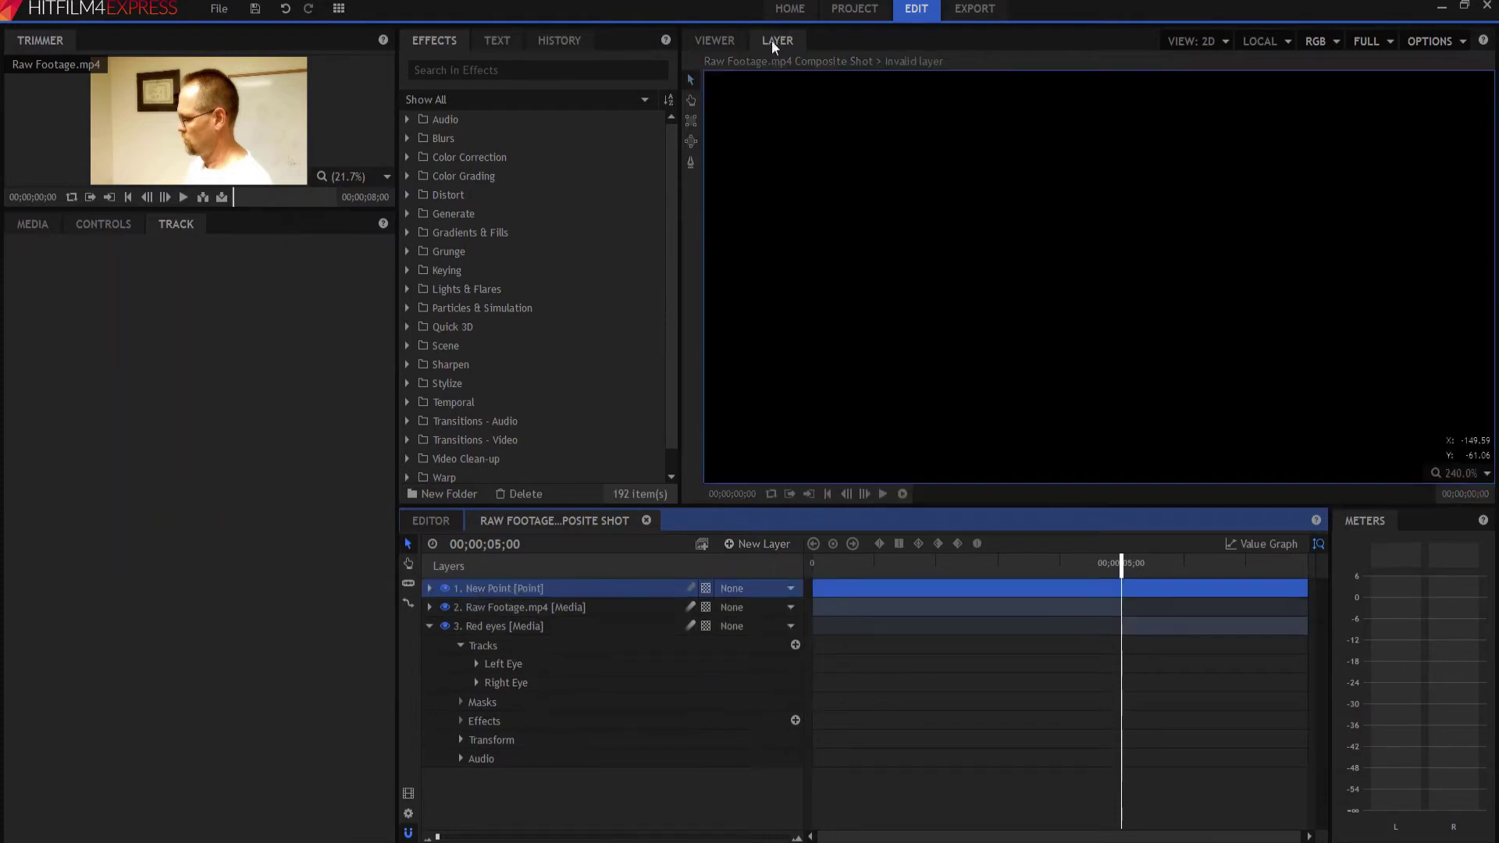
left_click(717, 43)
double_click(498, 588)
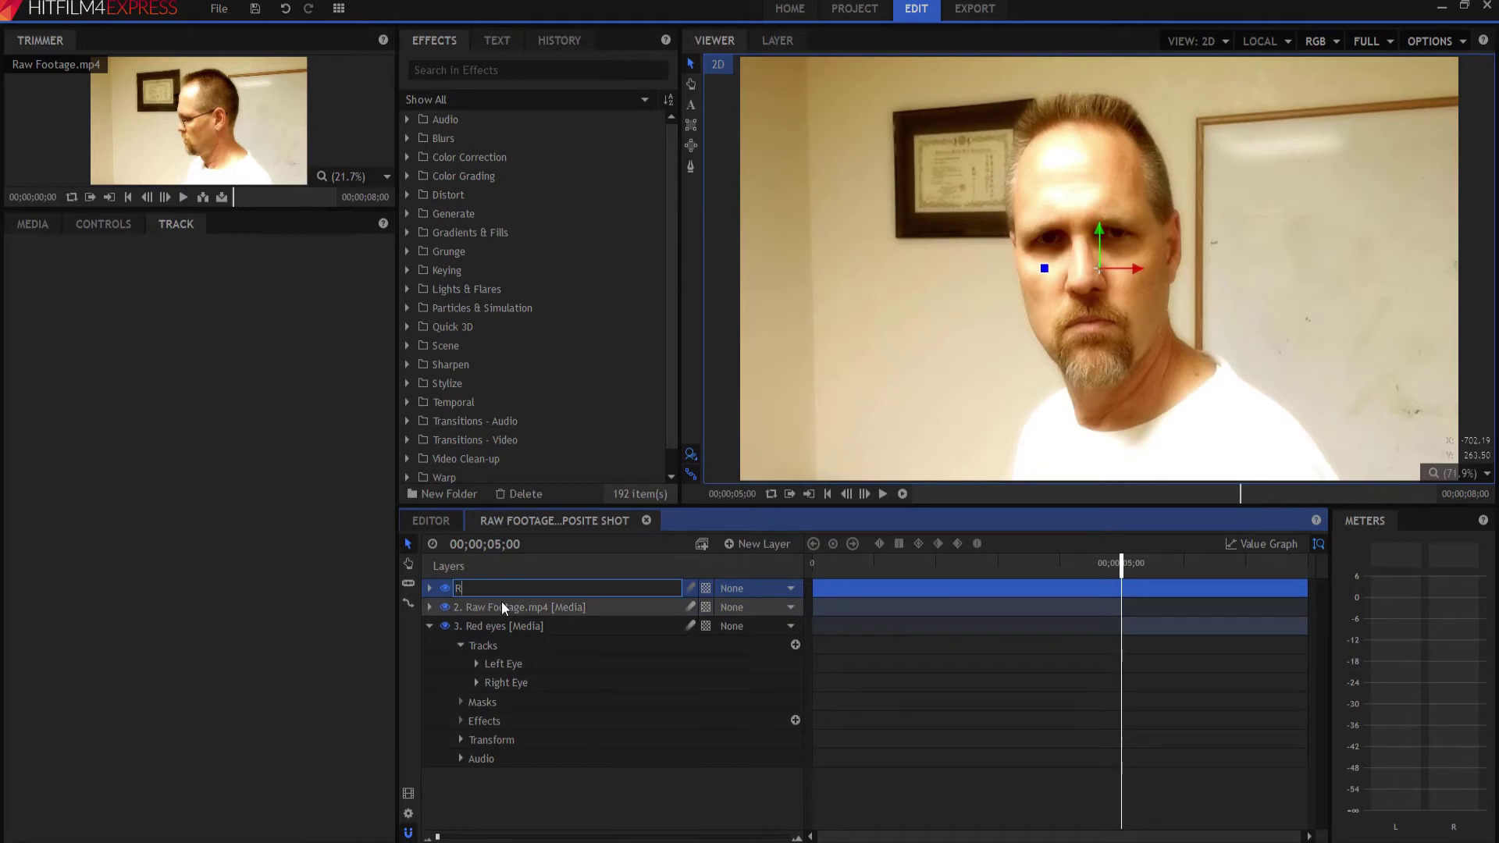
type("Right Eye")
key("Return")
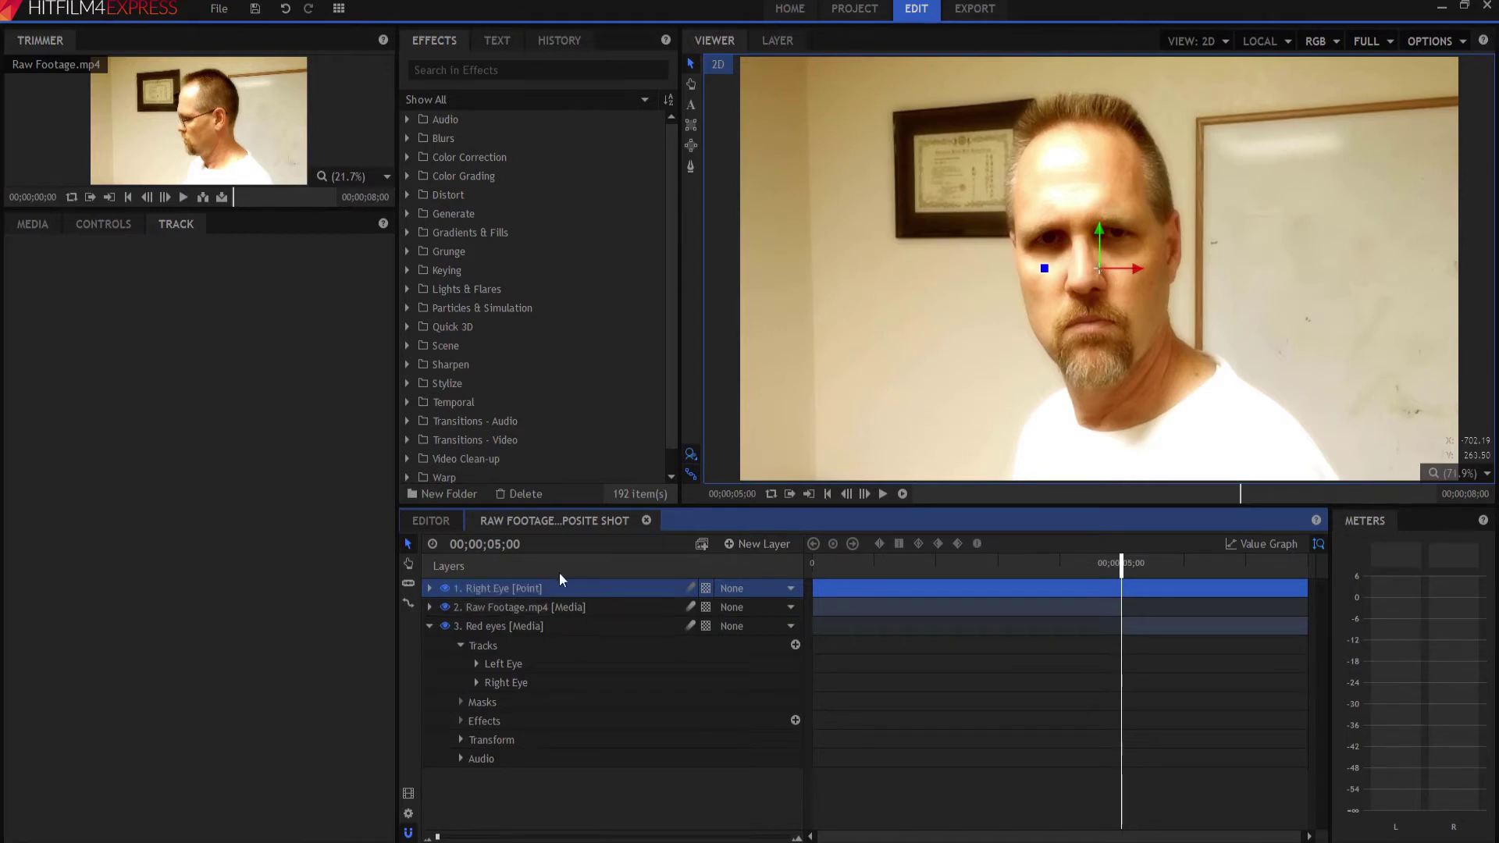
- Add a second point layer and name it 'Left Eye', correcting the typo
left_click(754, 544)
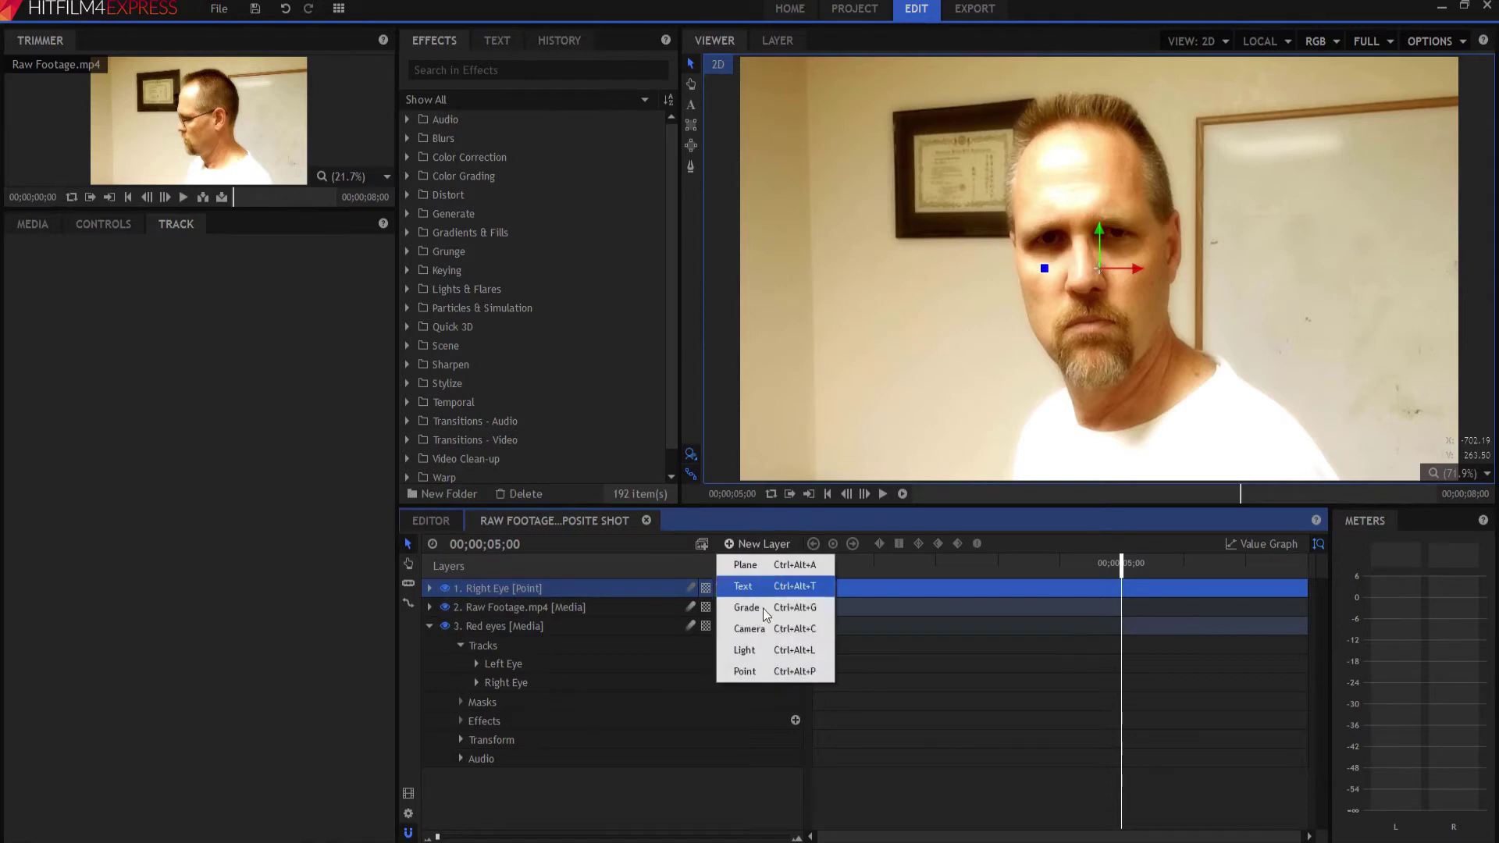
left_click(765, 668)
key("F2")
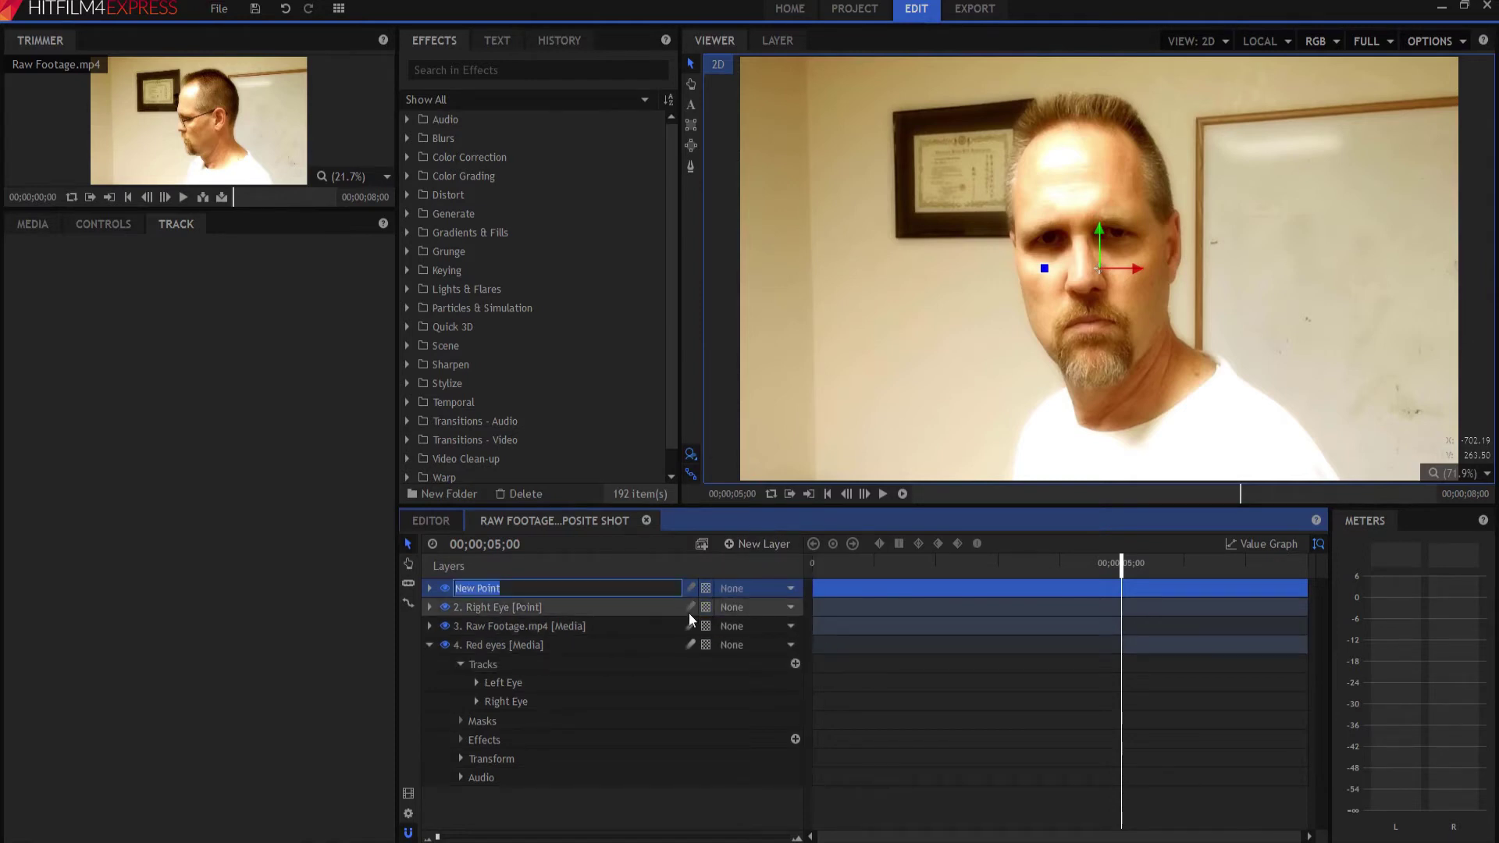
type("Left ye")
key("Return")
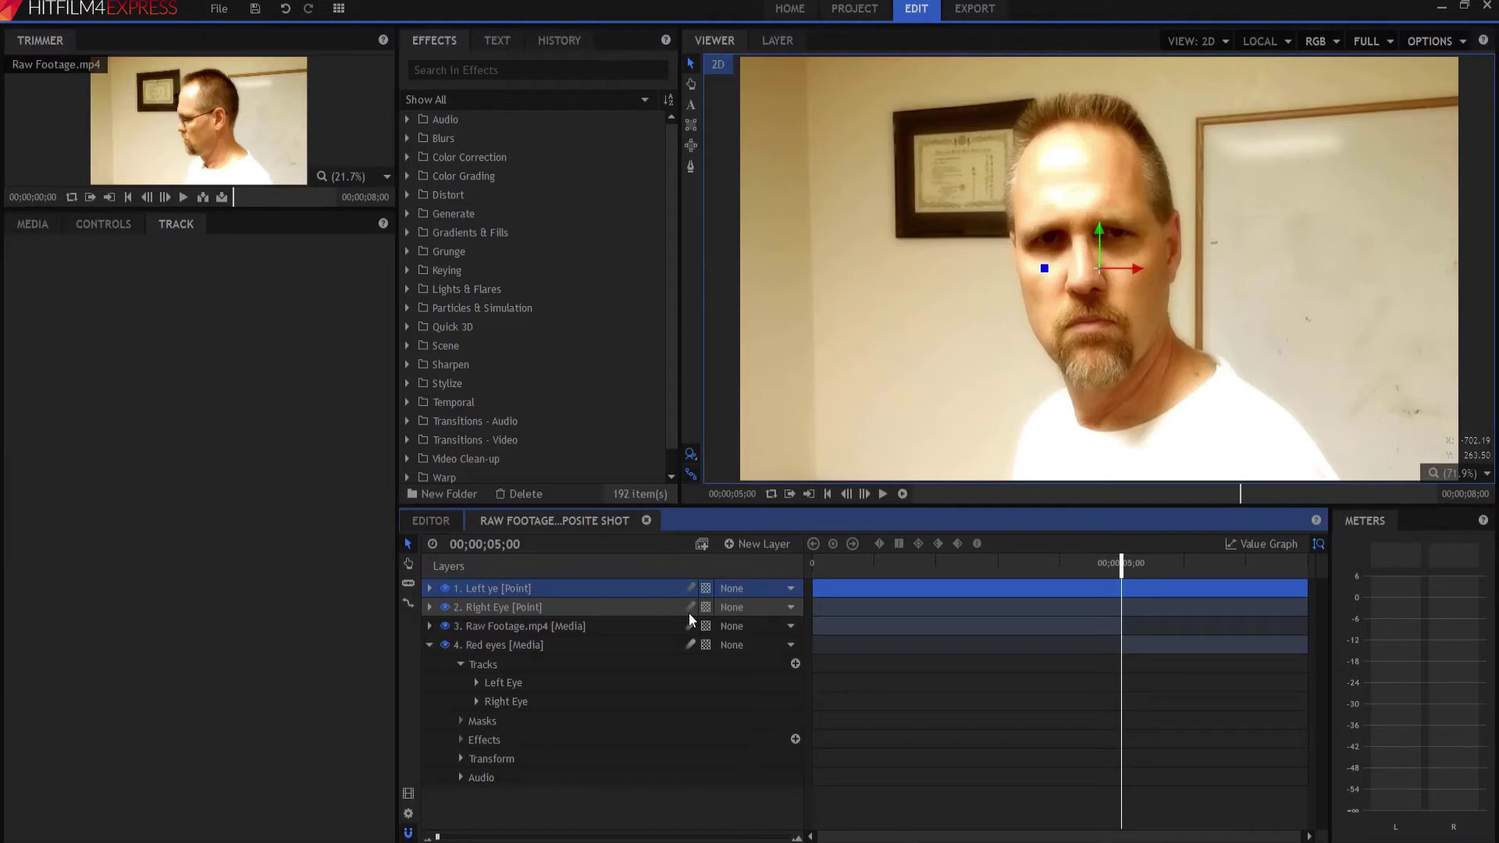
double_click(549, 584)
left_click(549, 584)
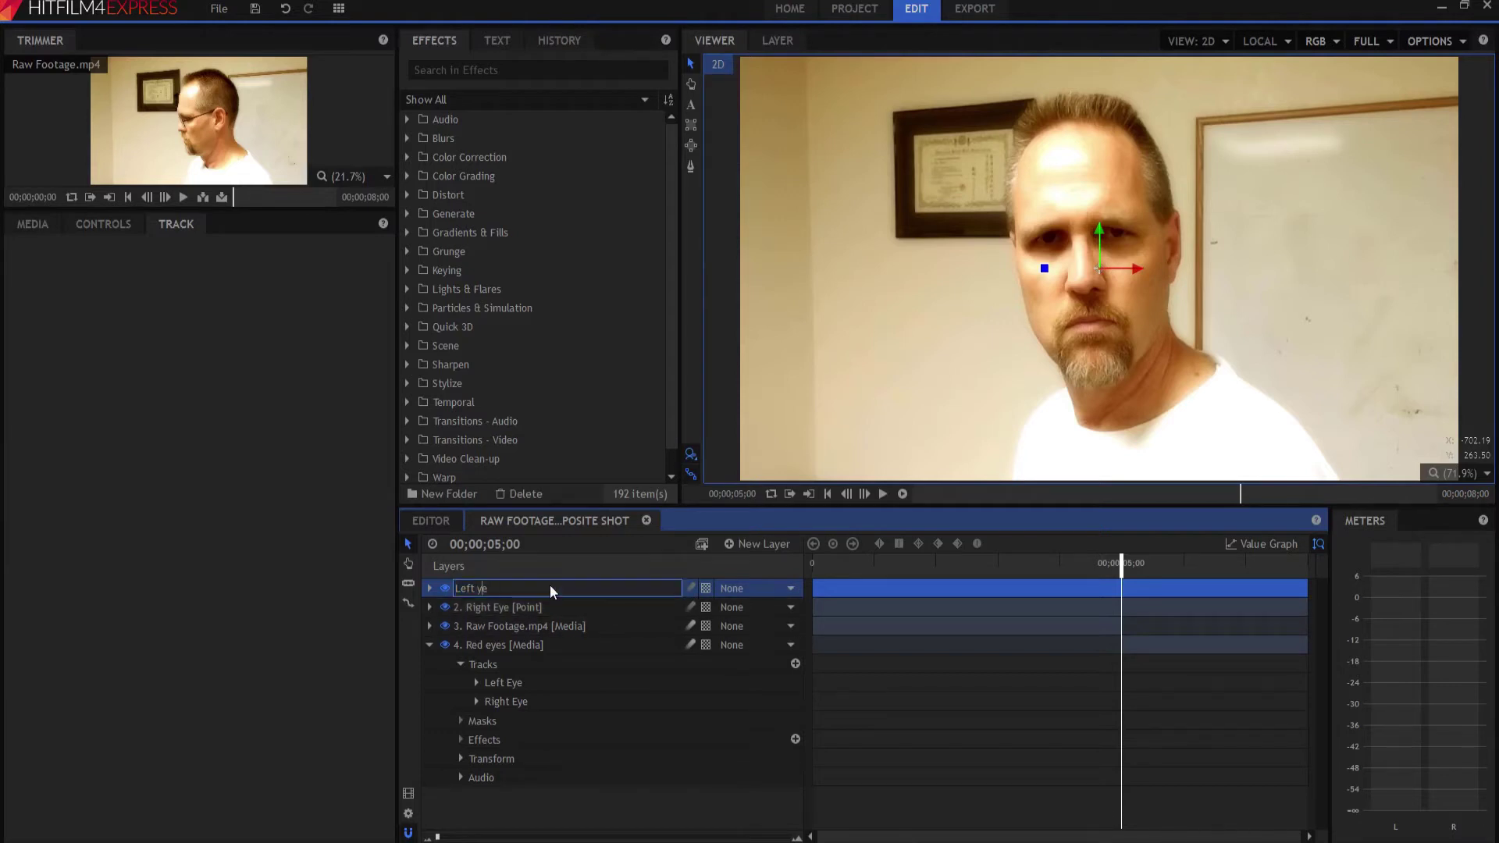
type("E")
key("Return")
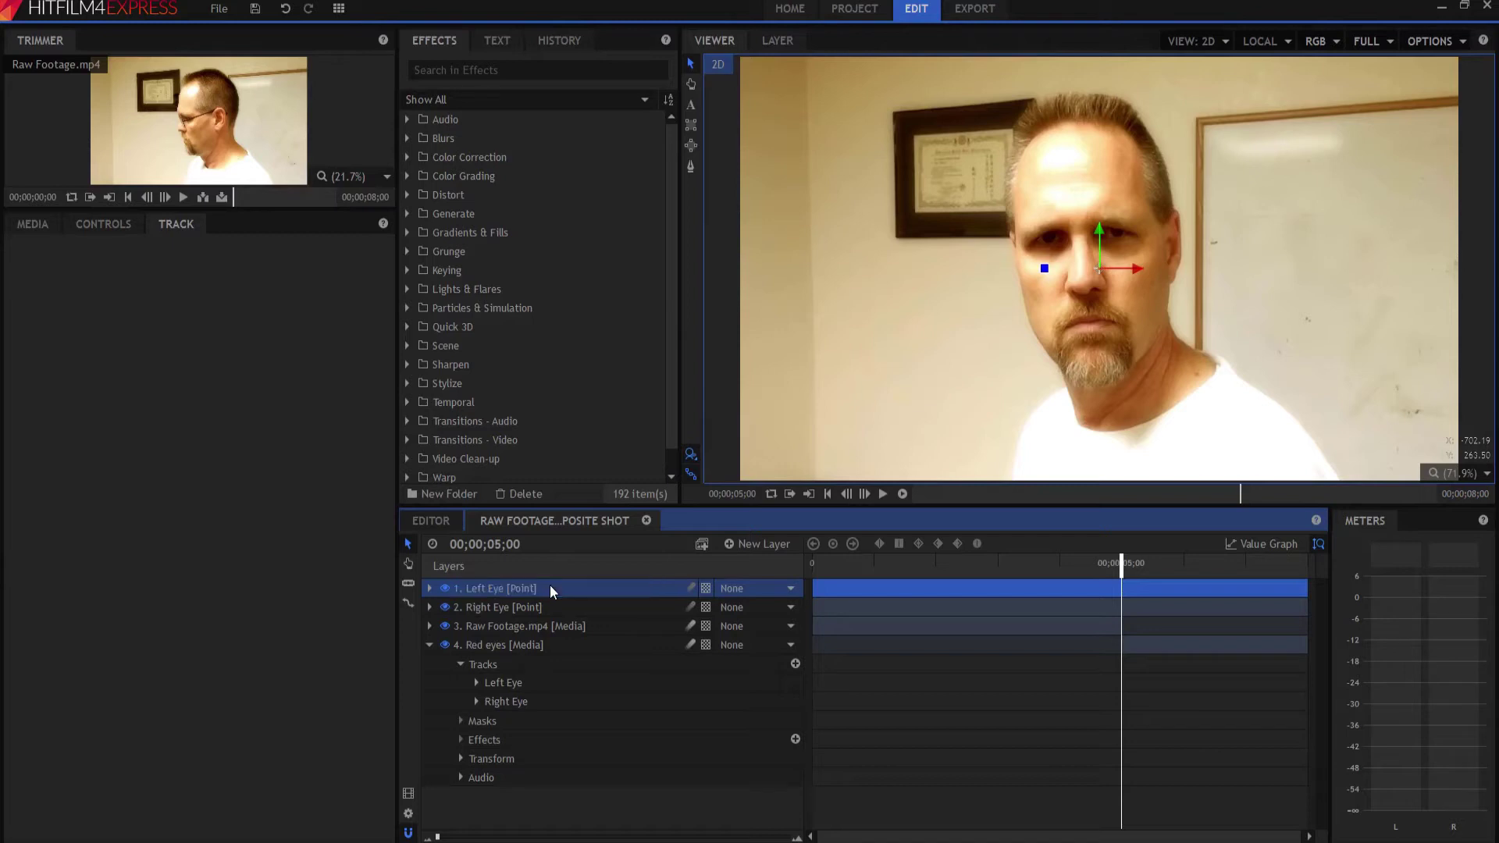
- Apply the Left Eye and Right Eye tracks to their matching point layers
left_click(505, 681)
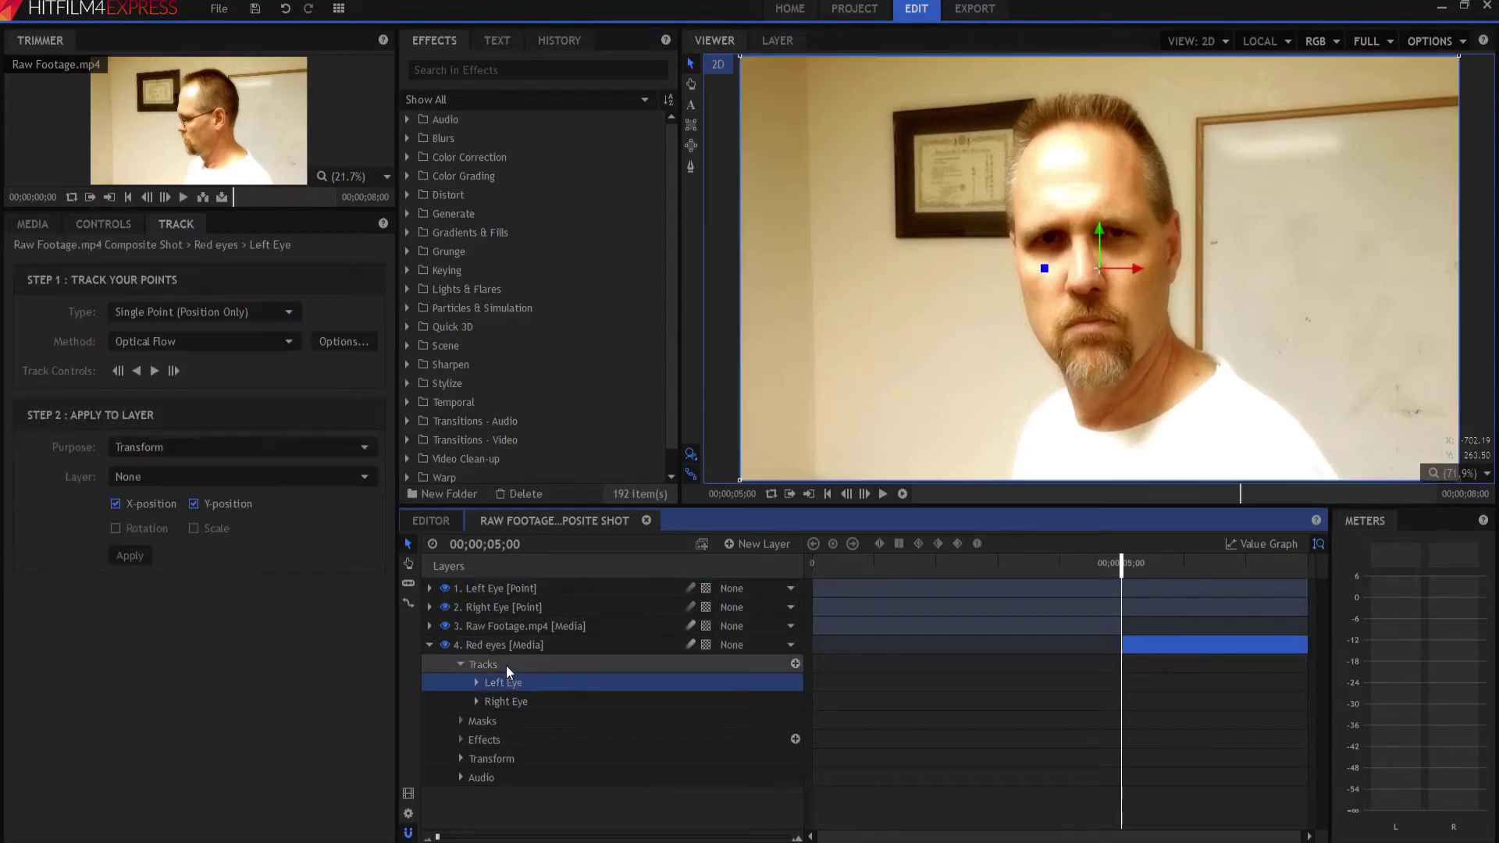
left_click(141, 475)
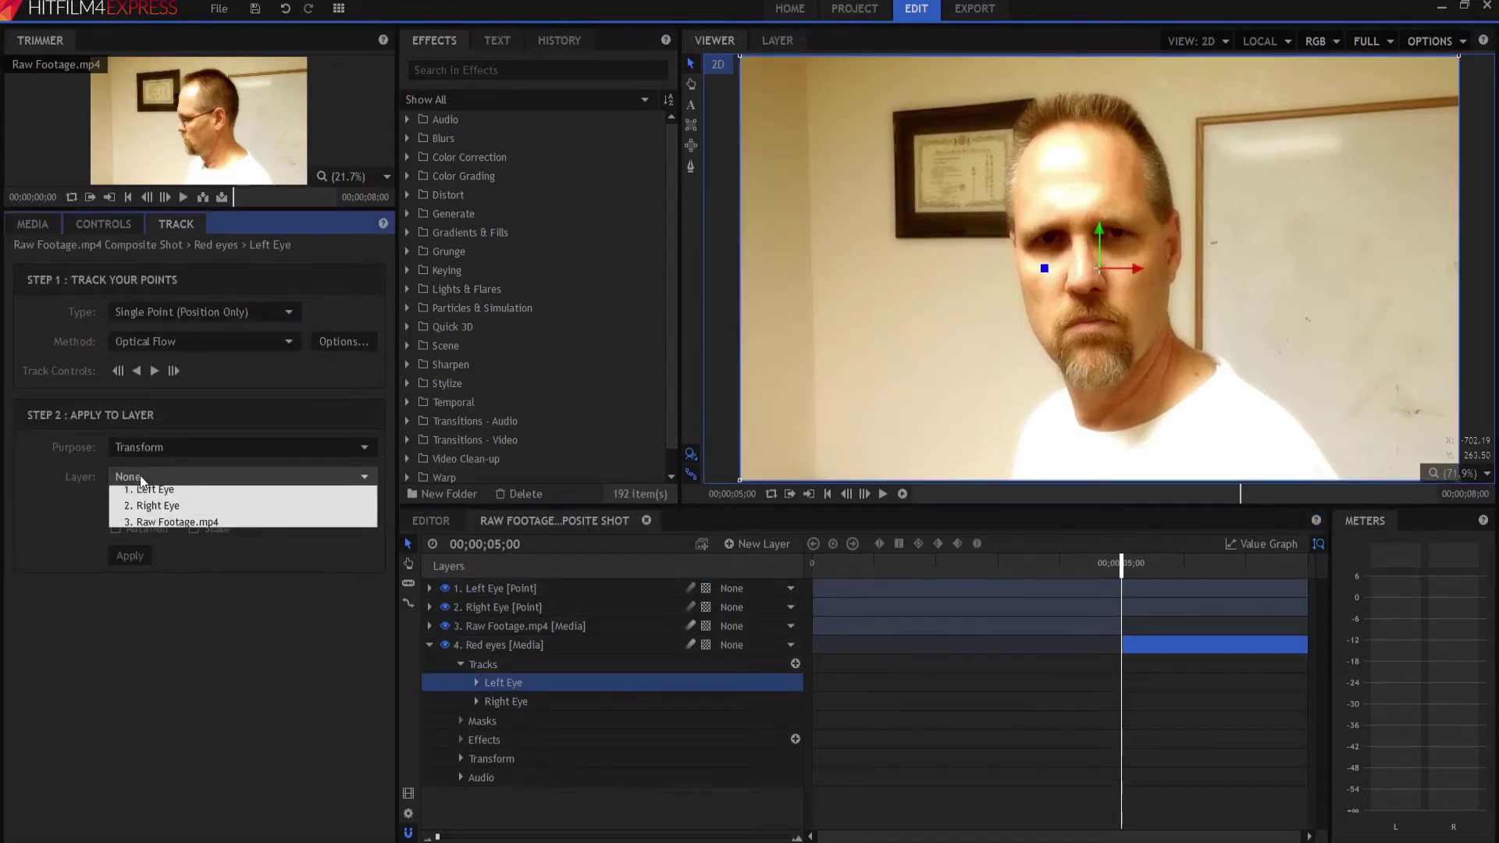
left_click(145, 512)
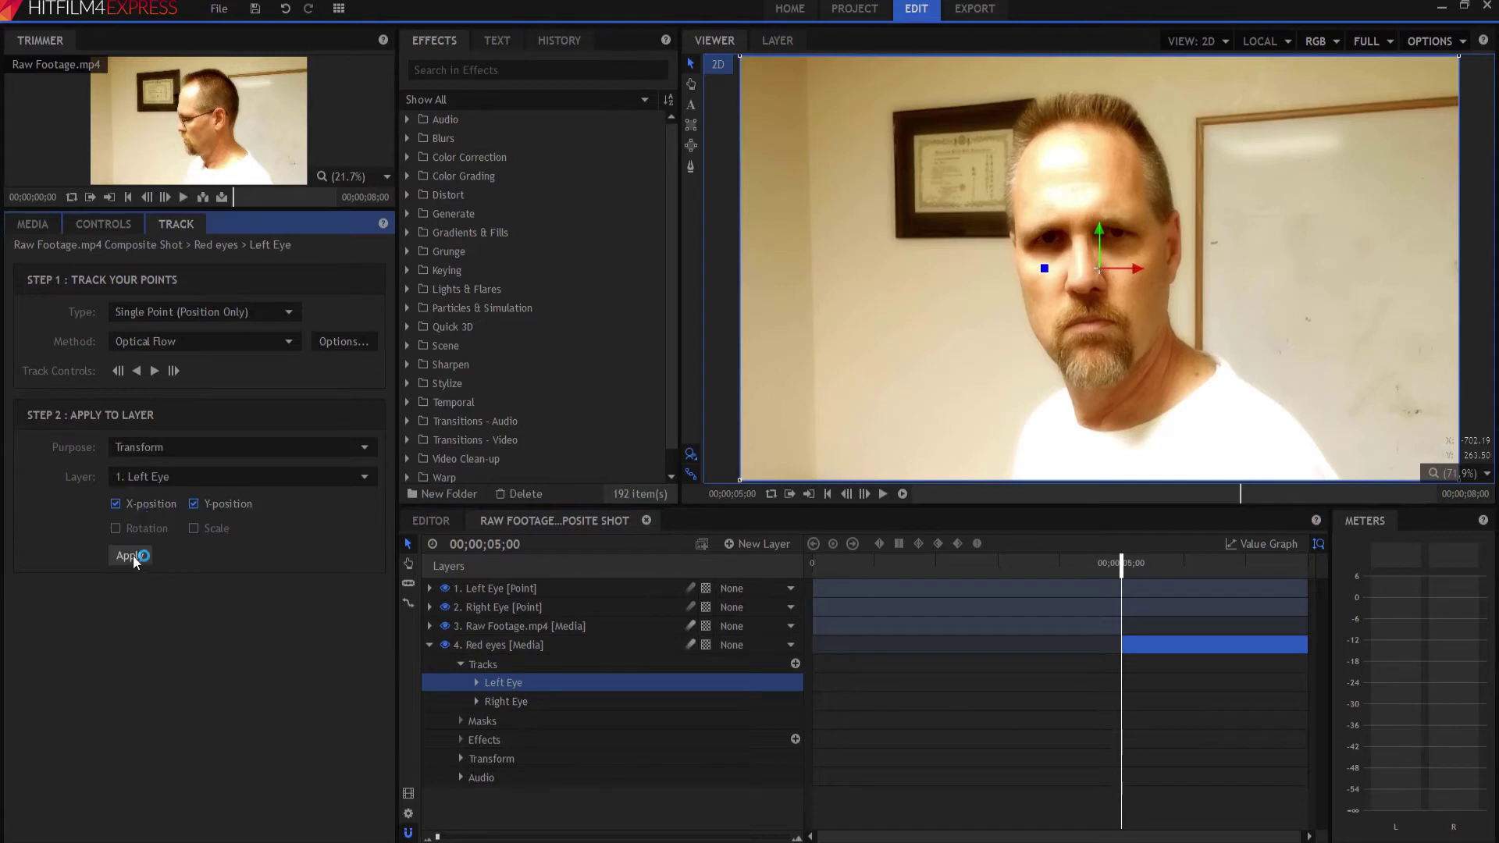
left_click(495, 699)
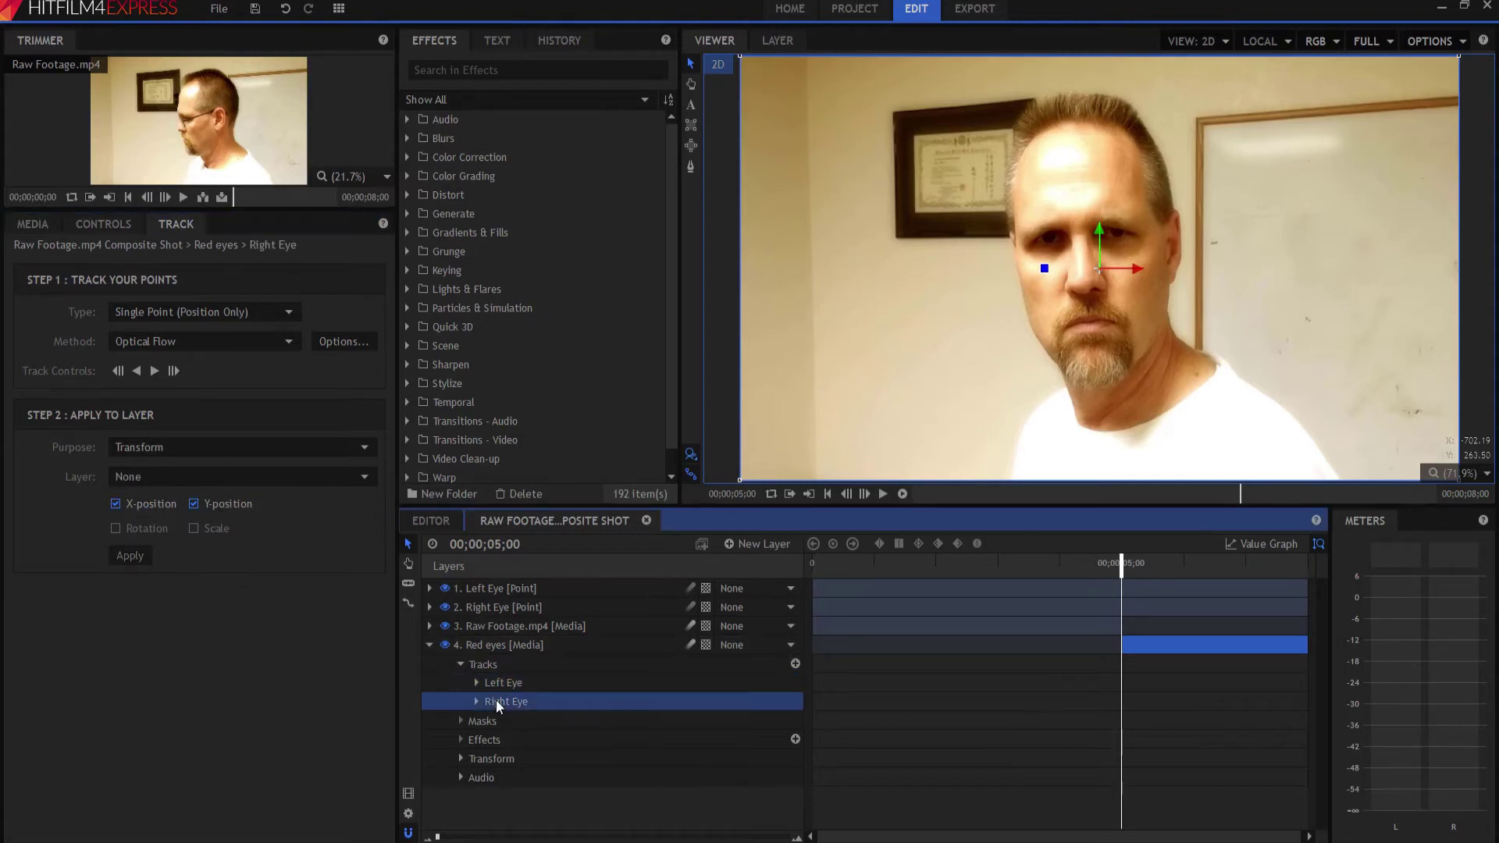
left_click(144, 474)
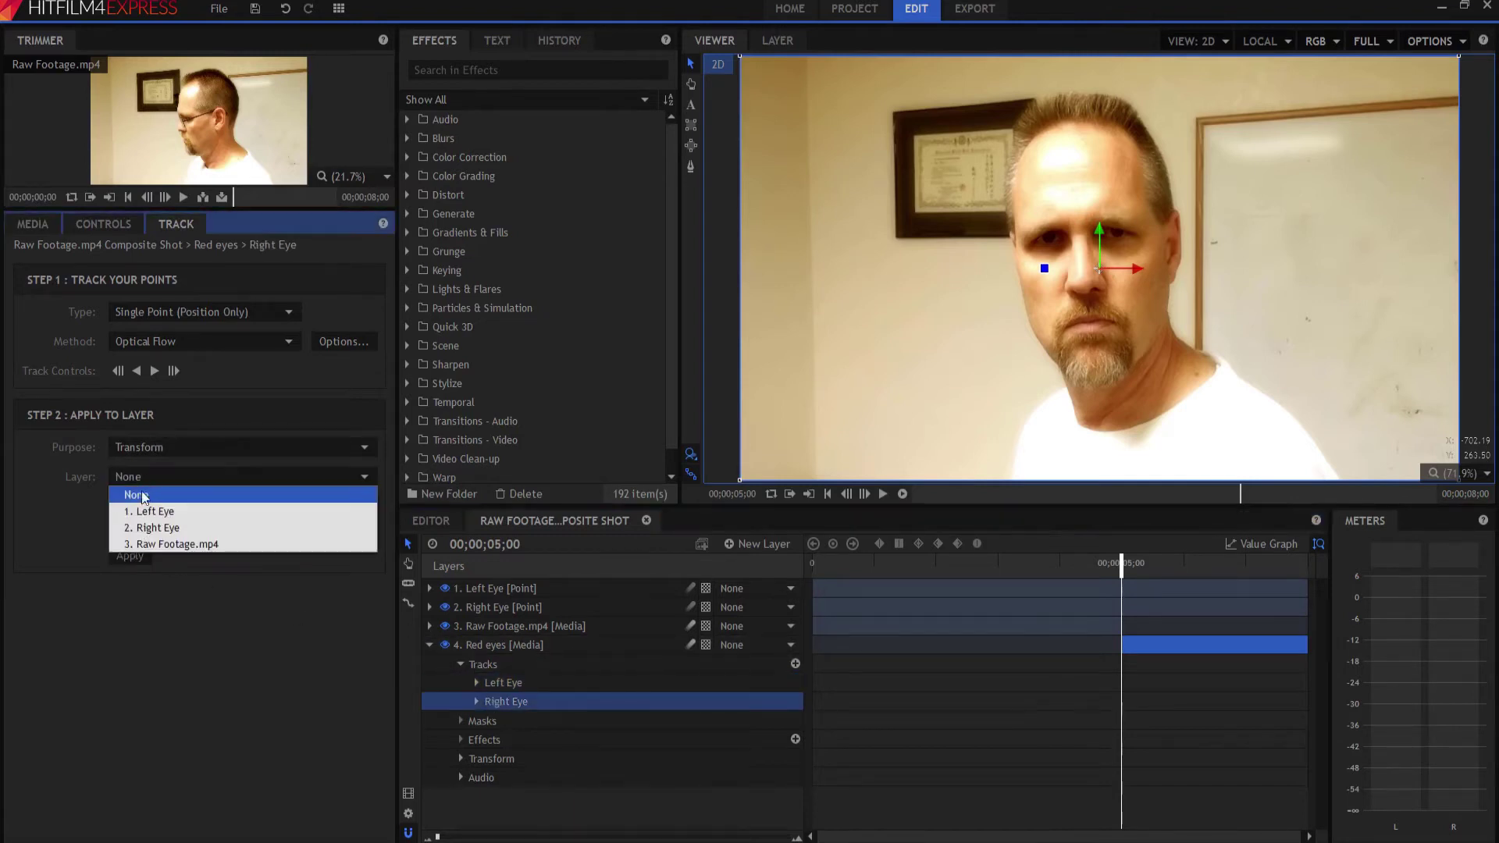
left_click(150, 529)
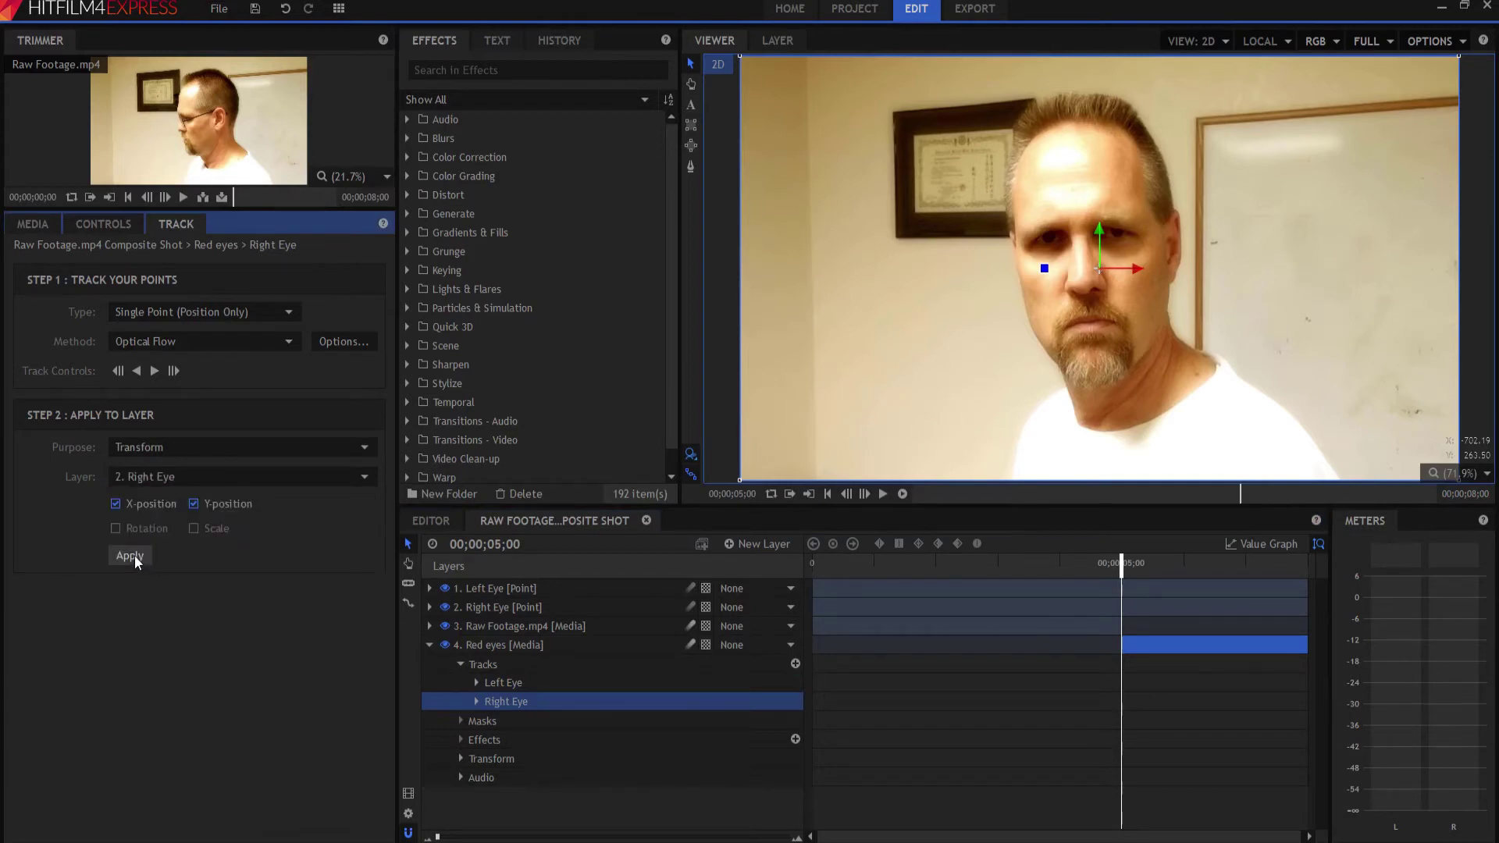
left_click(131, 555)
- Select both eye point layers and scrub to verify they follow the eyes, ending at 5 seconds
left_click(428, 644)
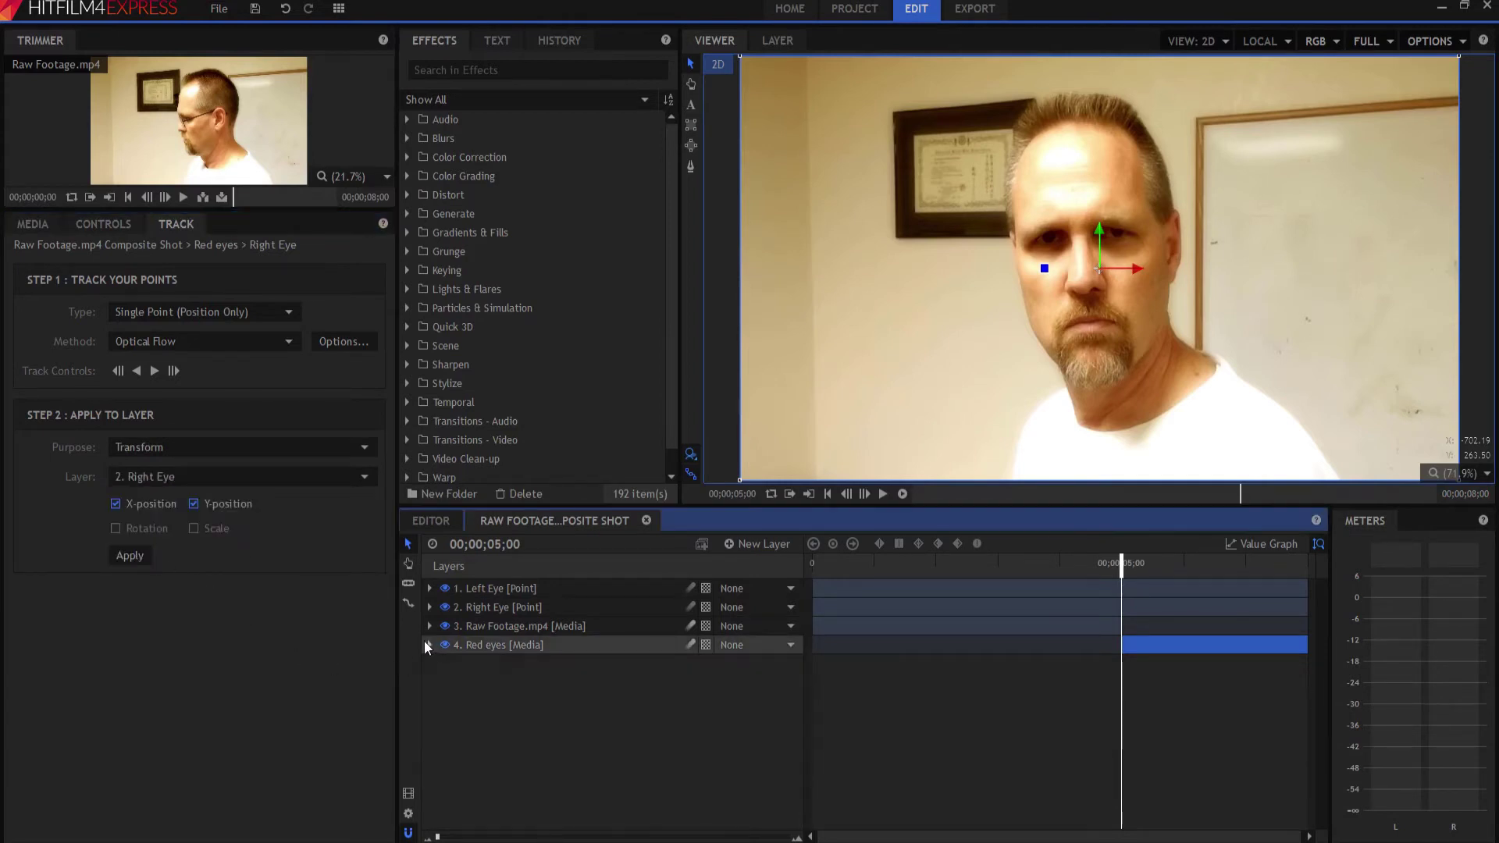
left_click(495, 587)
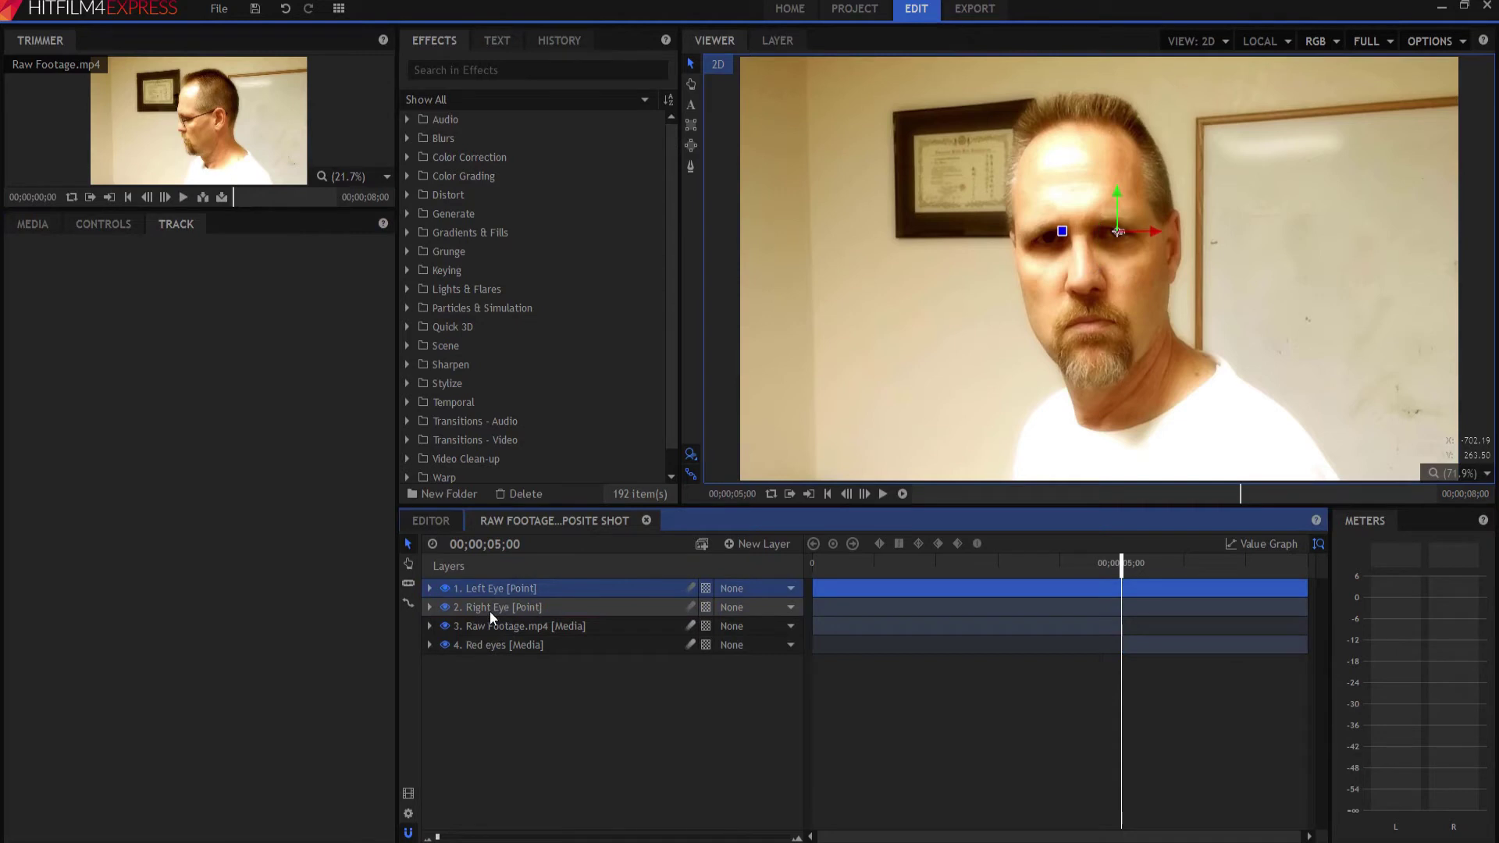
left_click(489, 608, "shift")
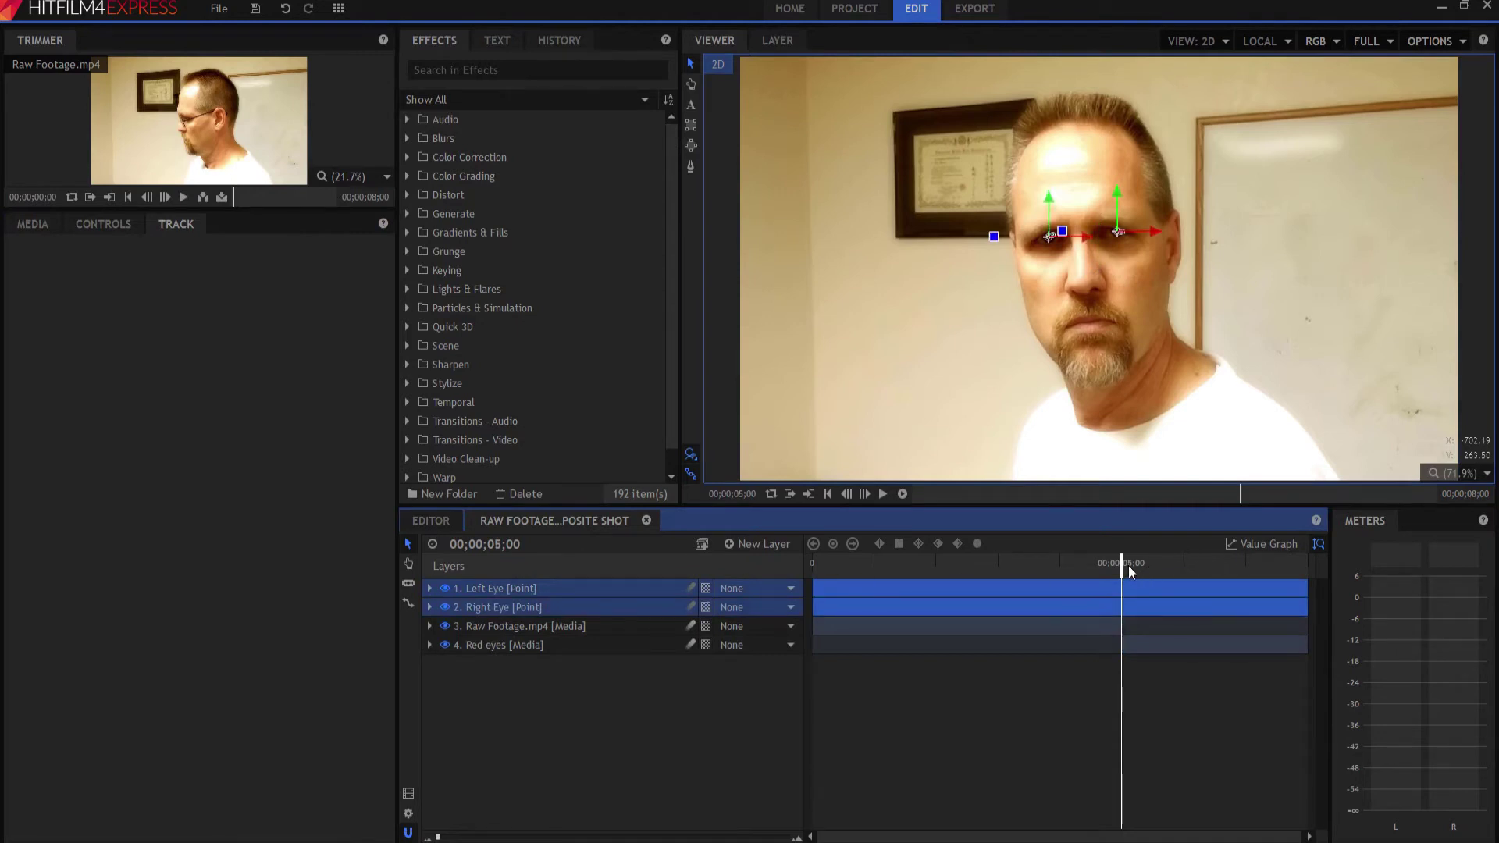
mouse_move(1124, 565)
left_mouse_down()
mouse_move(1269, 571)
mouse_move(1119, 563)
left_mouse_up()
left_click(626, 709)
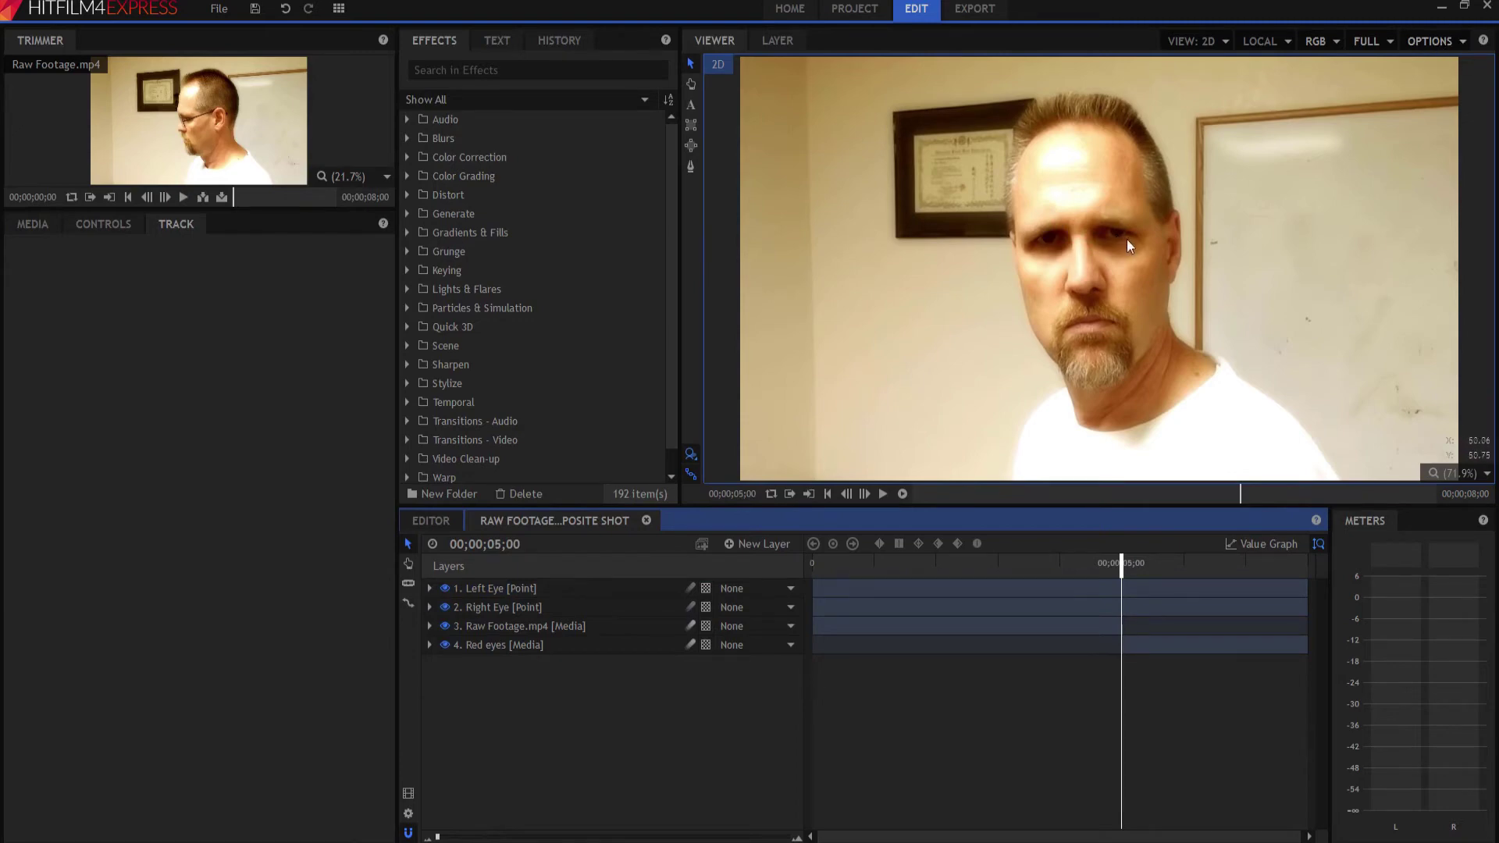
left_click(1429, 41)
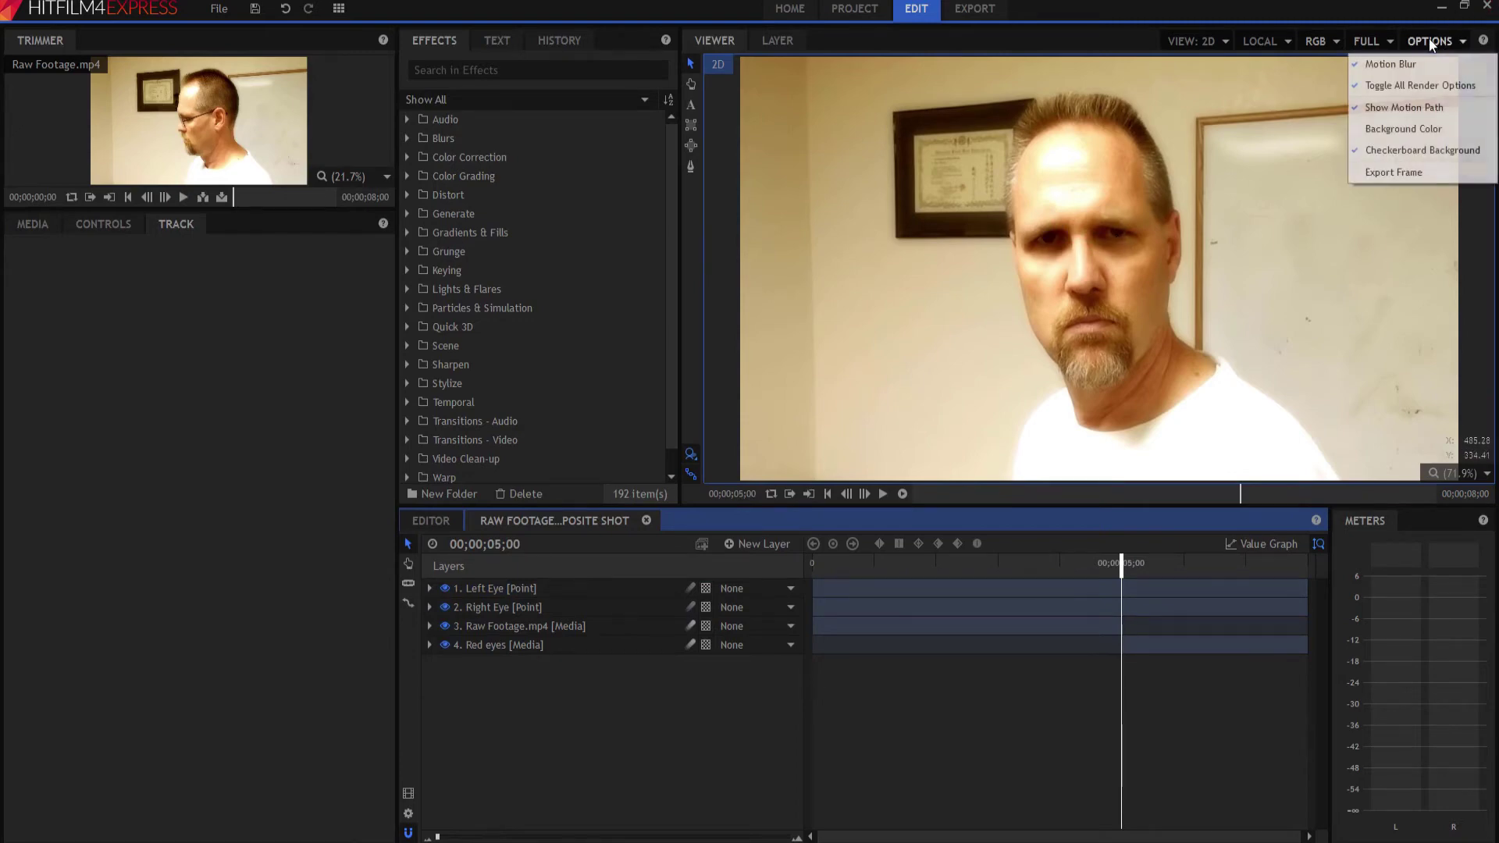
- Export the current 5-second frame as a PNG still to Videos
left_click(1386, 174)
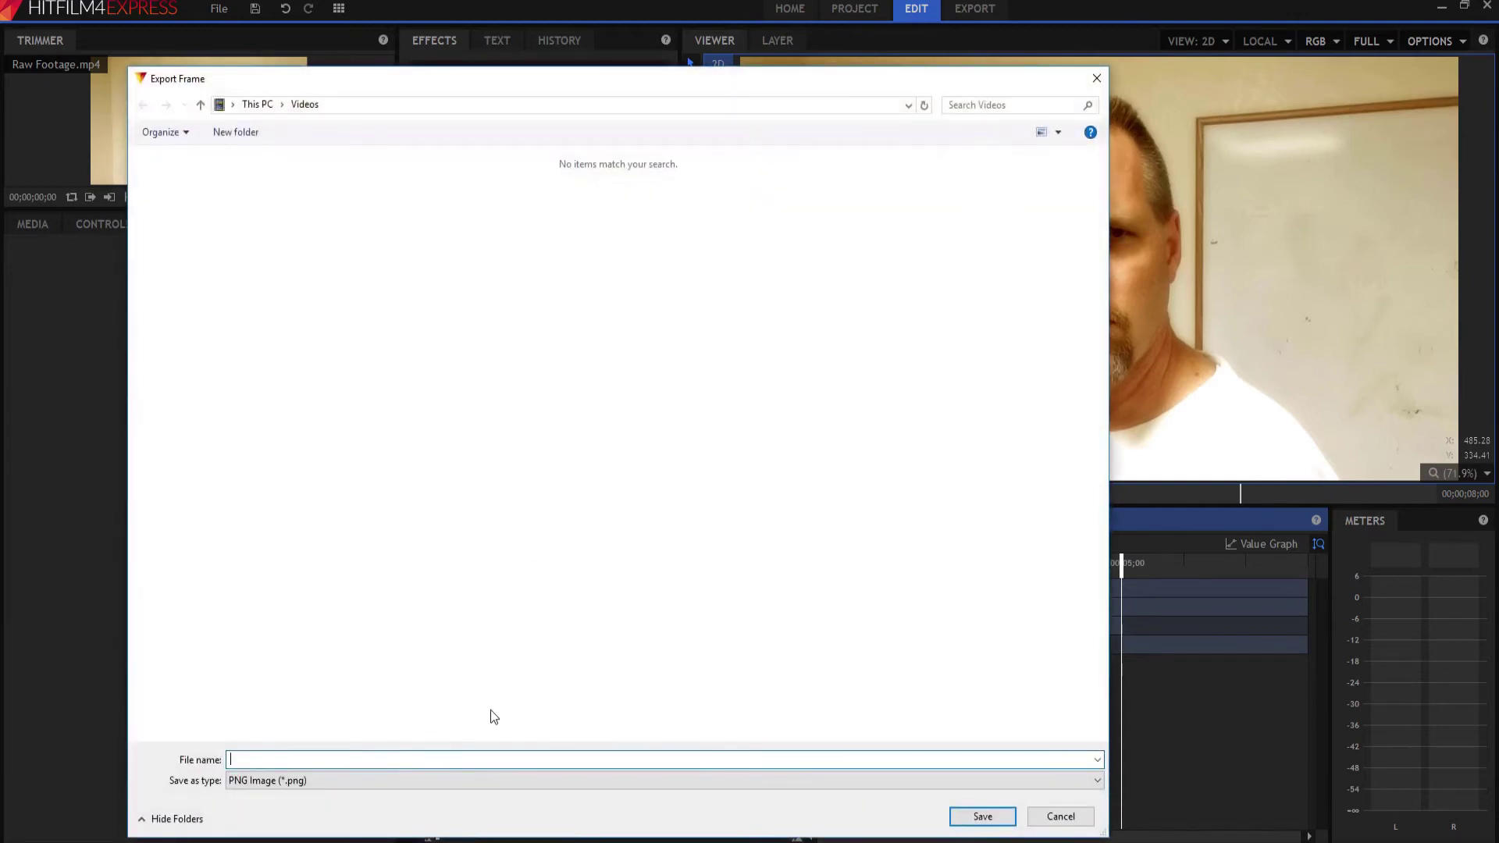
type("Red")
key("Return")
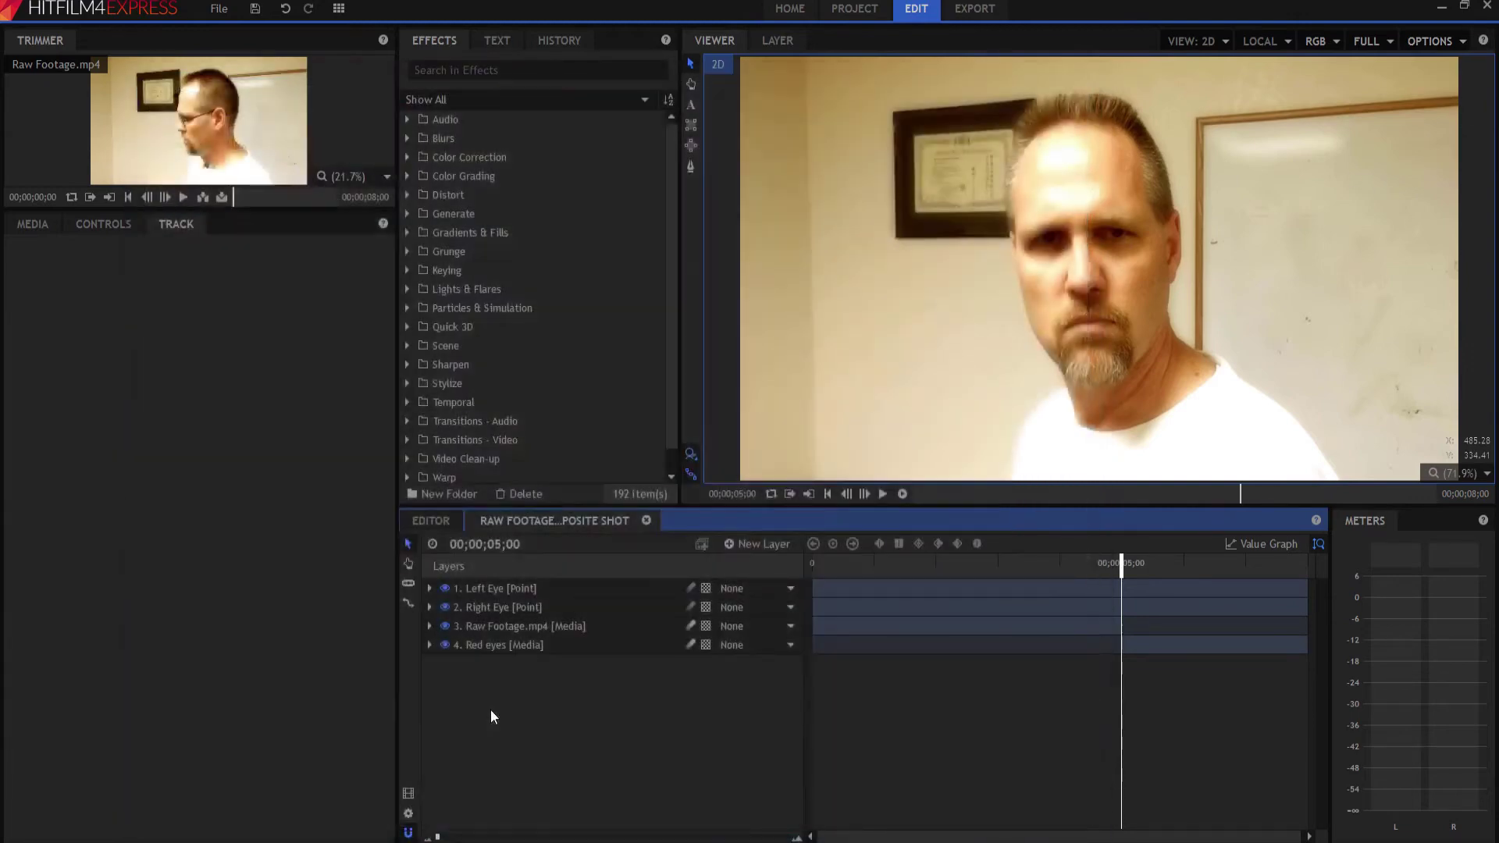
- Import Eyes.png from File Explorer into the project Media panel
left_click(409, 835)
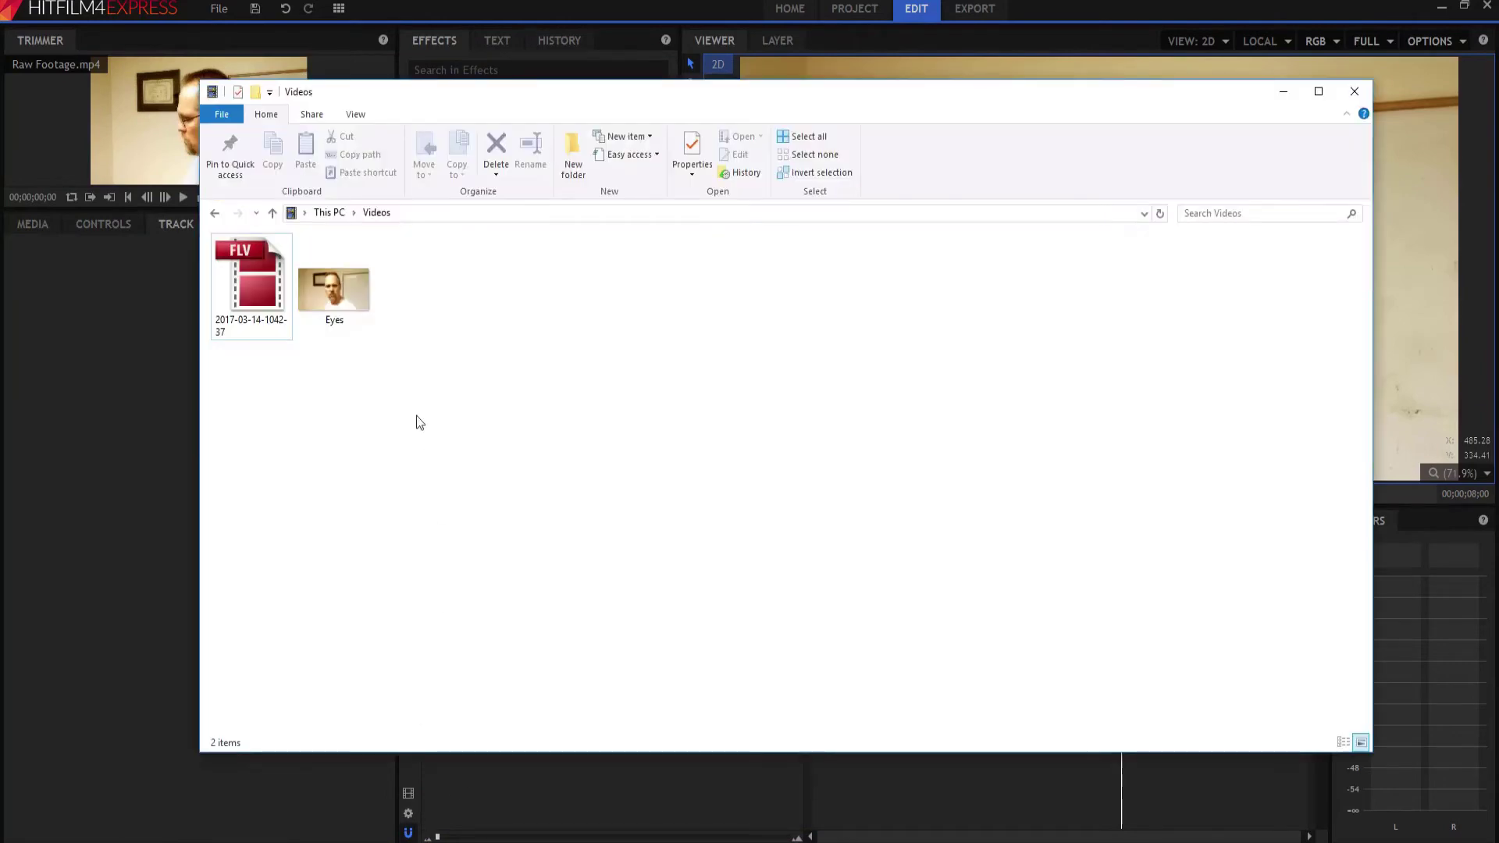
left_click_drag(347, 297, 156, 476)
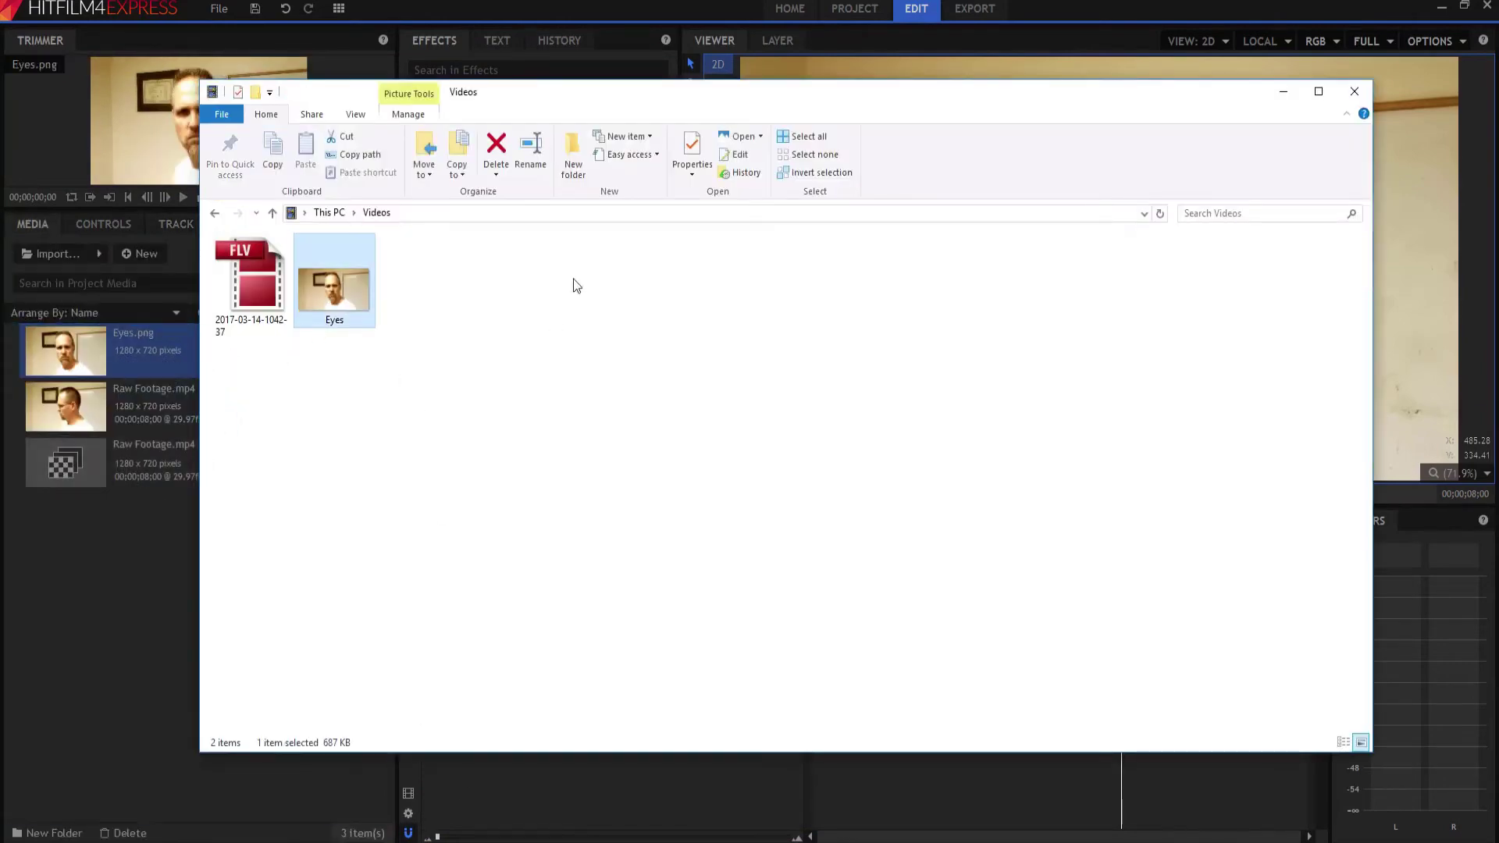
left_click(1283, 91)
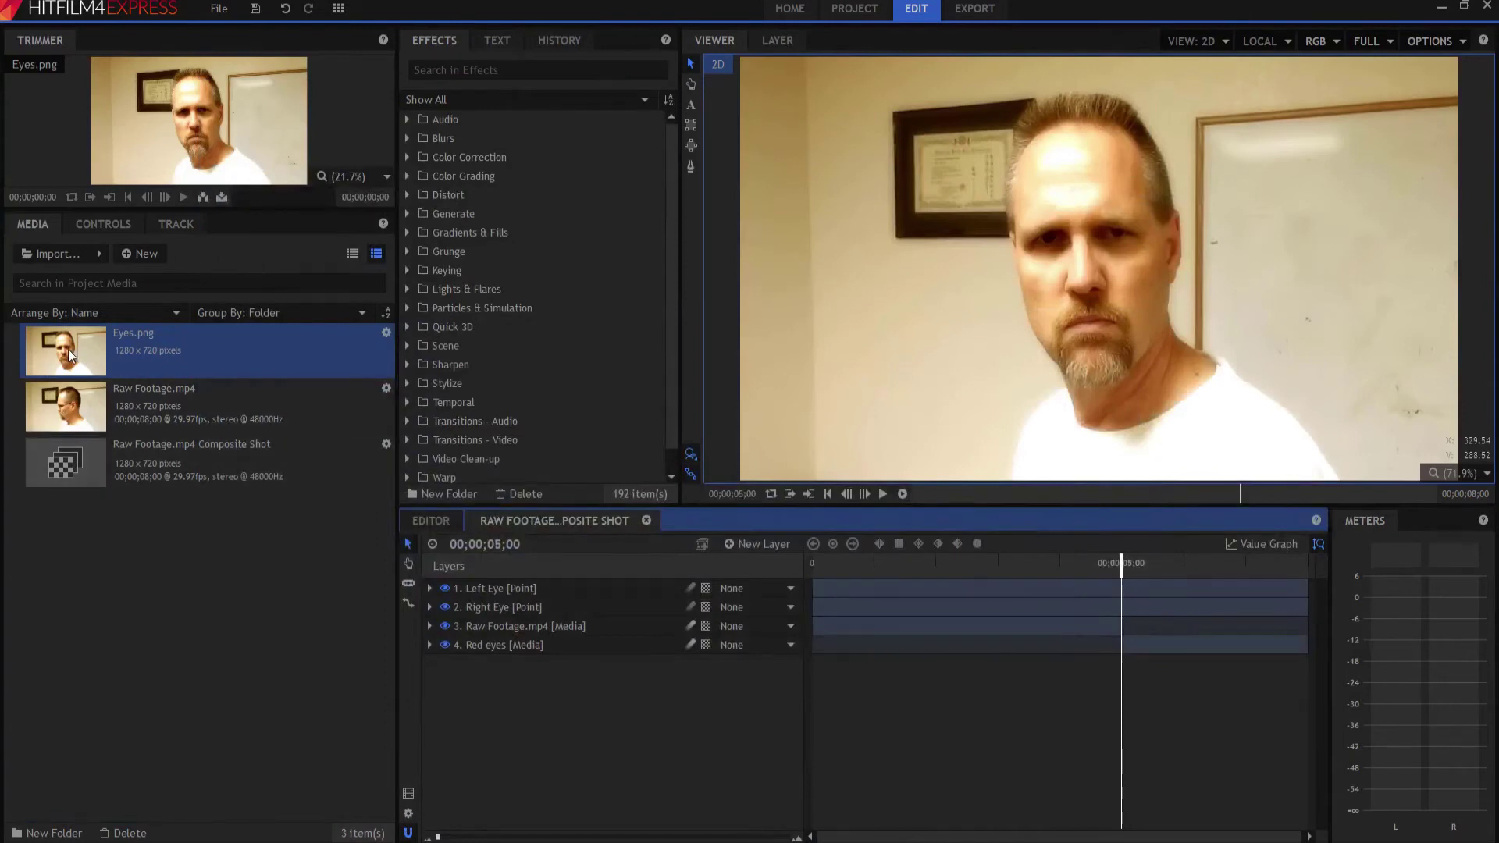
- Add Eyes.png to the composite twice as layers named Left Eye and Right Eye
left_click_drag(68, 349, 1118, 617)
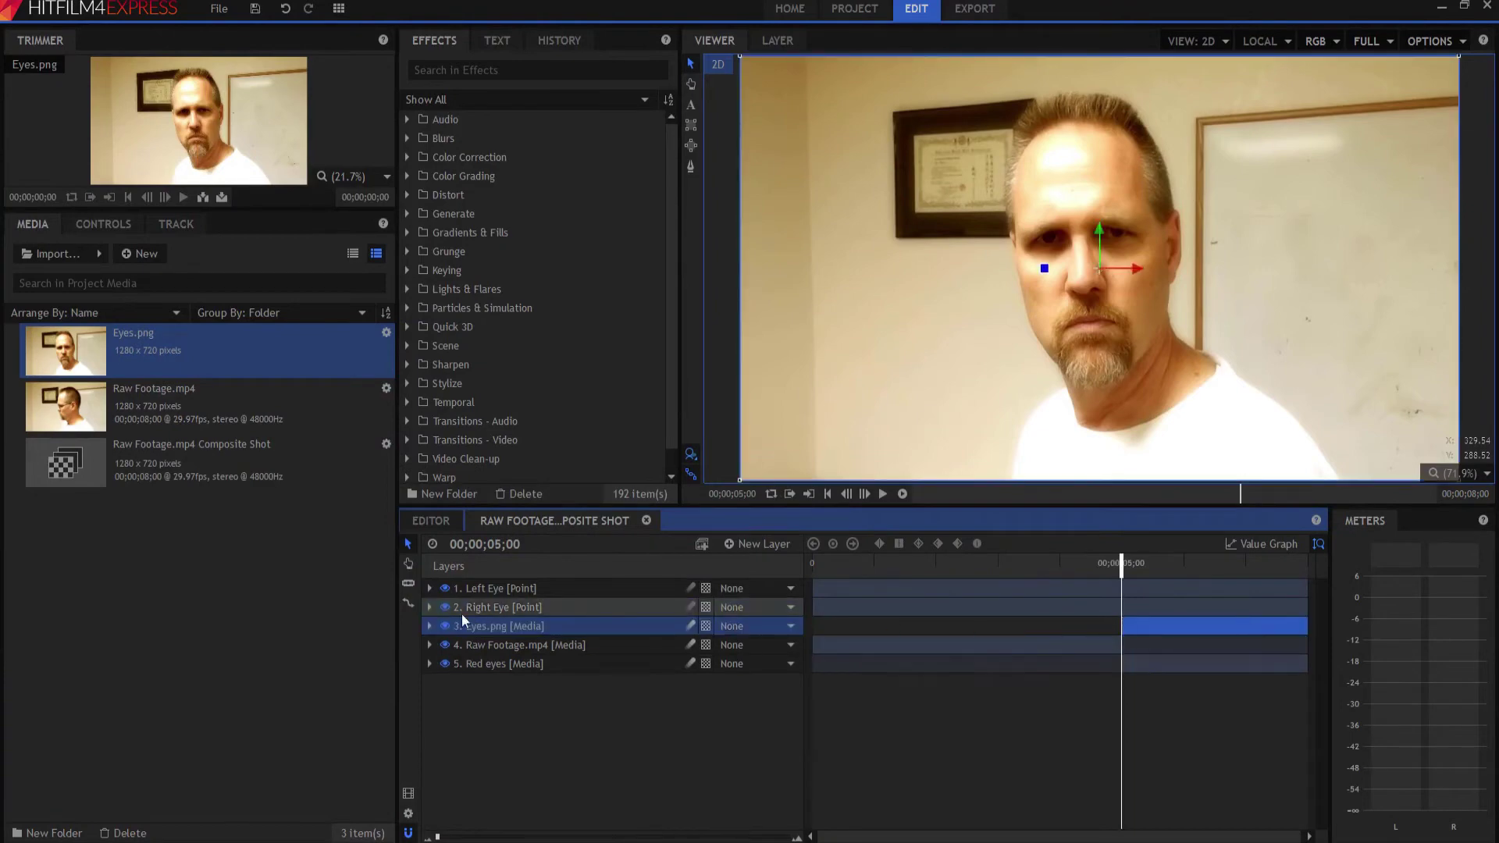
double_click(491, 625)
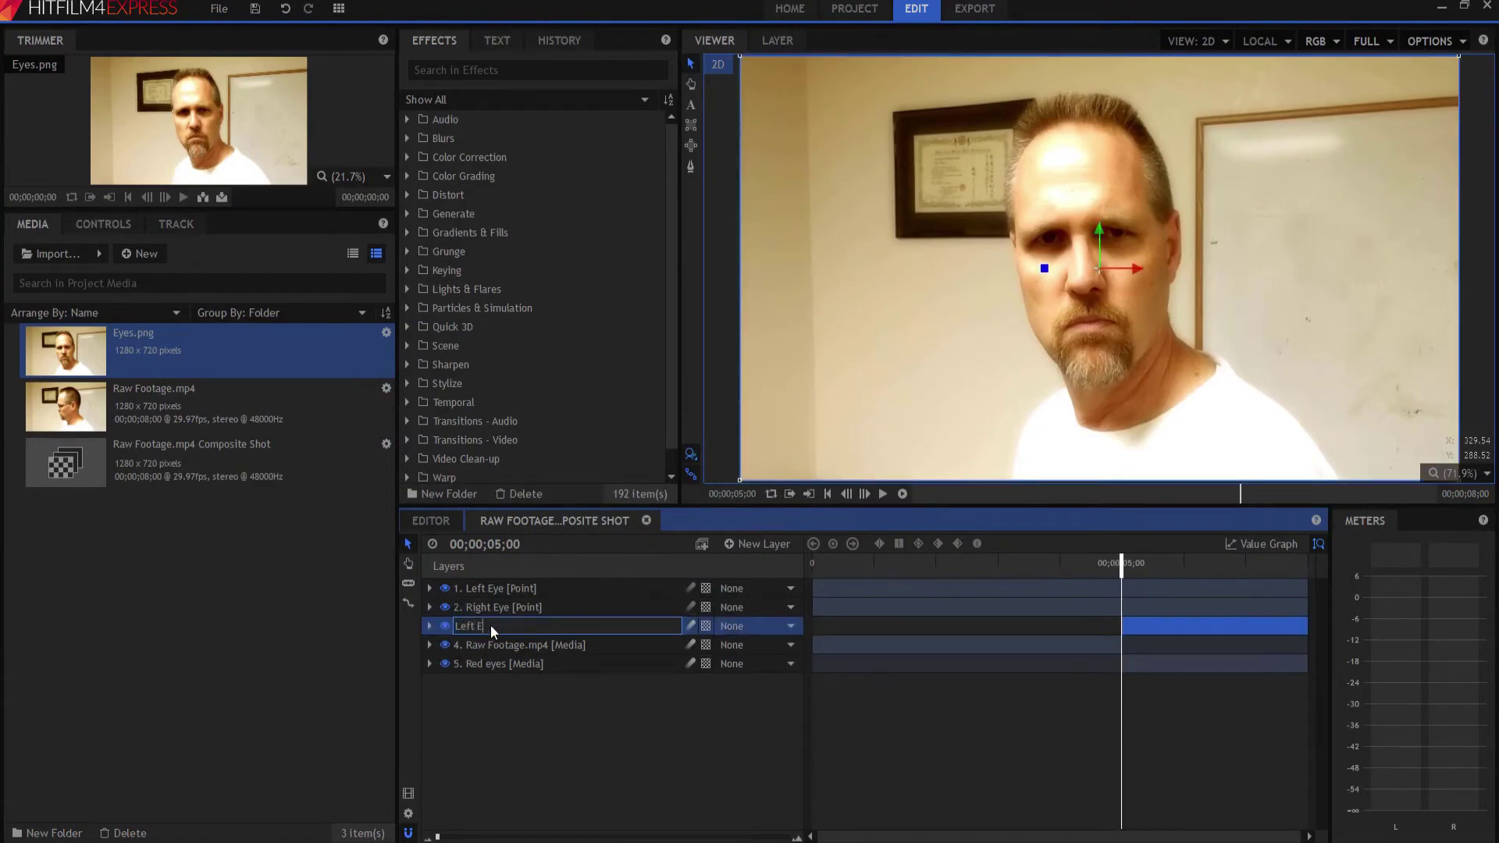
key("Return")
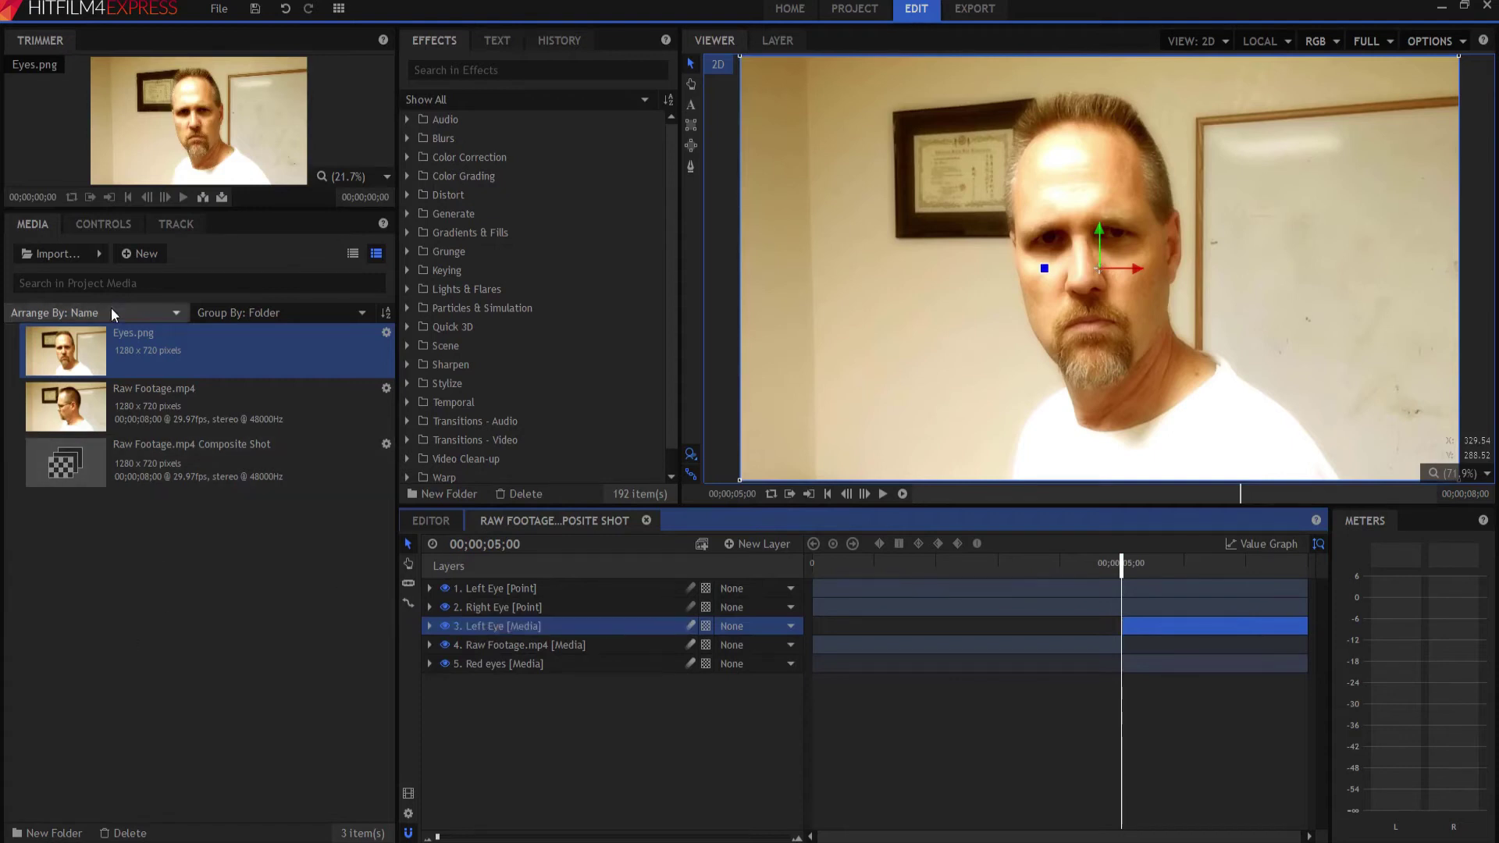
left_click_drag(96, 349, 1123, 622)
double_click(491, 624)
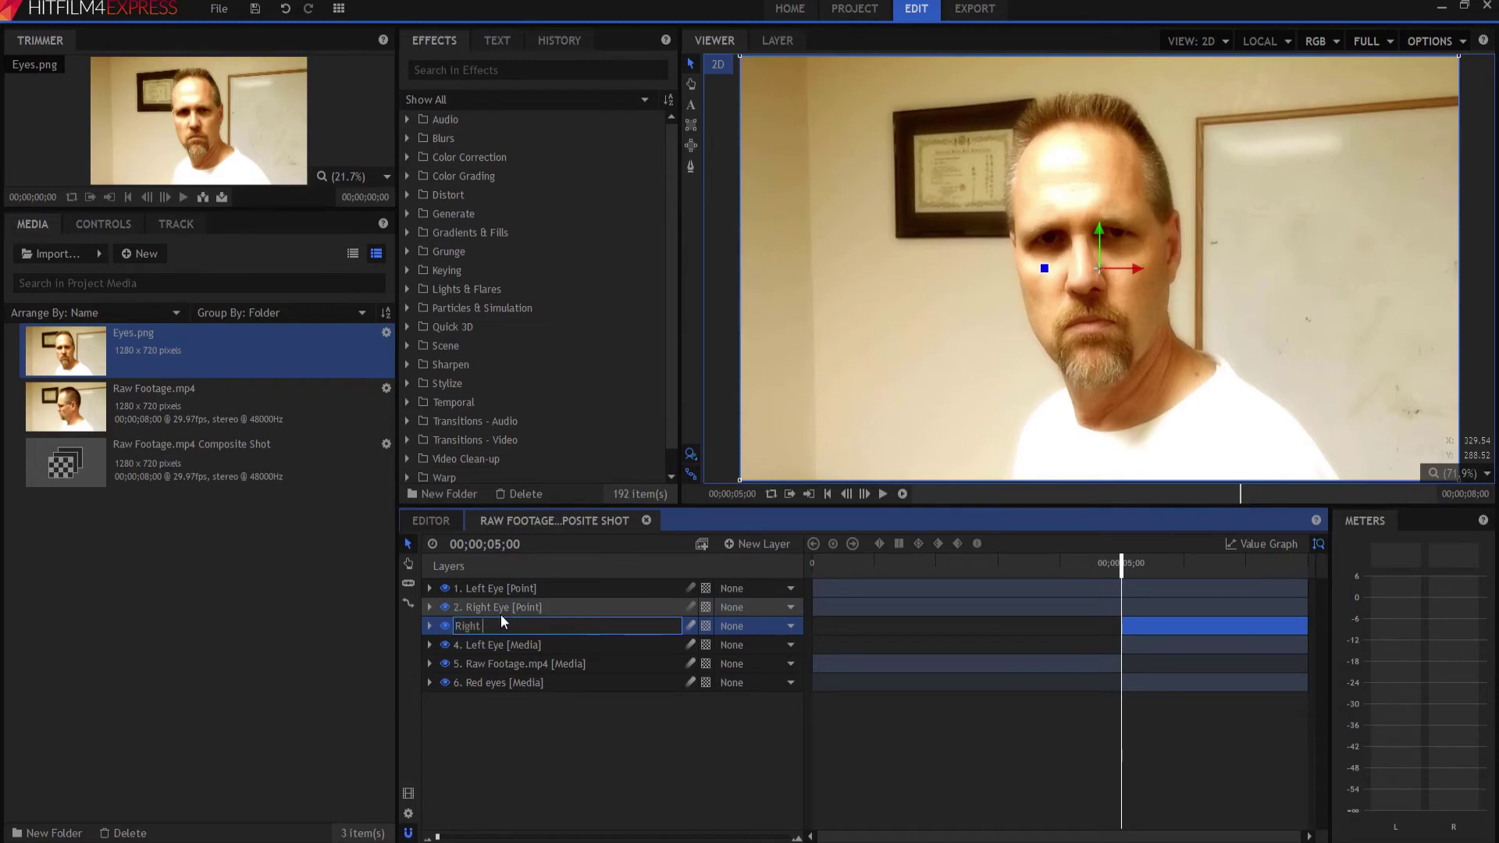
key("Return")
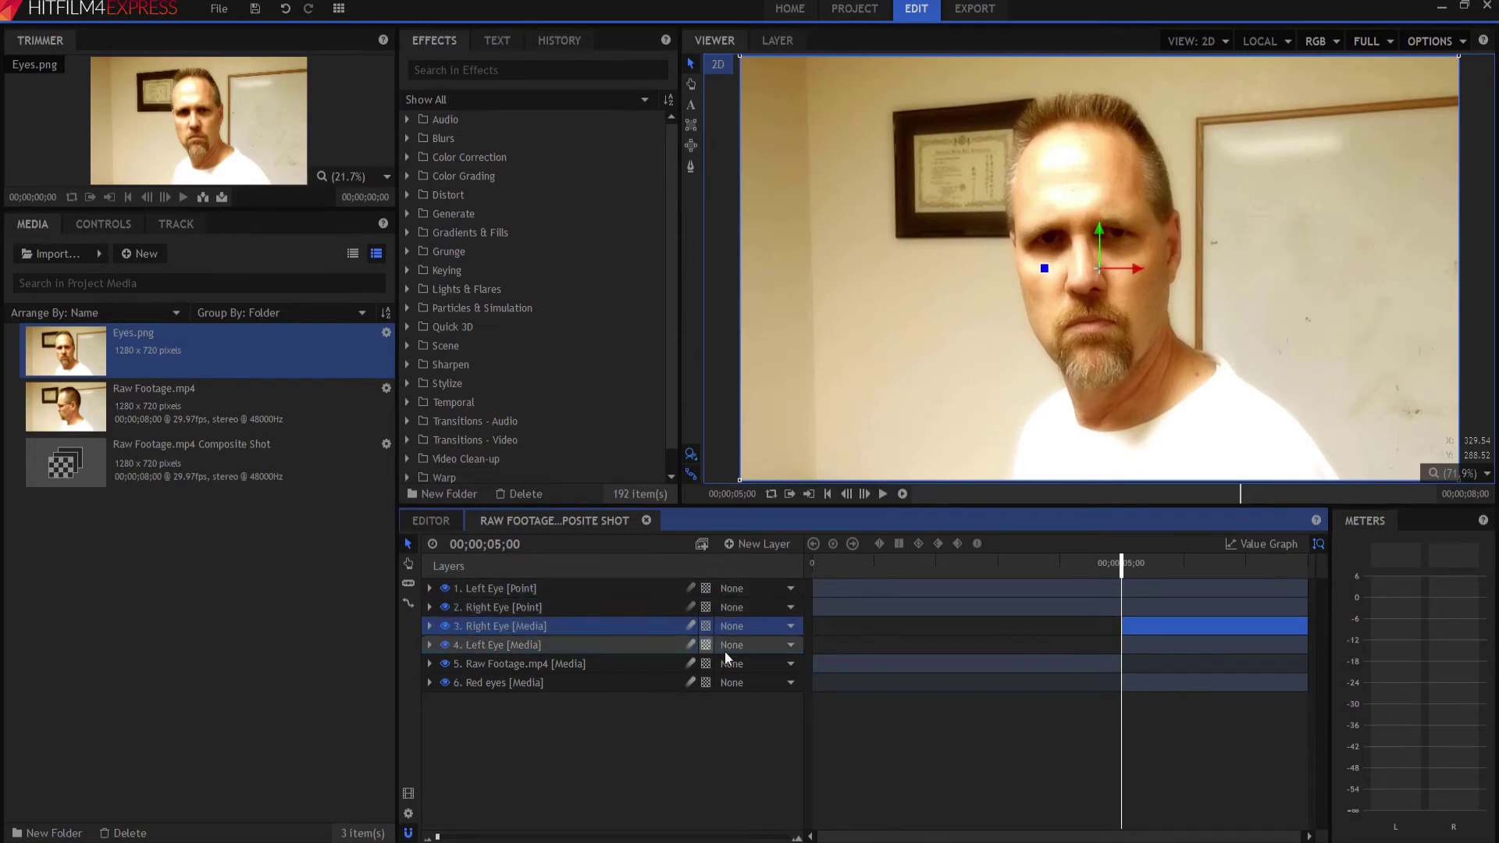
- Parent the Right Eye and Left Eye image layers to their matching eye point layers
left_click(753, 628)
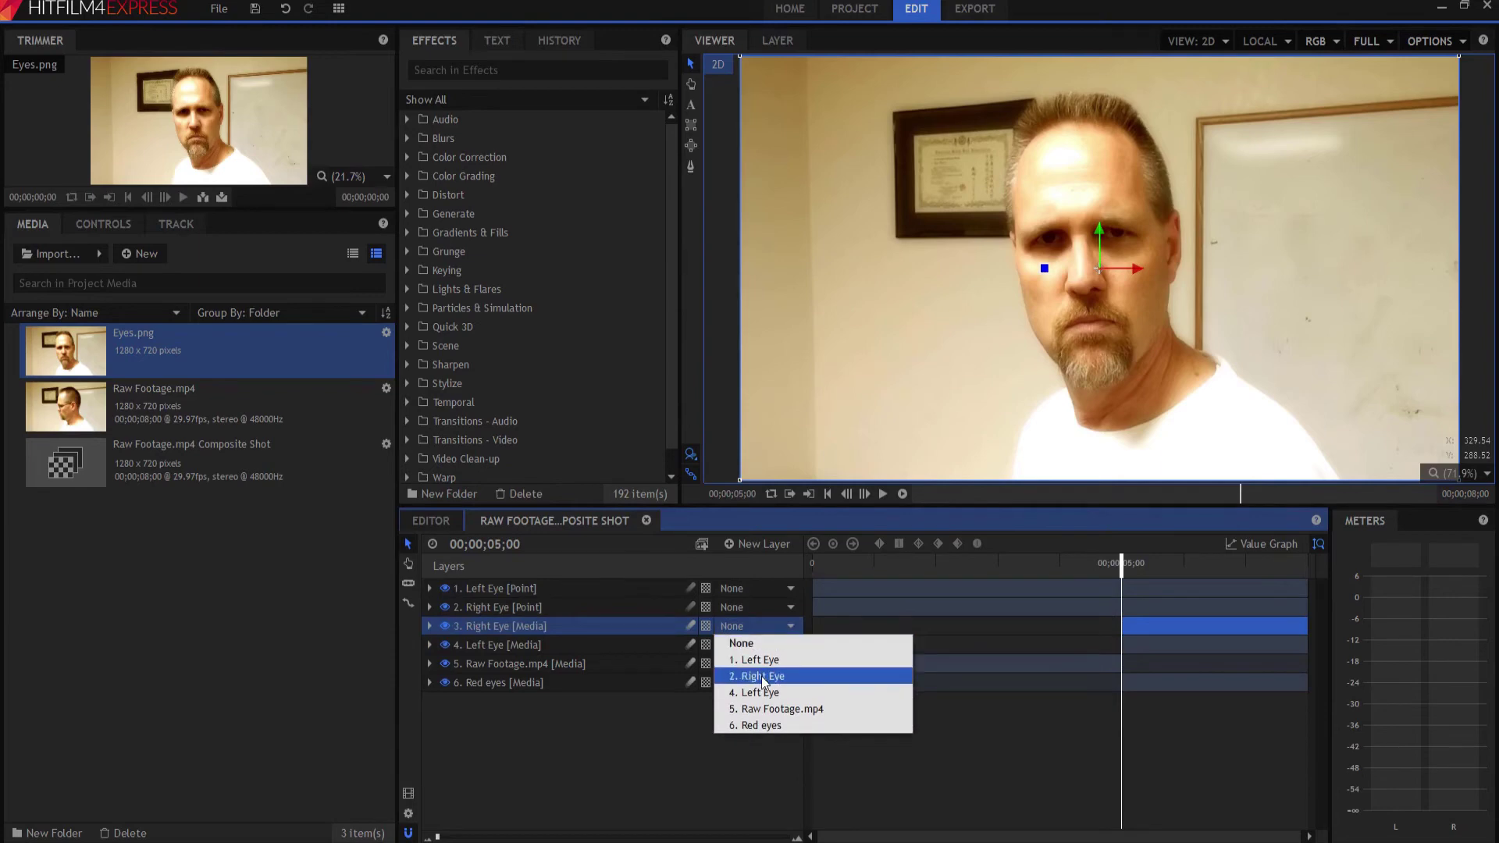
left_click(761, 676)
left_click(747, 645)
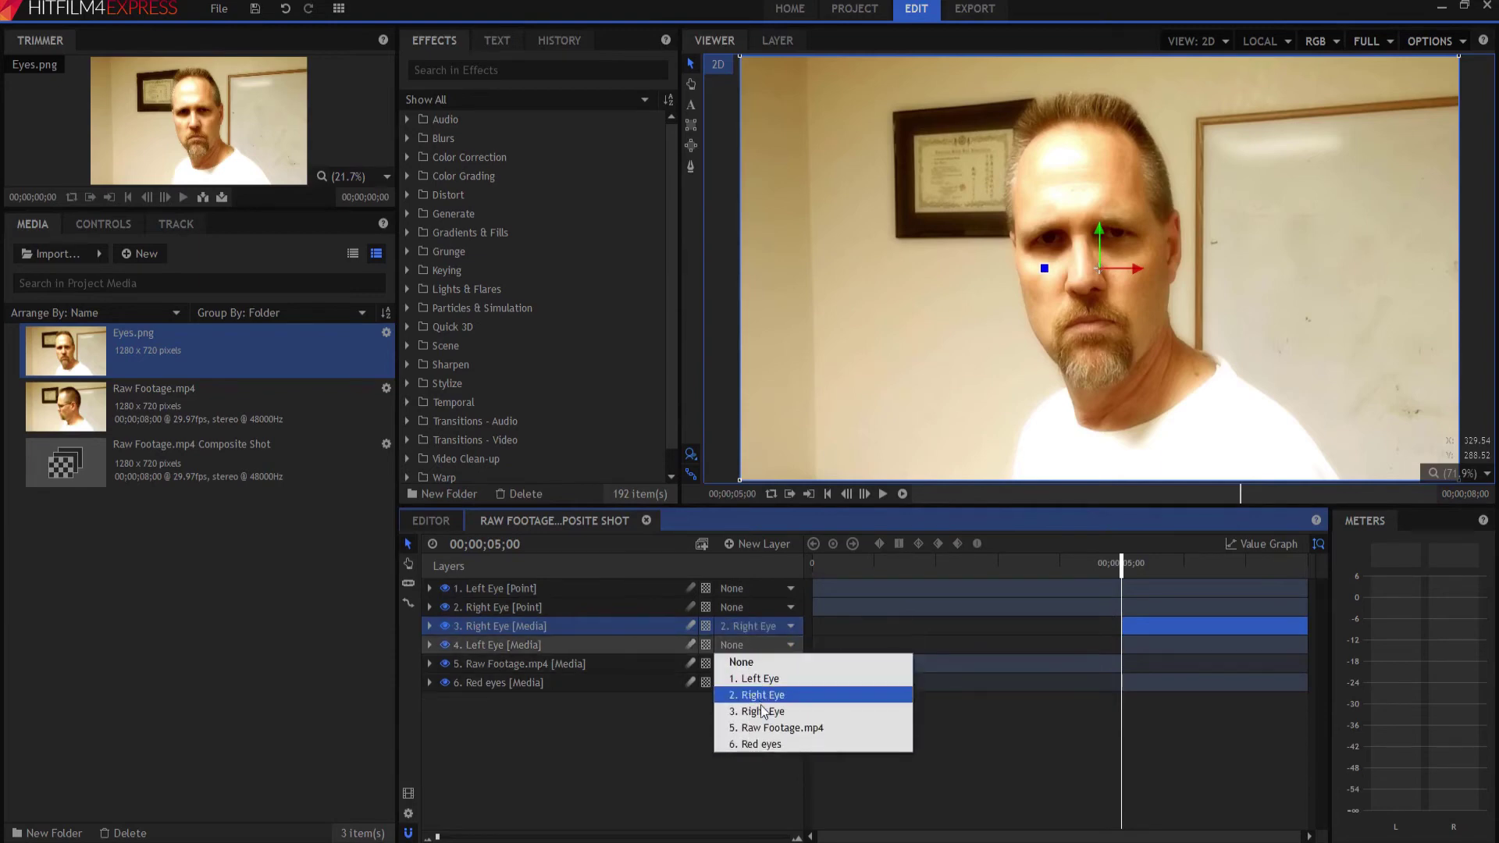
left_click(761, 679)
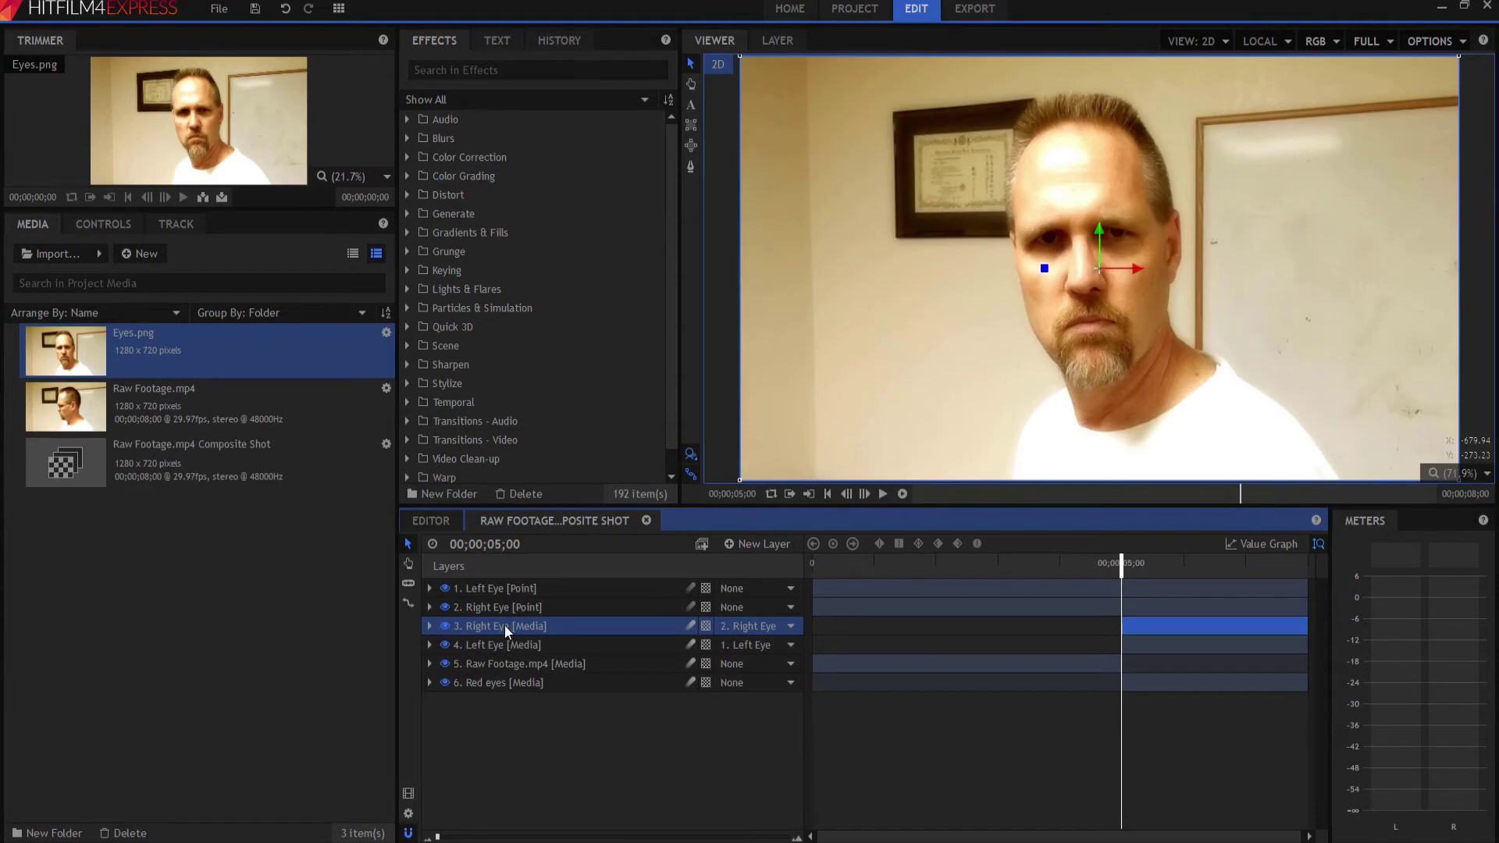
- Draw a closed mask tightly around one eye on the Right Eye image layer
scroll(1049, 244, "up", 6)
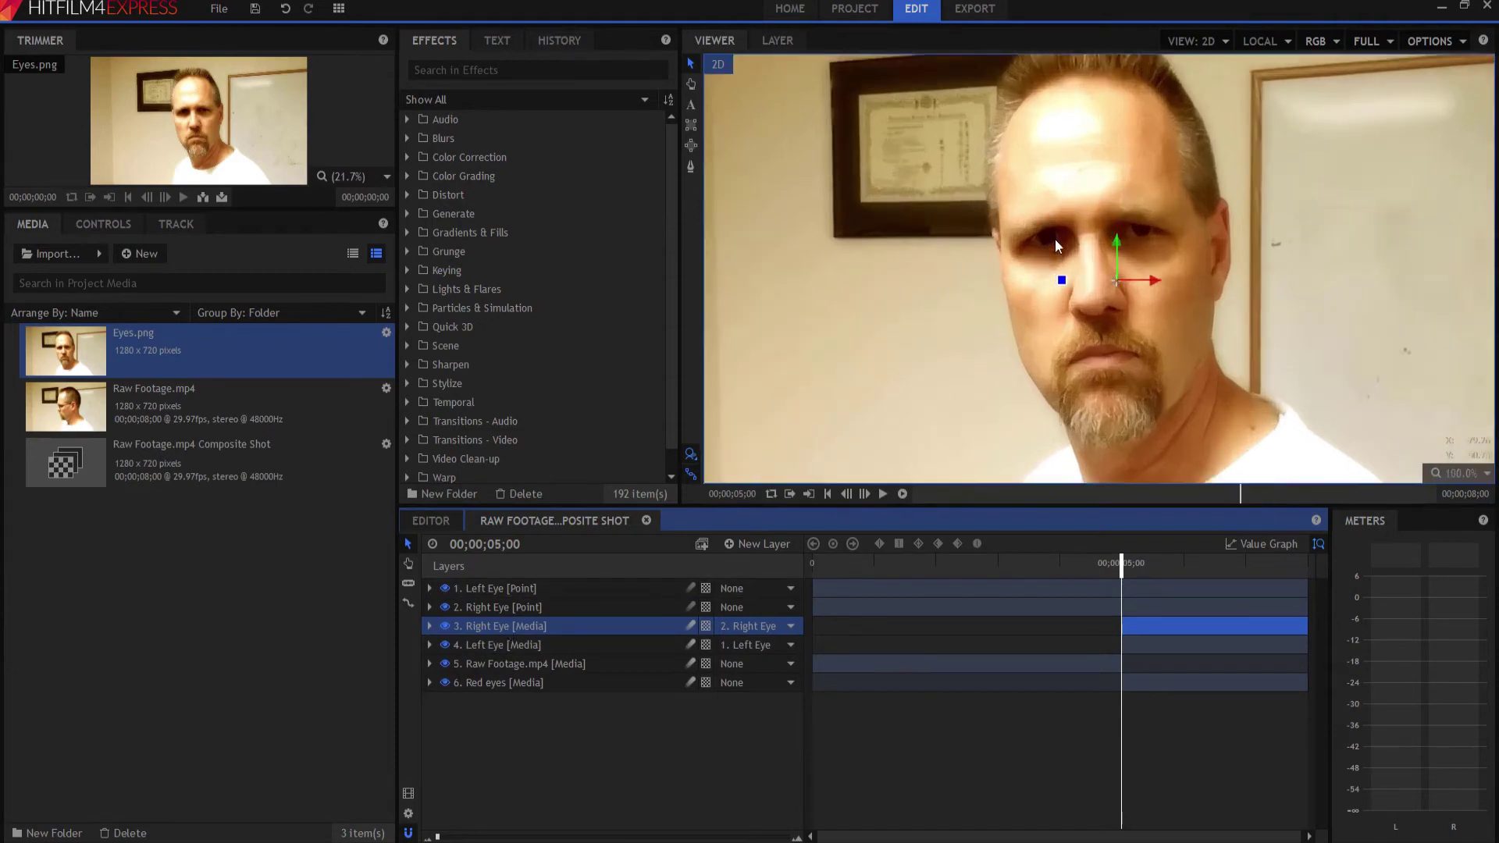
scroll(1047, 236, "up", 3)
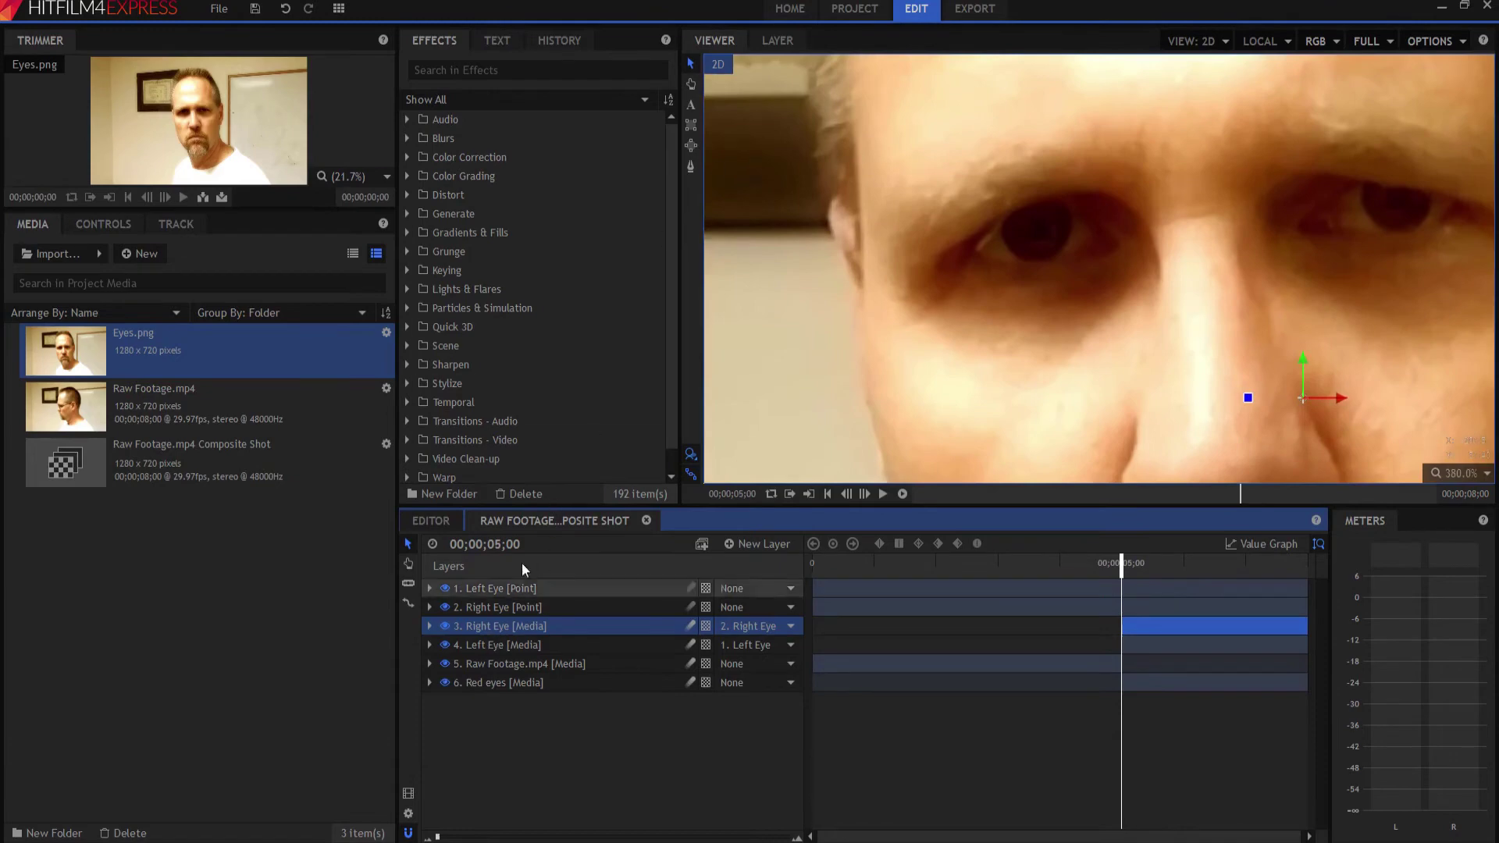
left_click(688, 168)
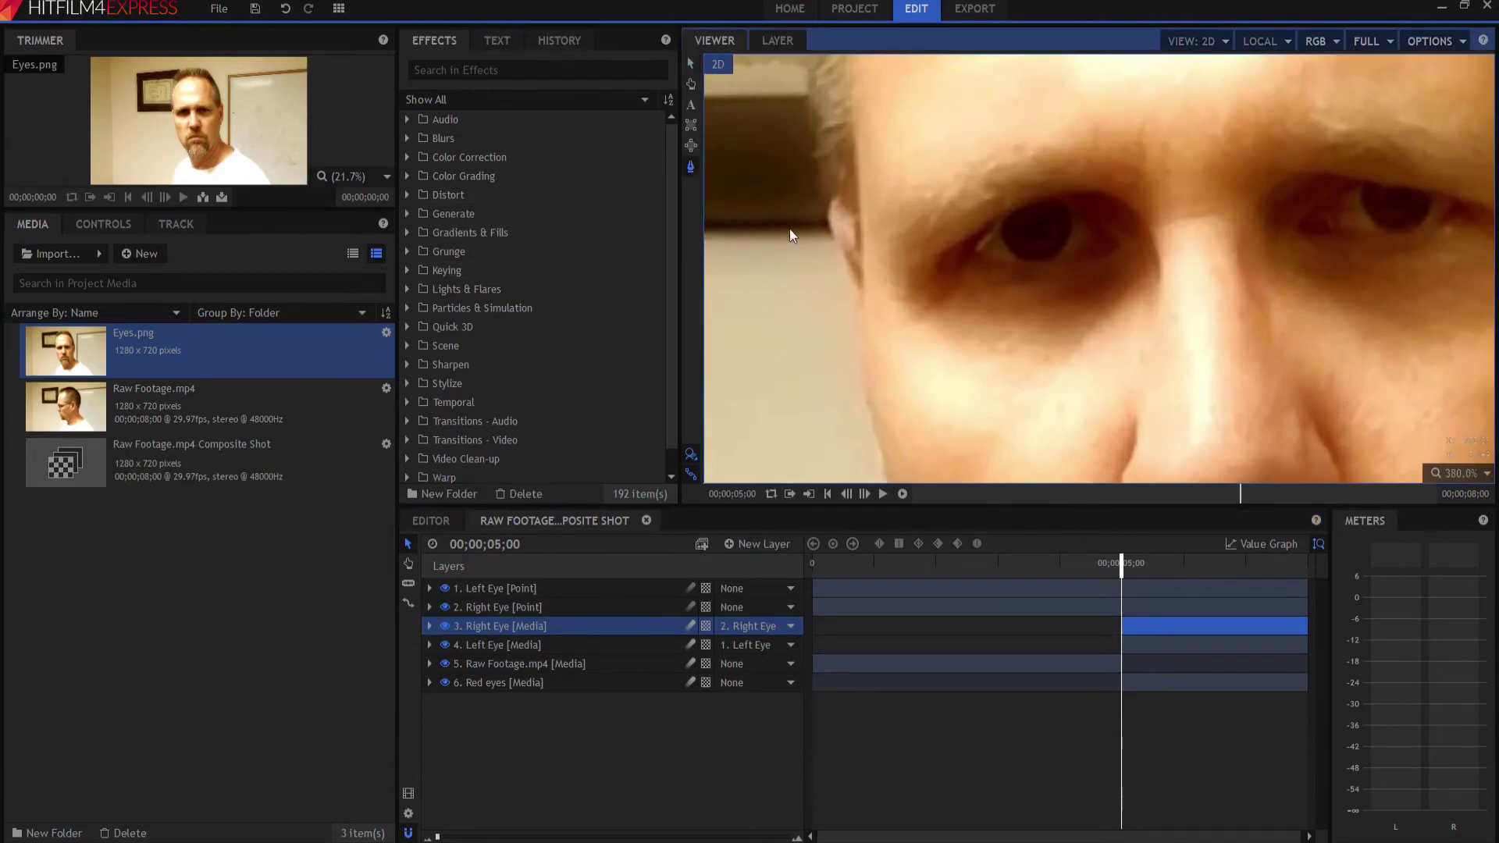
left_click(999, 230)
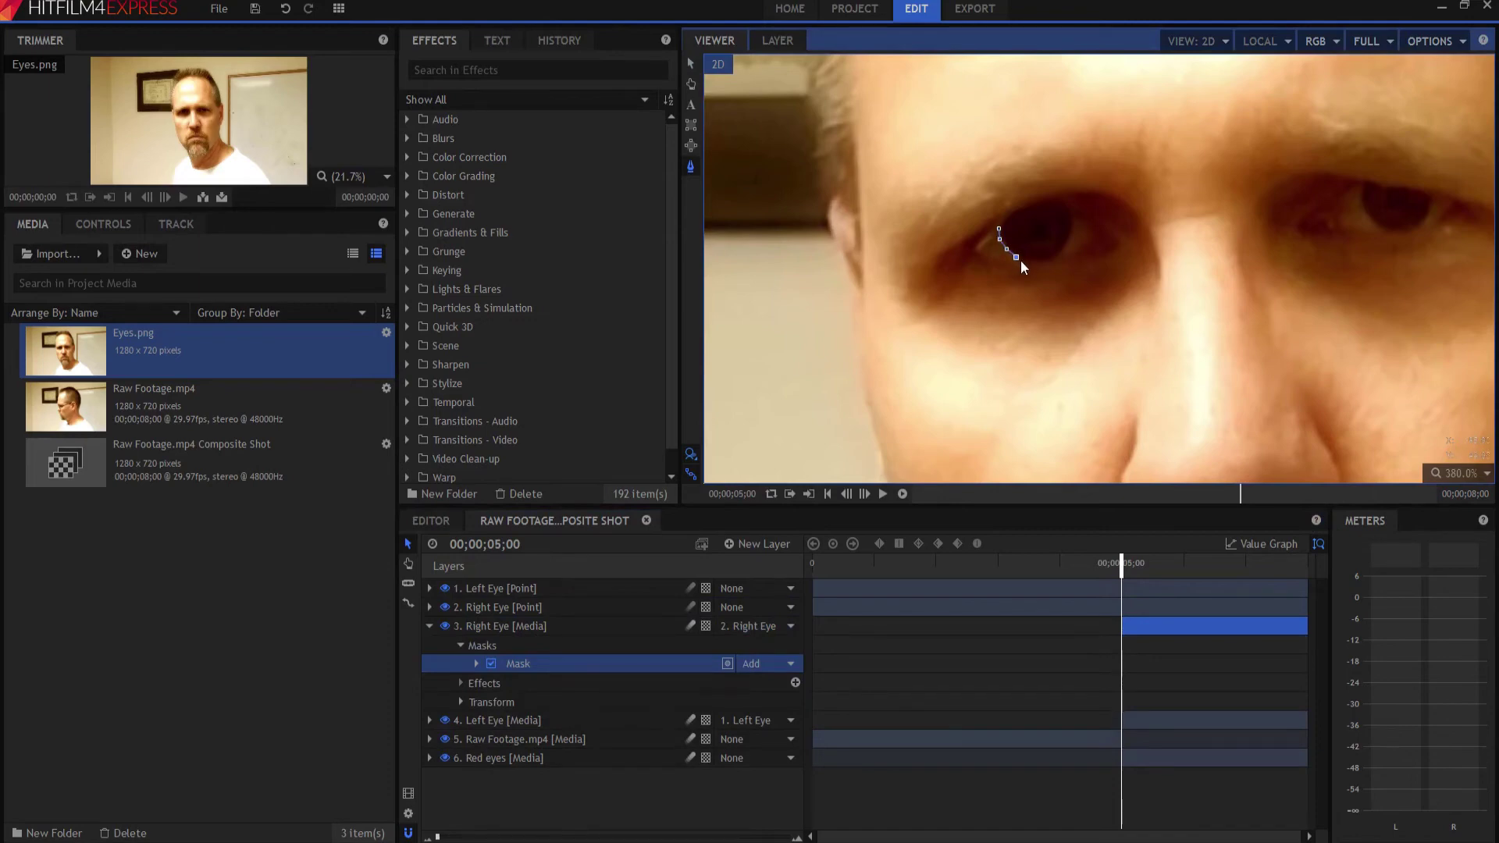
left_click(1070, 233)
left_click(1067, 213)
left_click(1056, 204)
left_click(1039, 201)
left_click(1018, 207)
left_click(999, 216)
left_click(999, 229)
left_click_drag(1002, 223, 1006, 227)
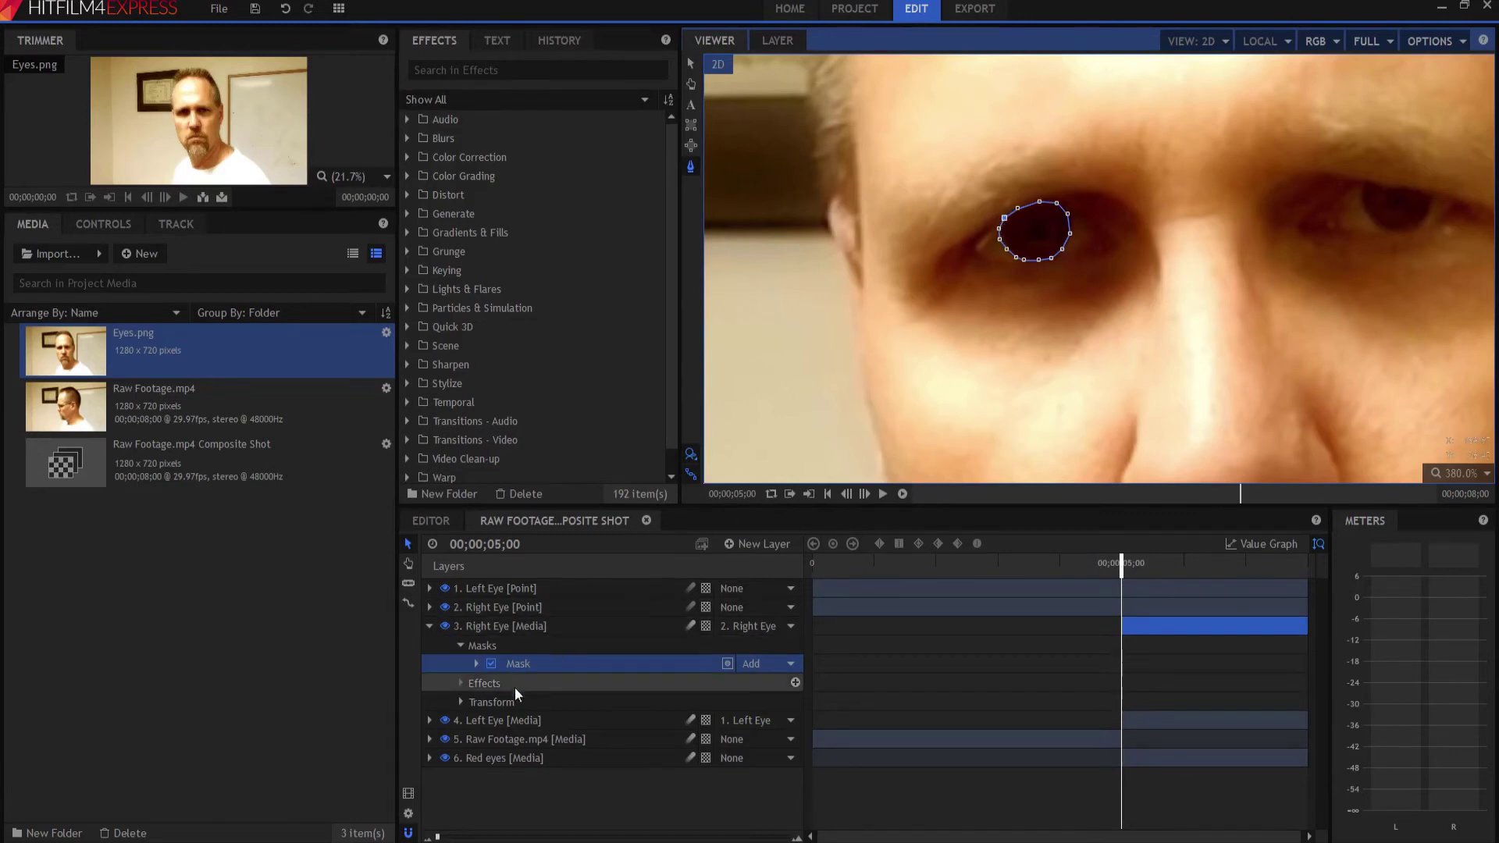
- Draw a closed mask around the other eye on the Left Eye image layer
left_click(489, 720)
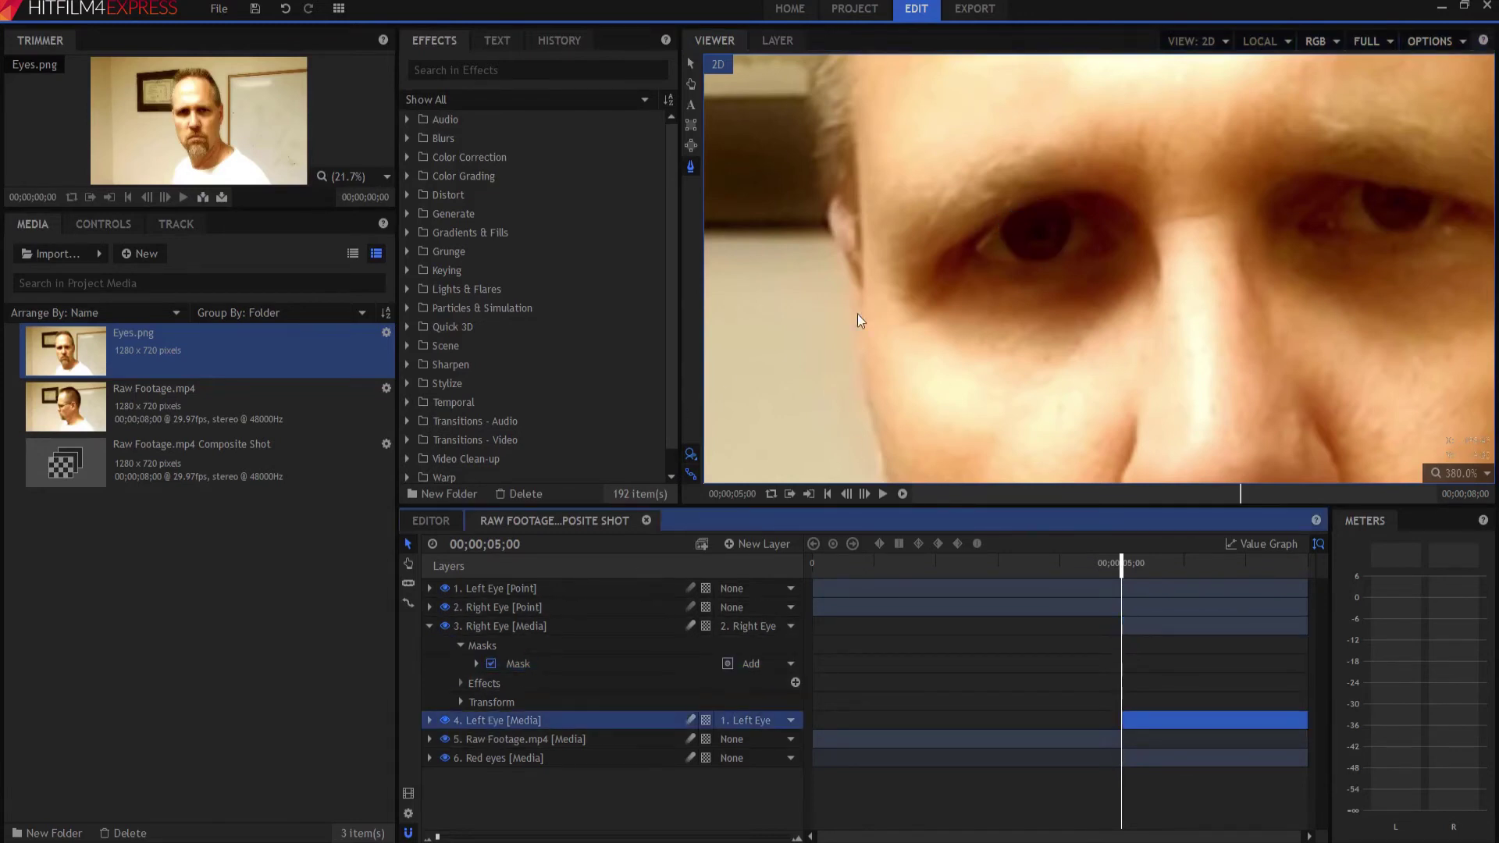
left_click(1363, 183)
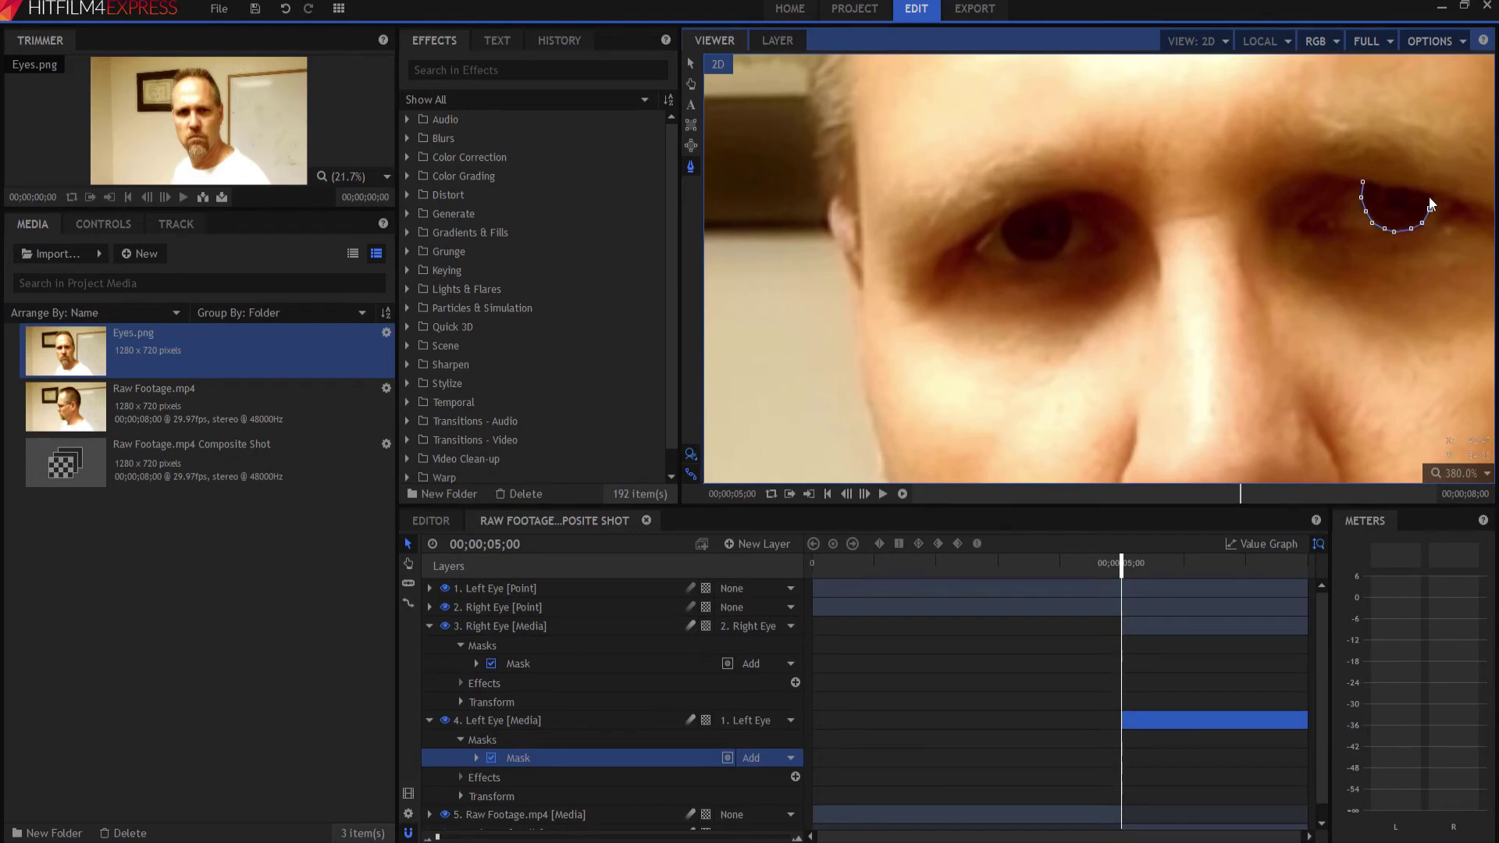
left_click(1429, 208)
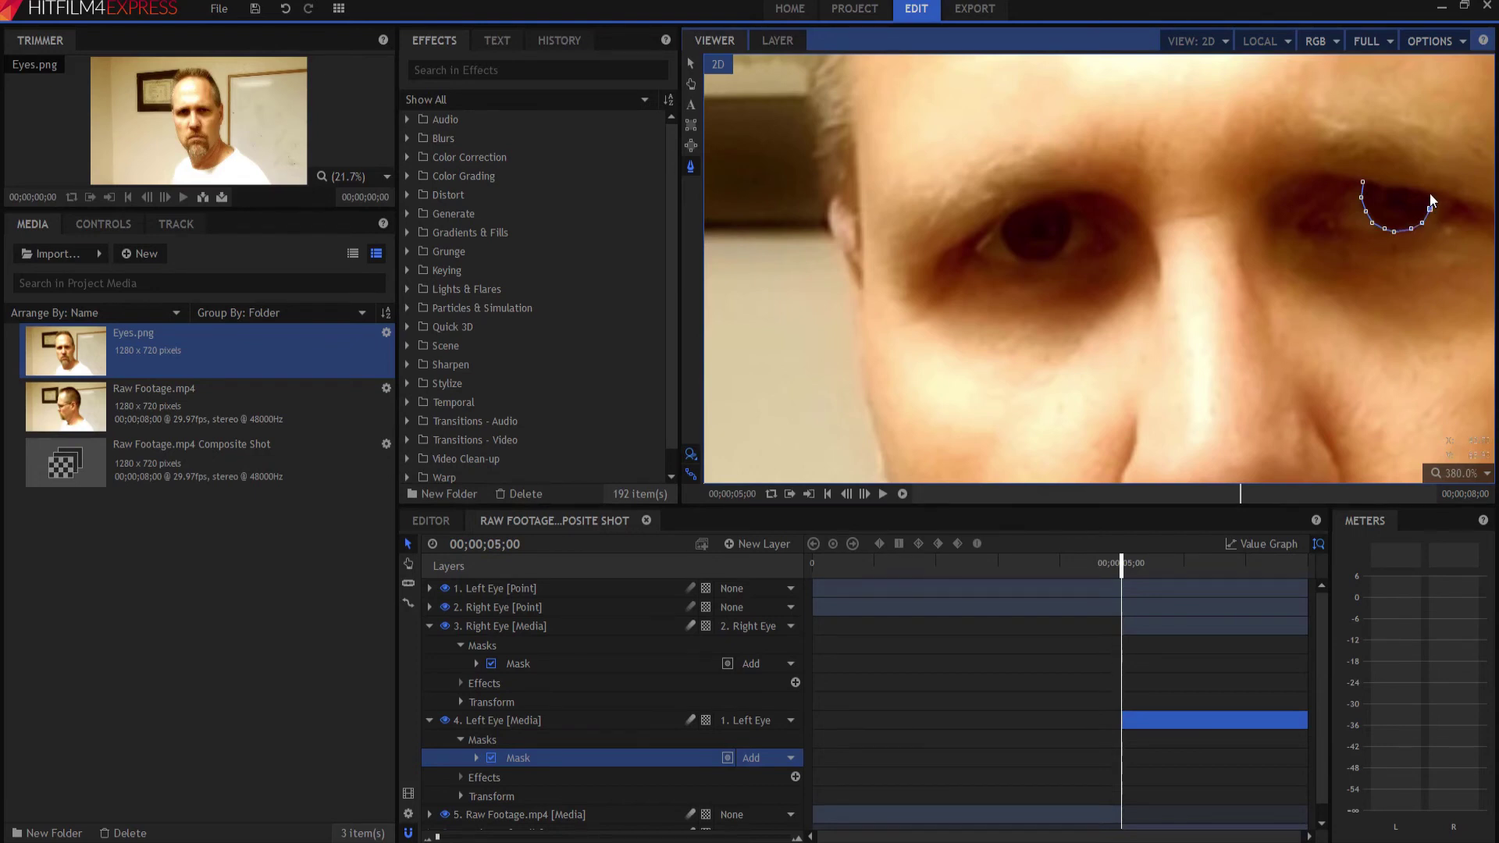
left_click(1362, 182)
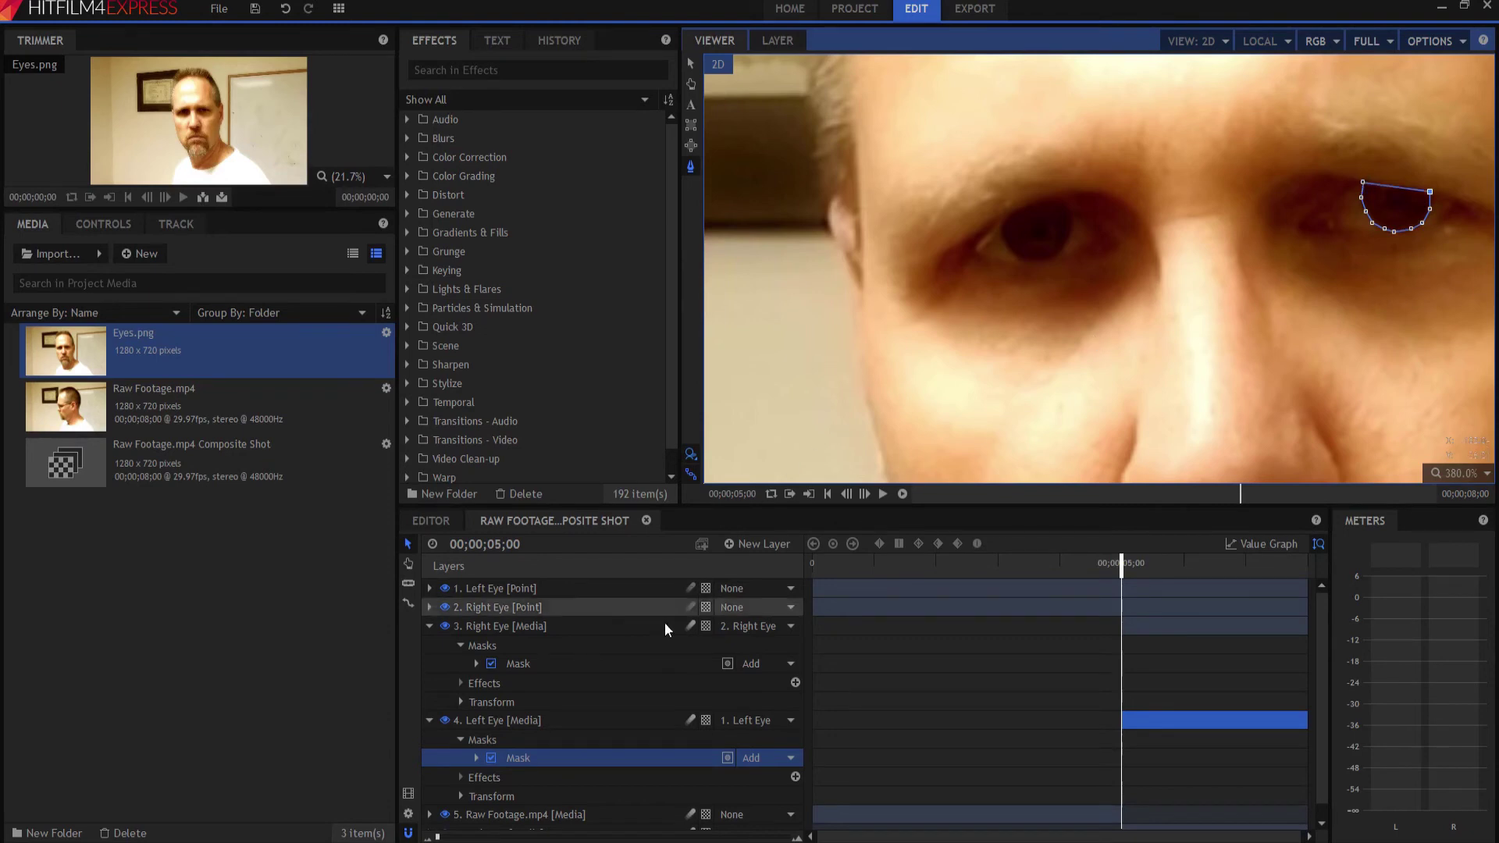
- Set the Left Eye mask's Feather Strength to 10.0px
left_click(476, 758)
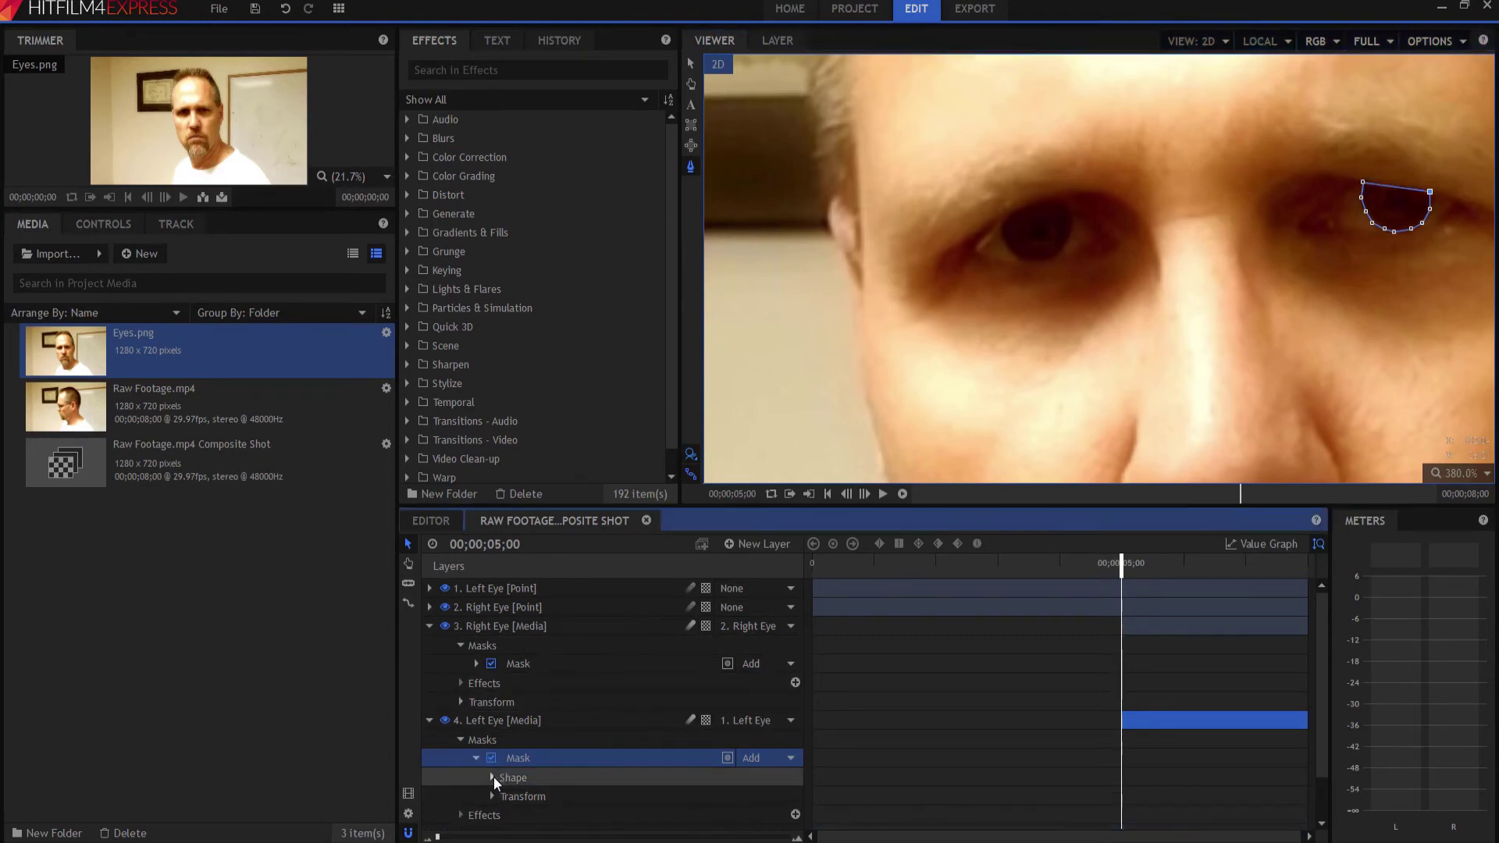
left_click(491, 777)
scroll(691, 798, "down", 1)
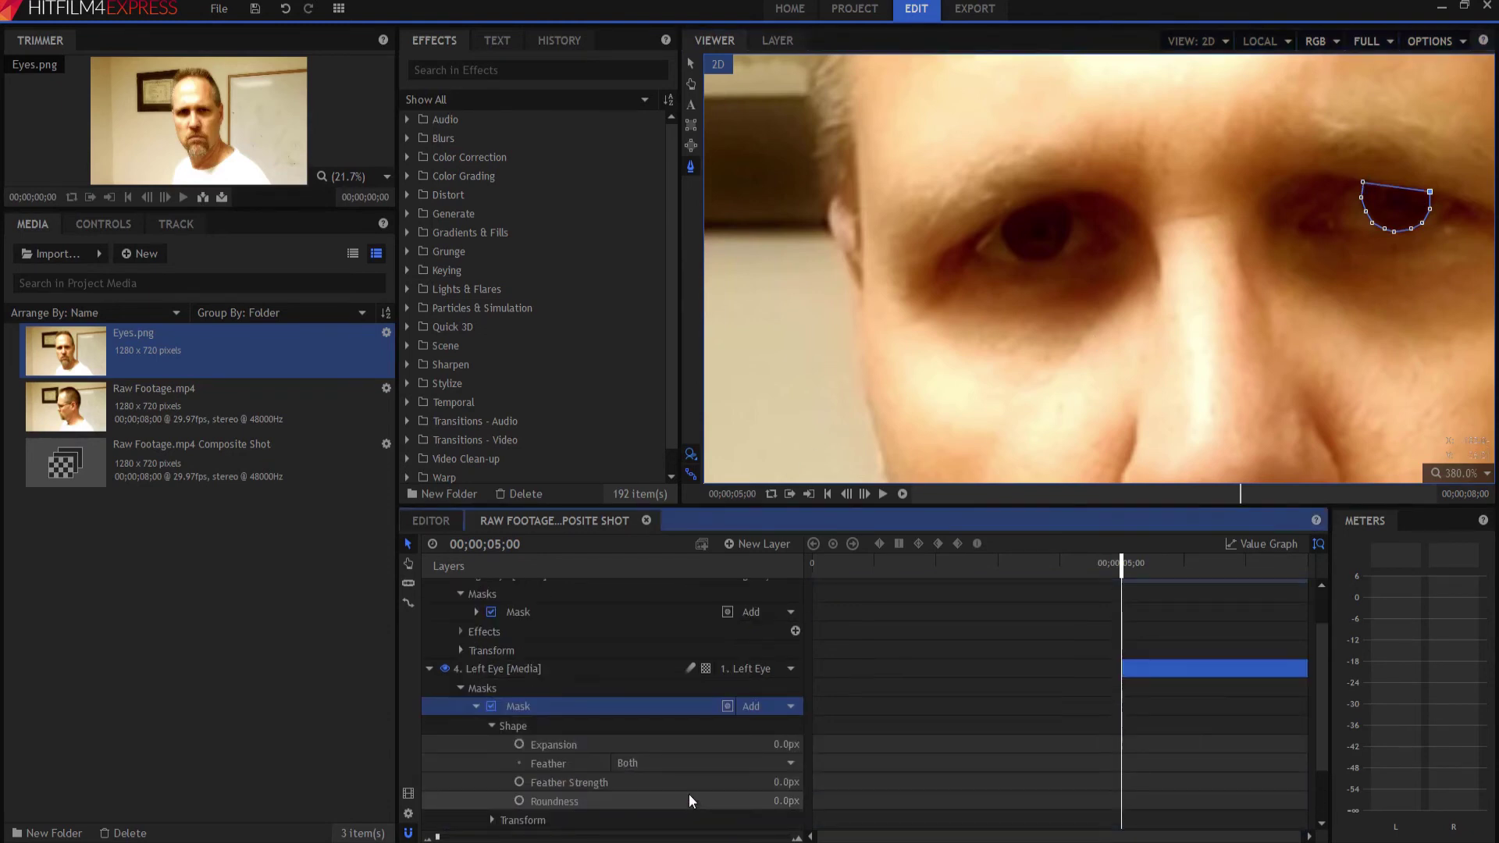
left_click(784, 788)
type("10")
key("Return")
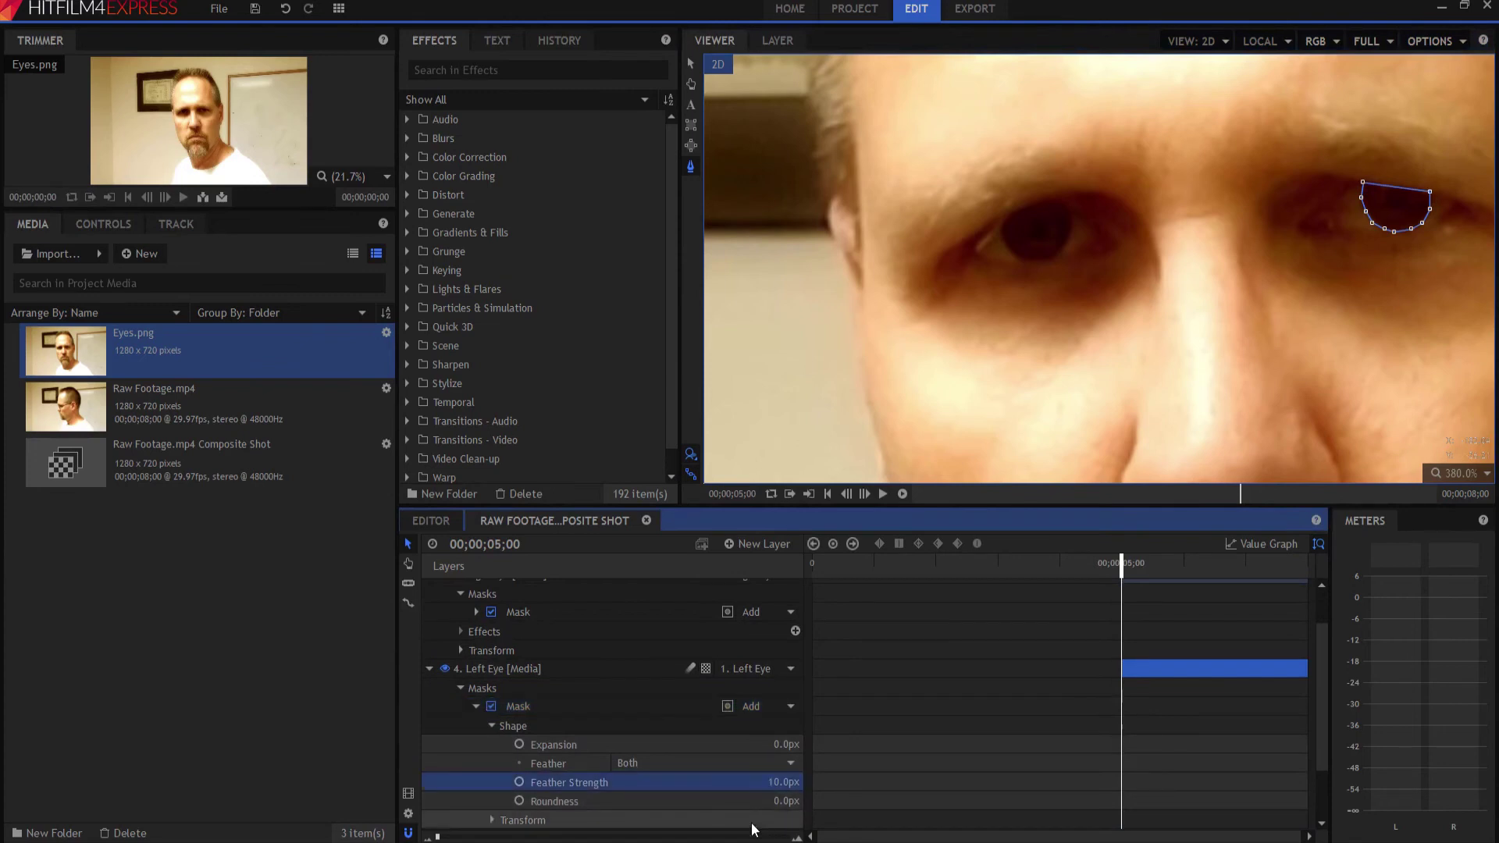
- Set the Right Eye mask's Feather Strength to 10.0px
left_click(476, 612)
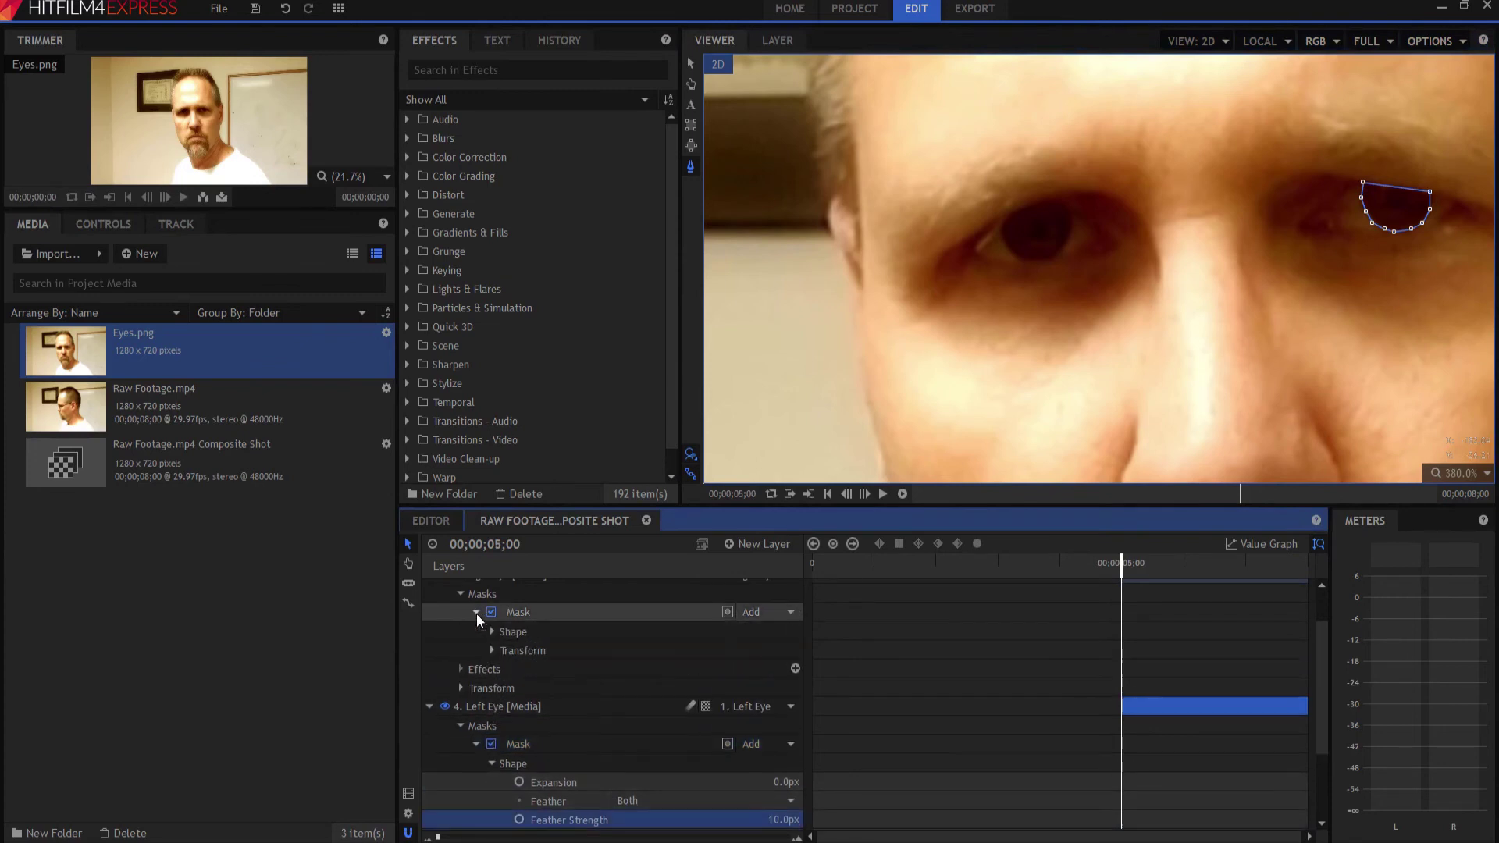
left_click(490, 631)
left_click(783, 650)
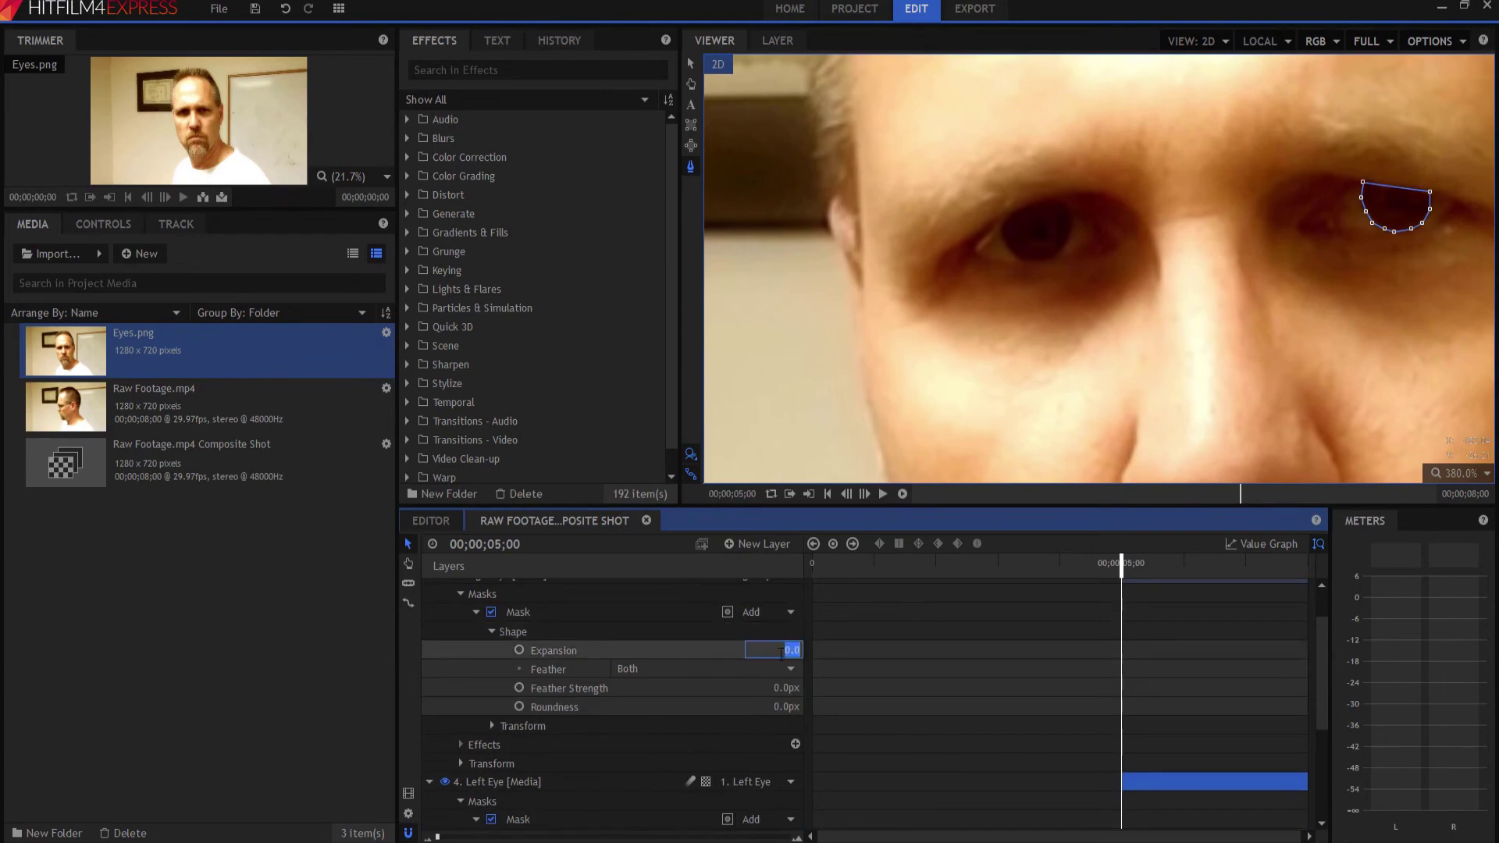
left_click(786, 687)
type("10")
key("Return")
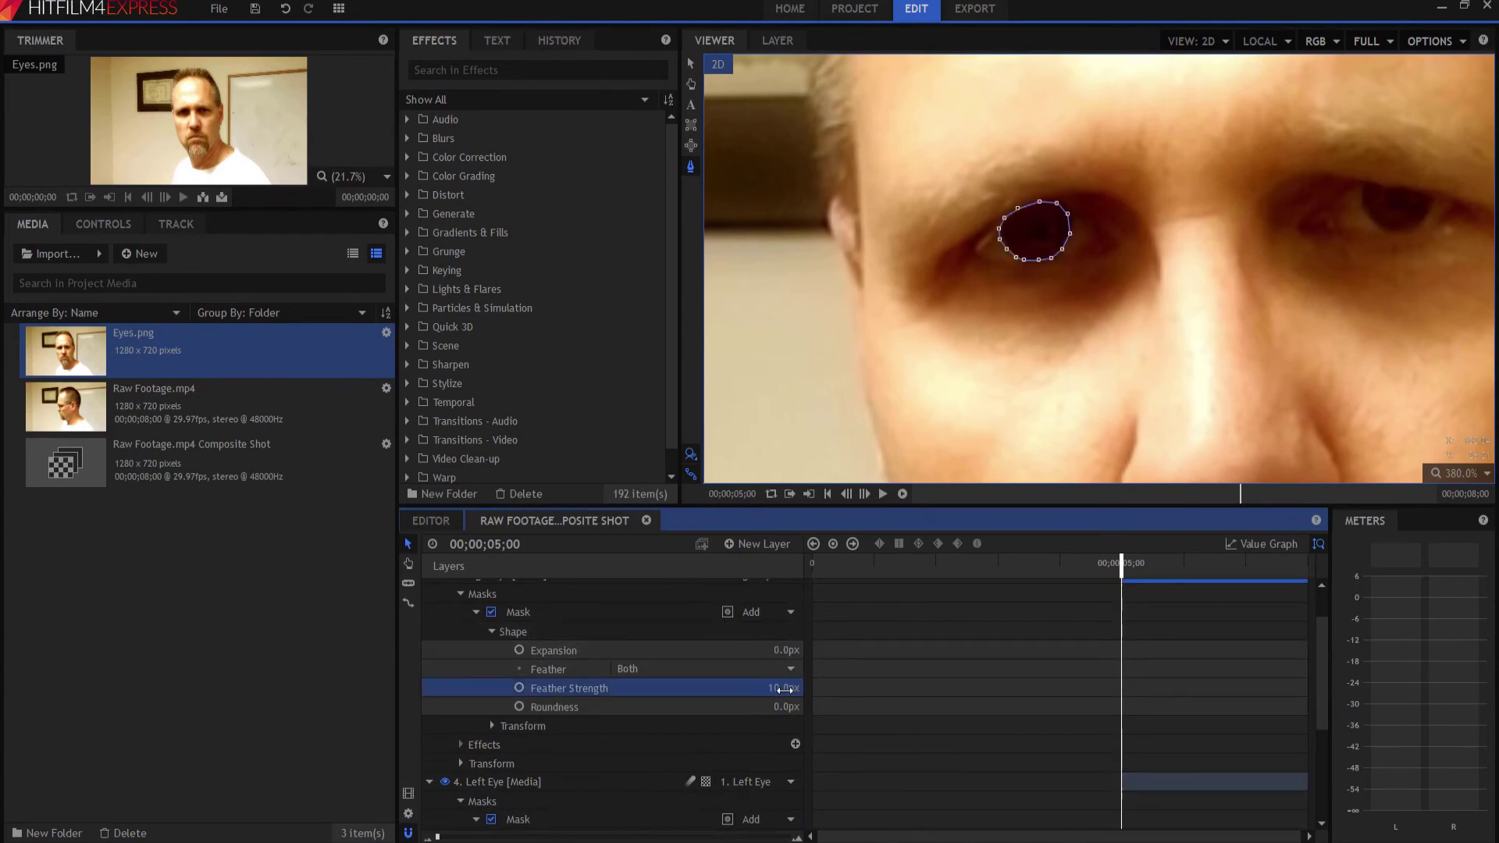
- Apply Hue, Saturation & Lightness from a 'hue' search to the Right Eye layer and expose its Red settings
left_click(468, 69)
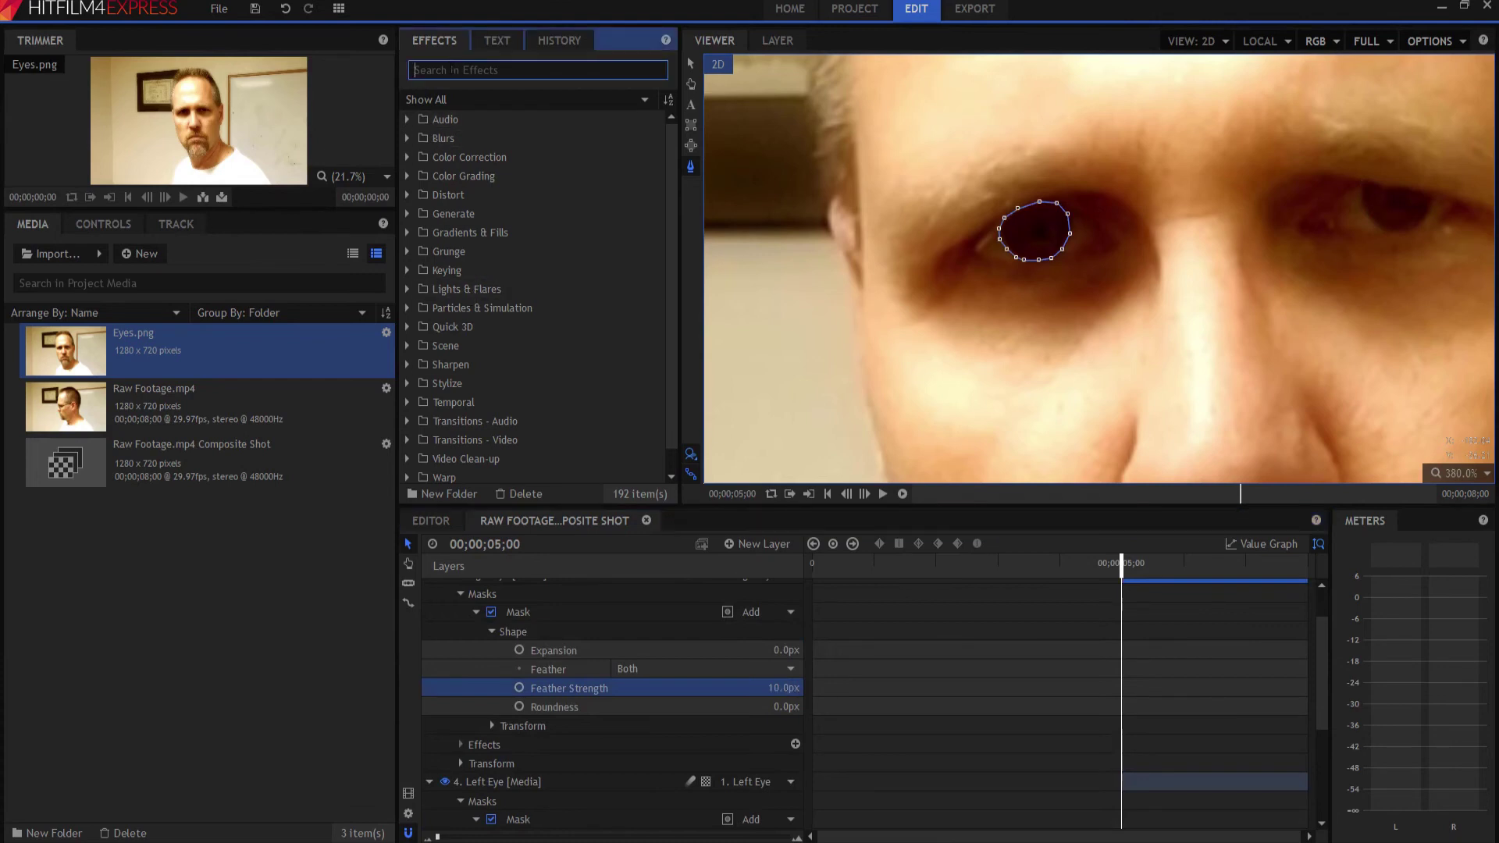
type("hue")
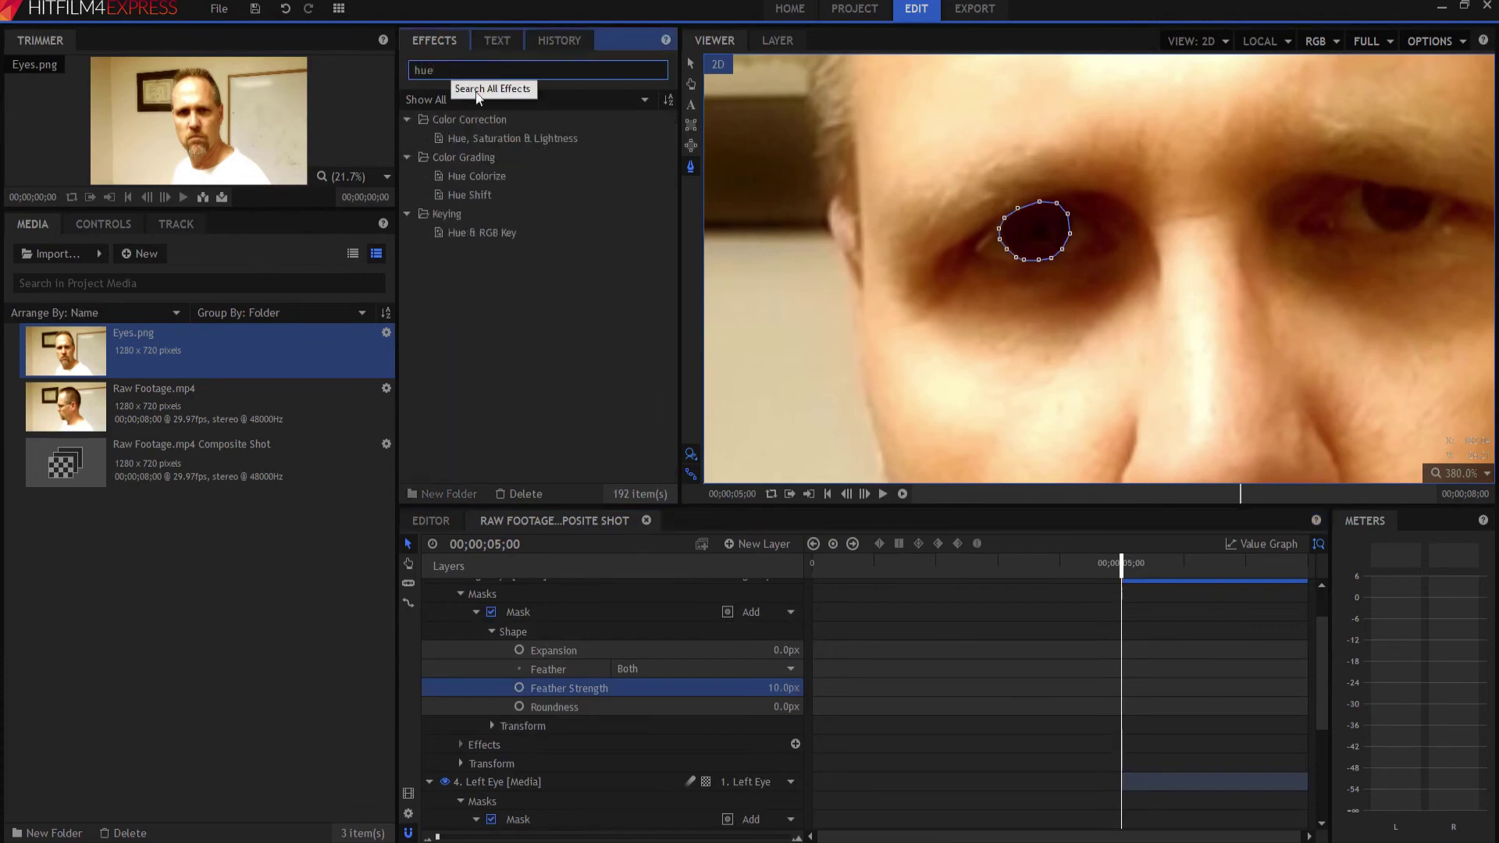
left_click_drag(487, 139, 513, 601)
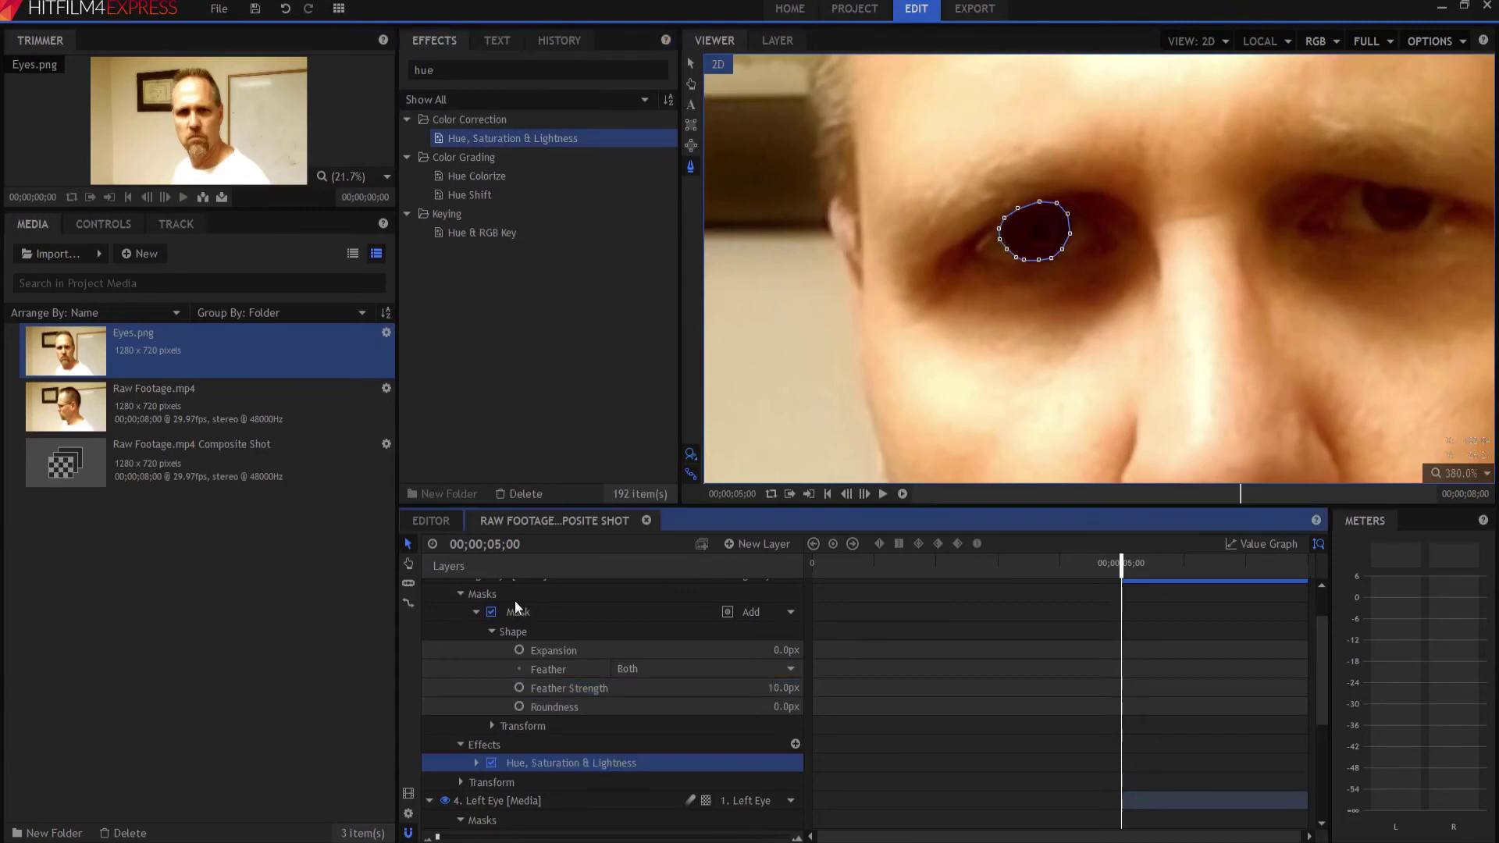
left_click(478, 762)
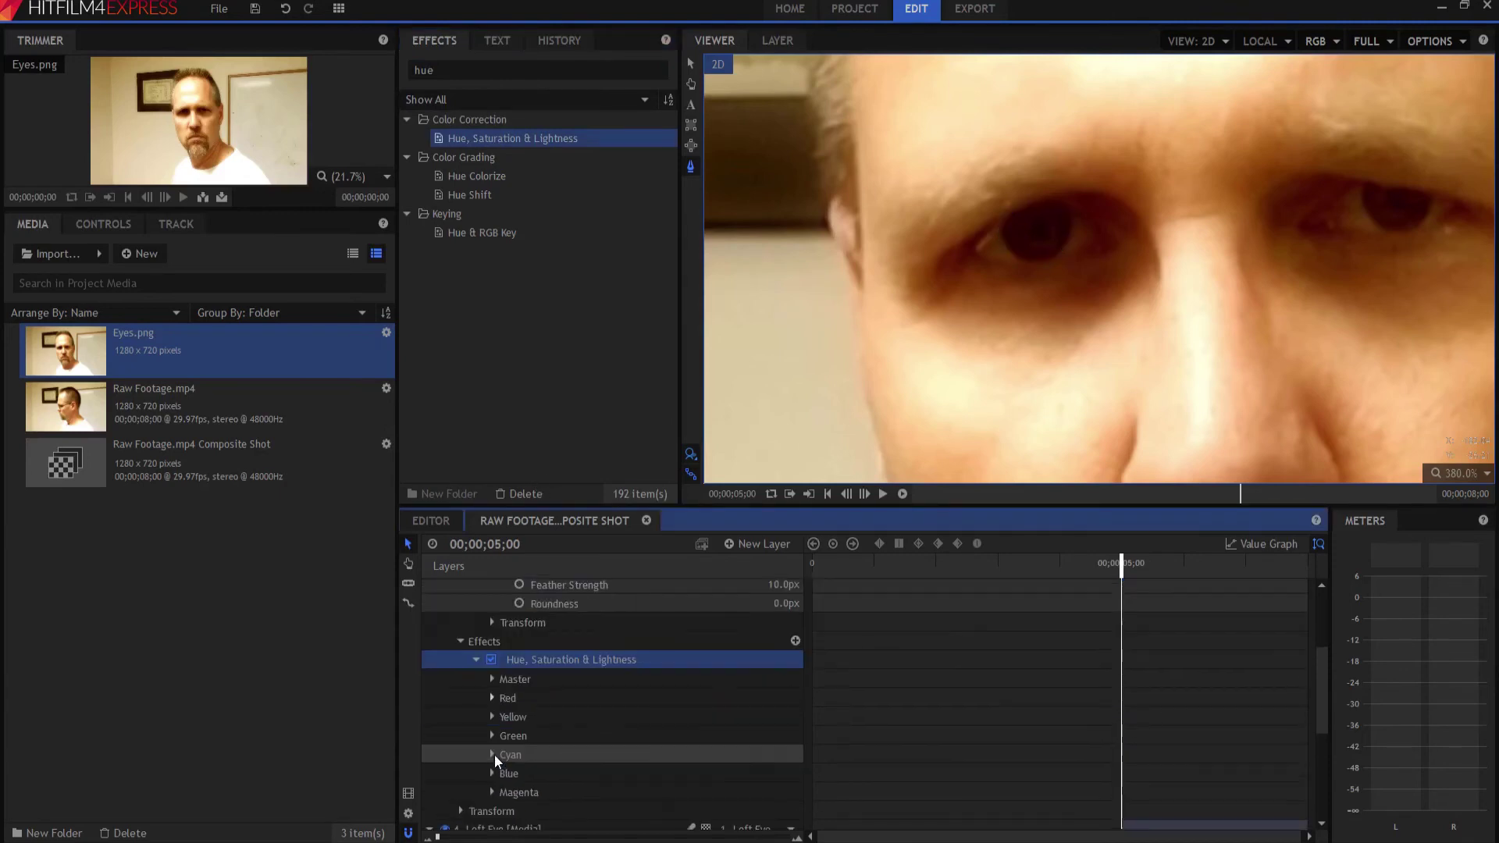
left_click(492, 698)
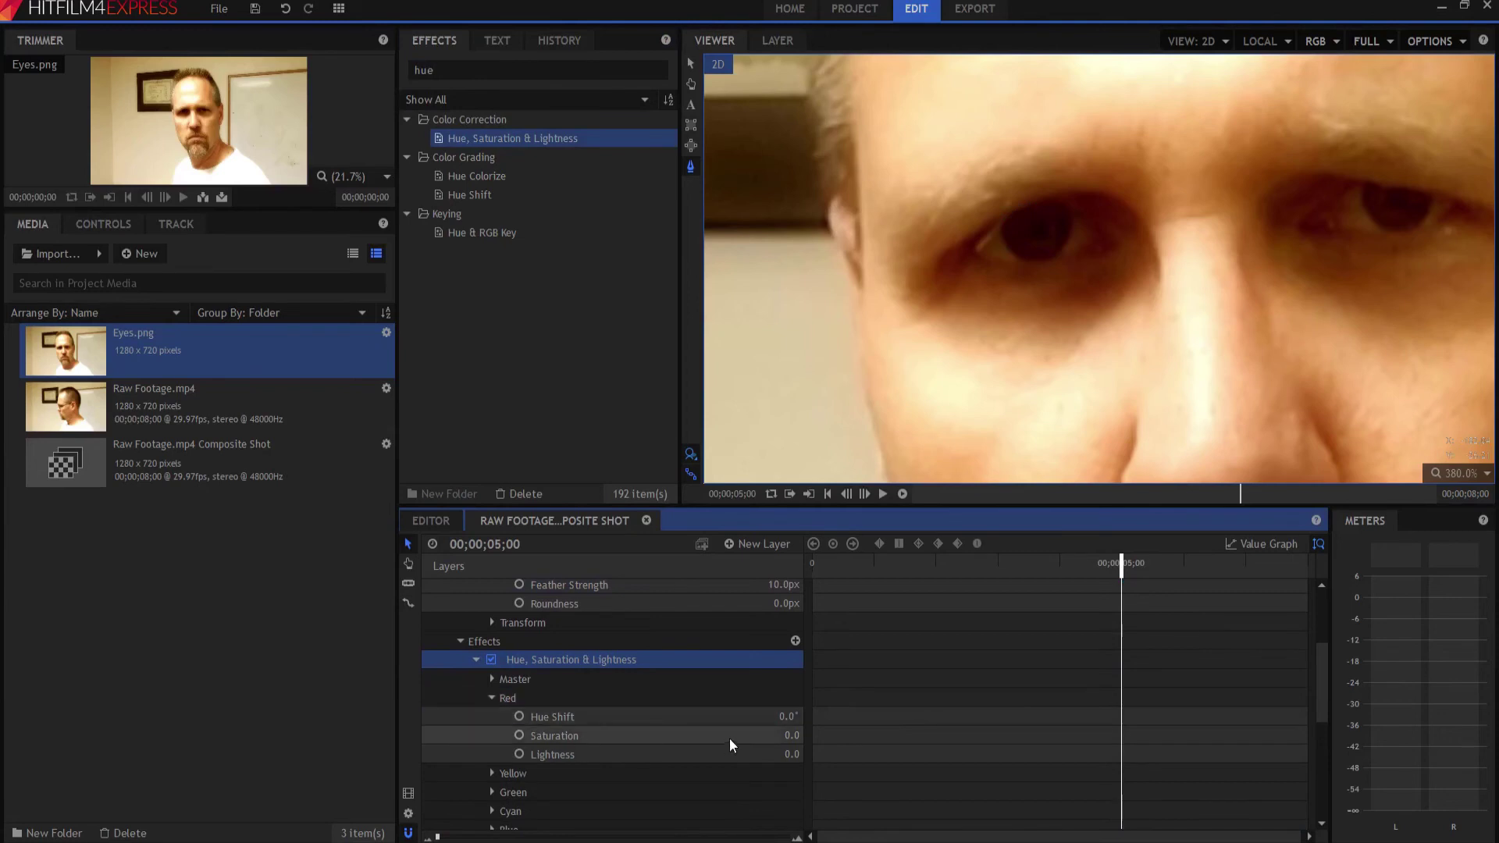
mouse_move(791, 755)
left_mouse_down()
mouse_move(813, 755)
mouse_move(779, 754)
left_mouse_up()
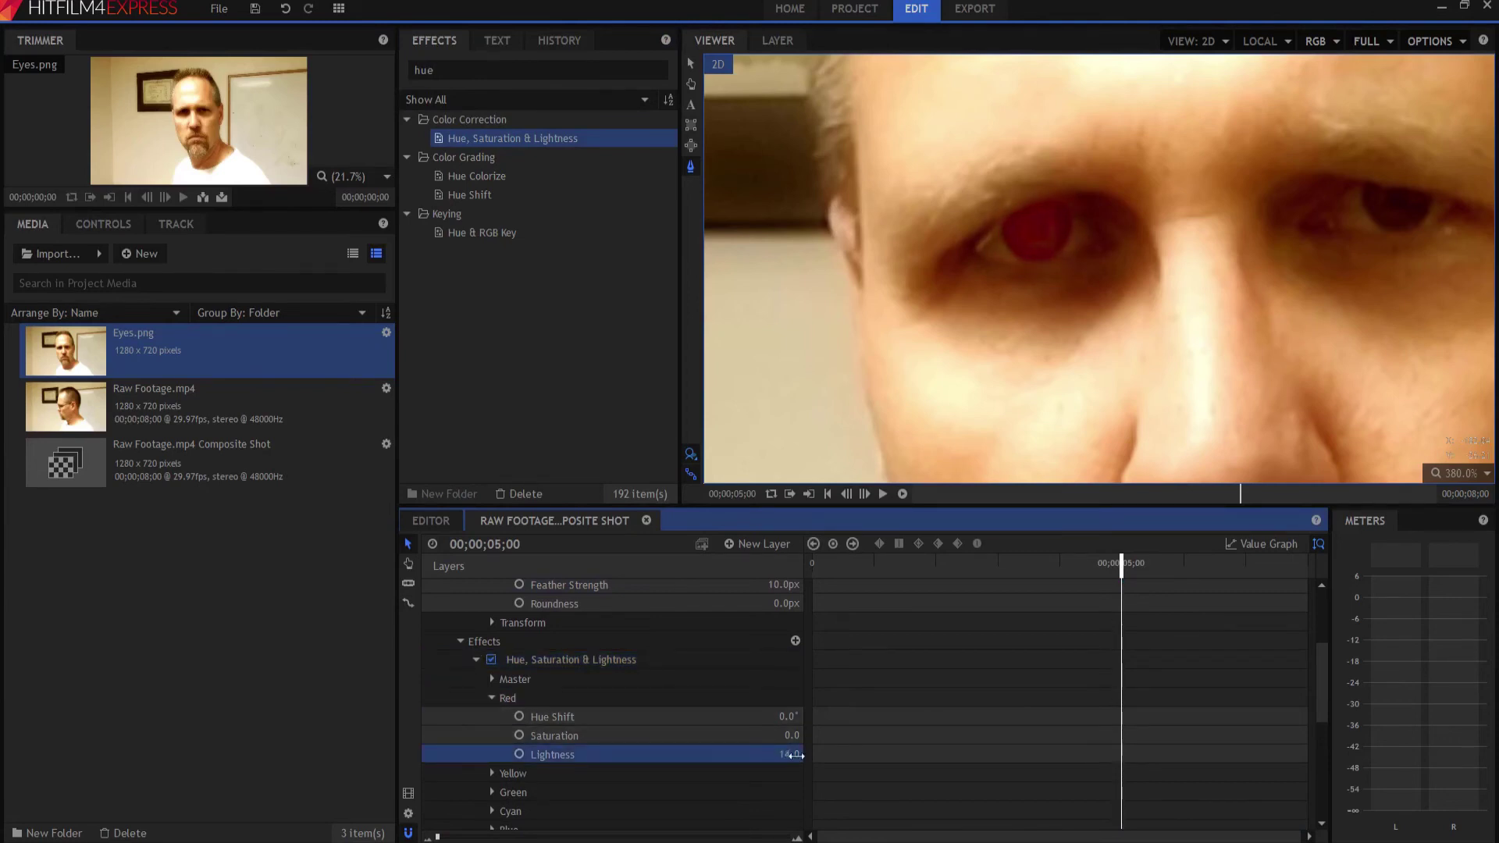
- Keyframe Red Lightness at 0.0, then set 15.0 a few frames later
left_click(795, 754)
type("0")
key("Return")
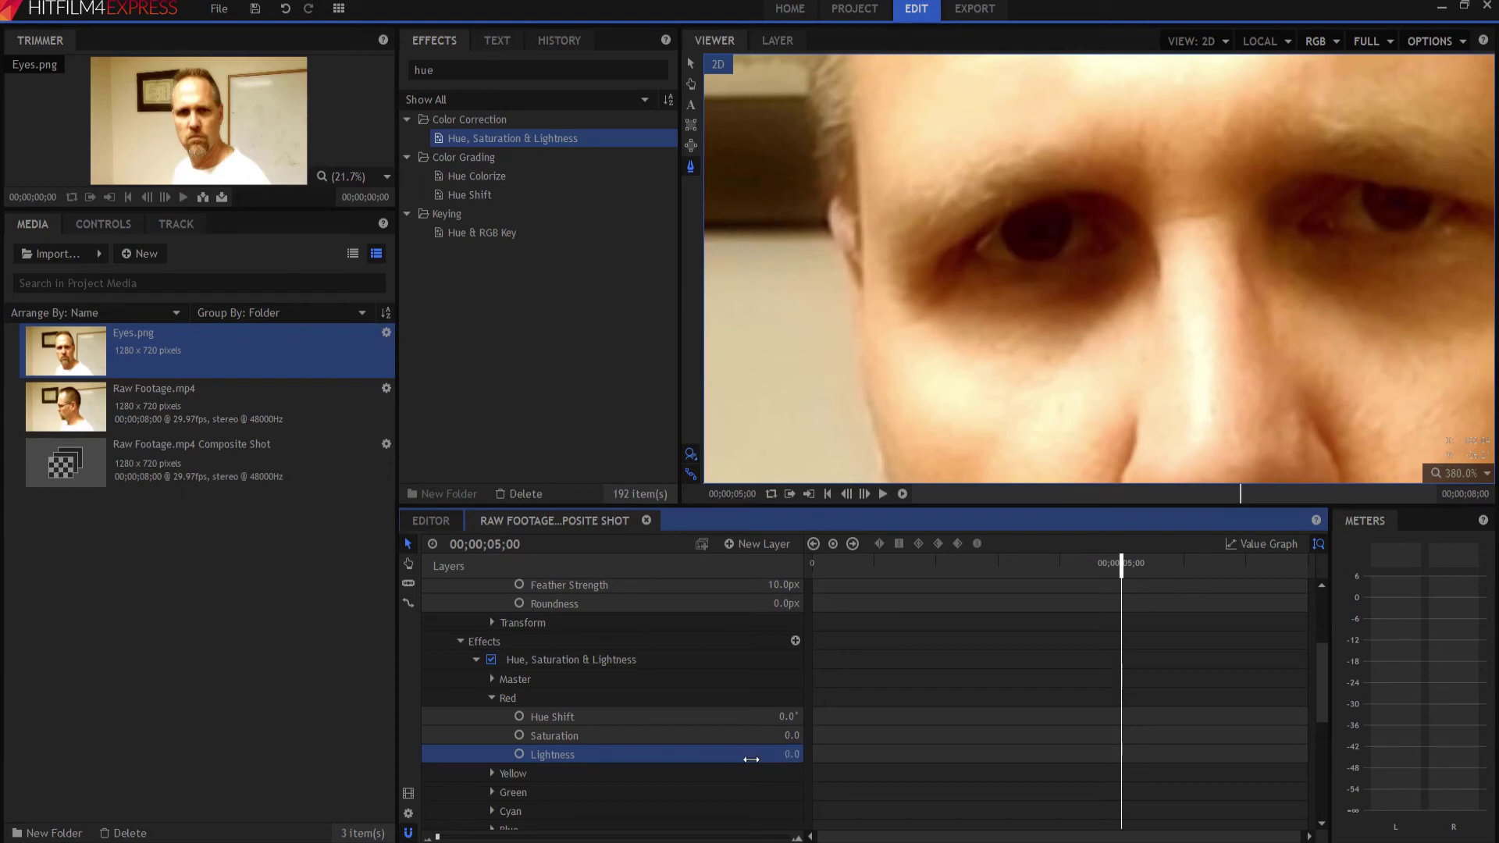
left_click(518, 754)
key("Right")
key("Right")
key("Right")
key("Right")
key("Right")
key("Right")
key("Right")
key("Right")
key("Right")
key("Right")
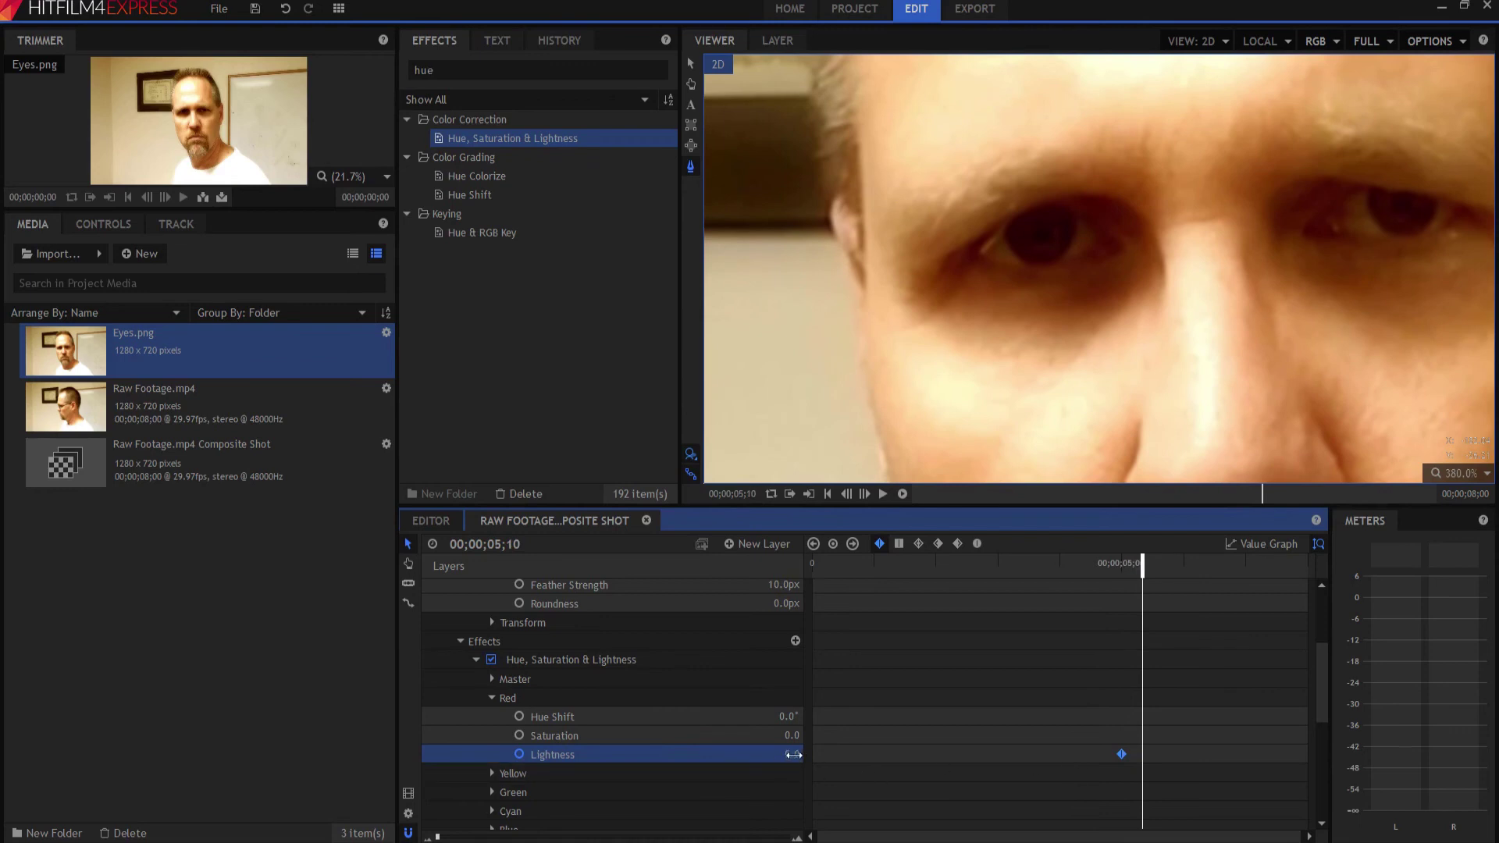
left_click(790, 754)
type("15")
key("Return")
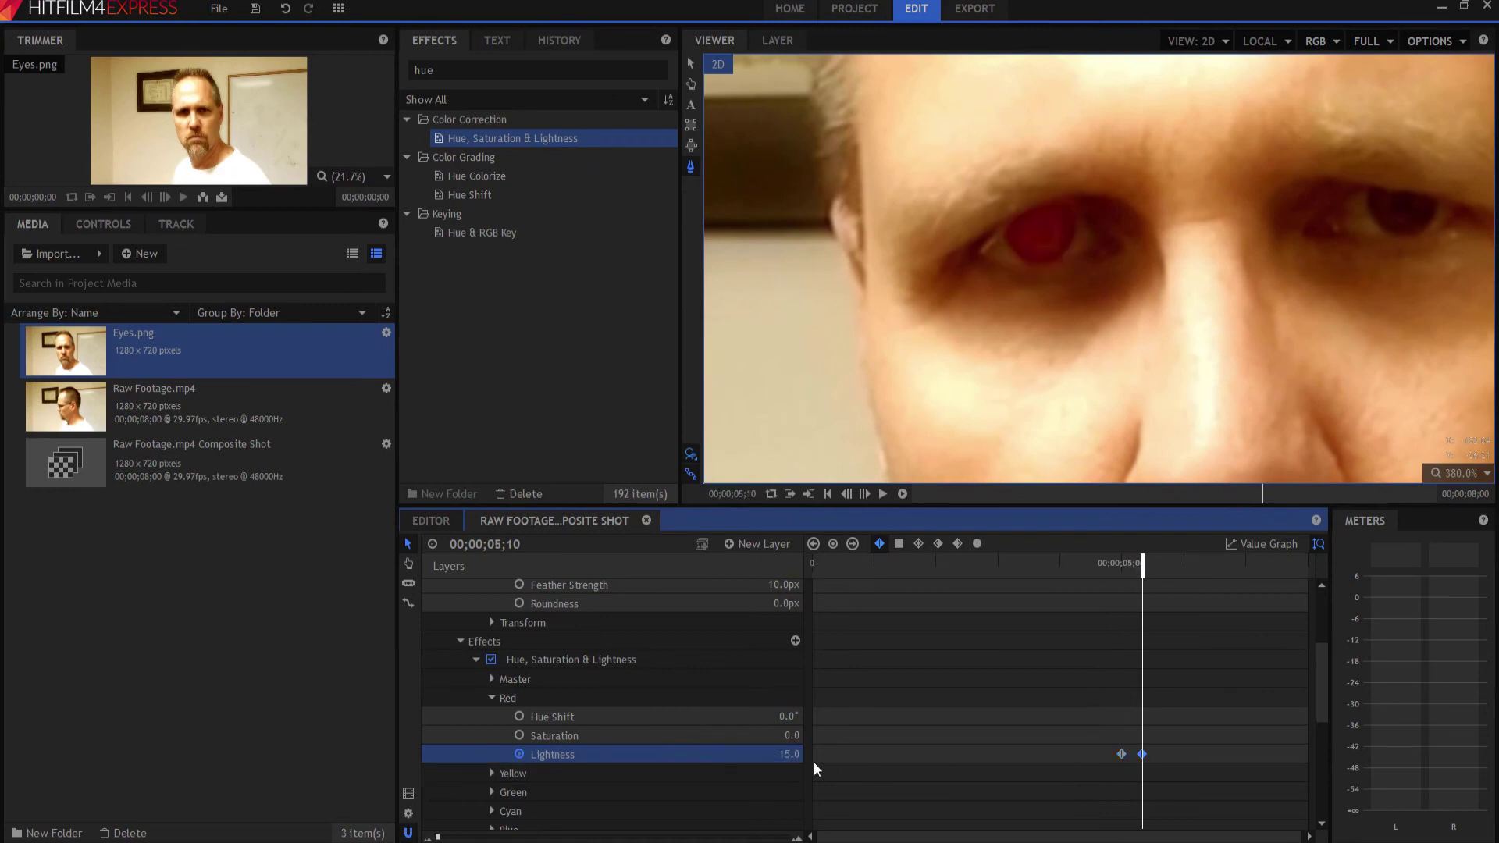
- Select the Hue, Saturation & Lightness effect, then the Left Eye media layer
left_click(537, 661)
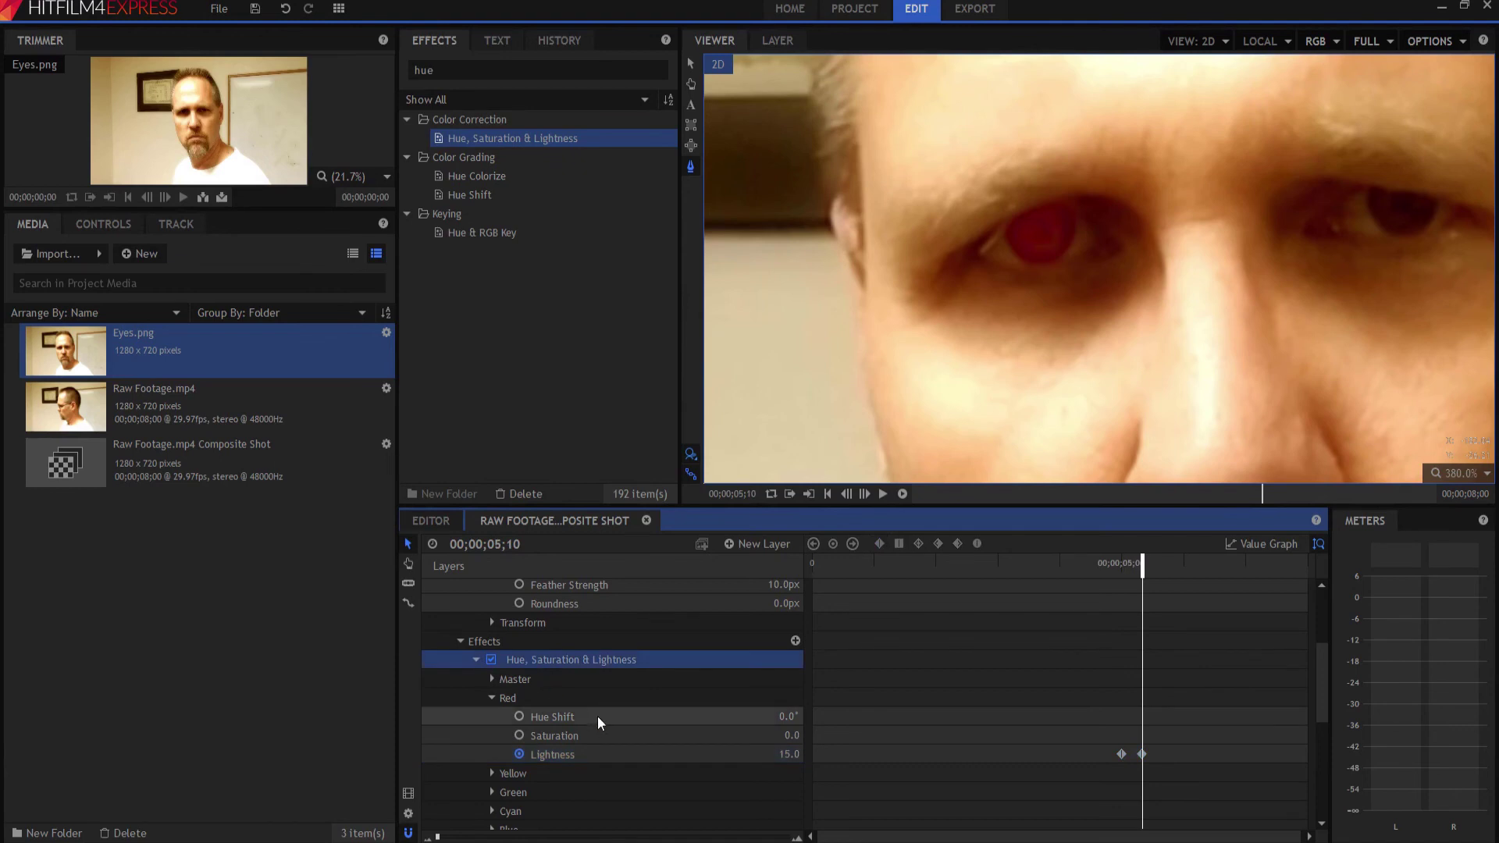
scroll(585, 720, "down", 5)
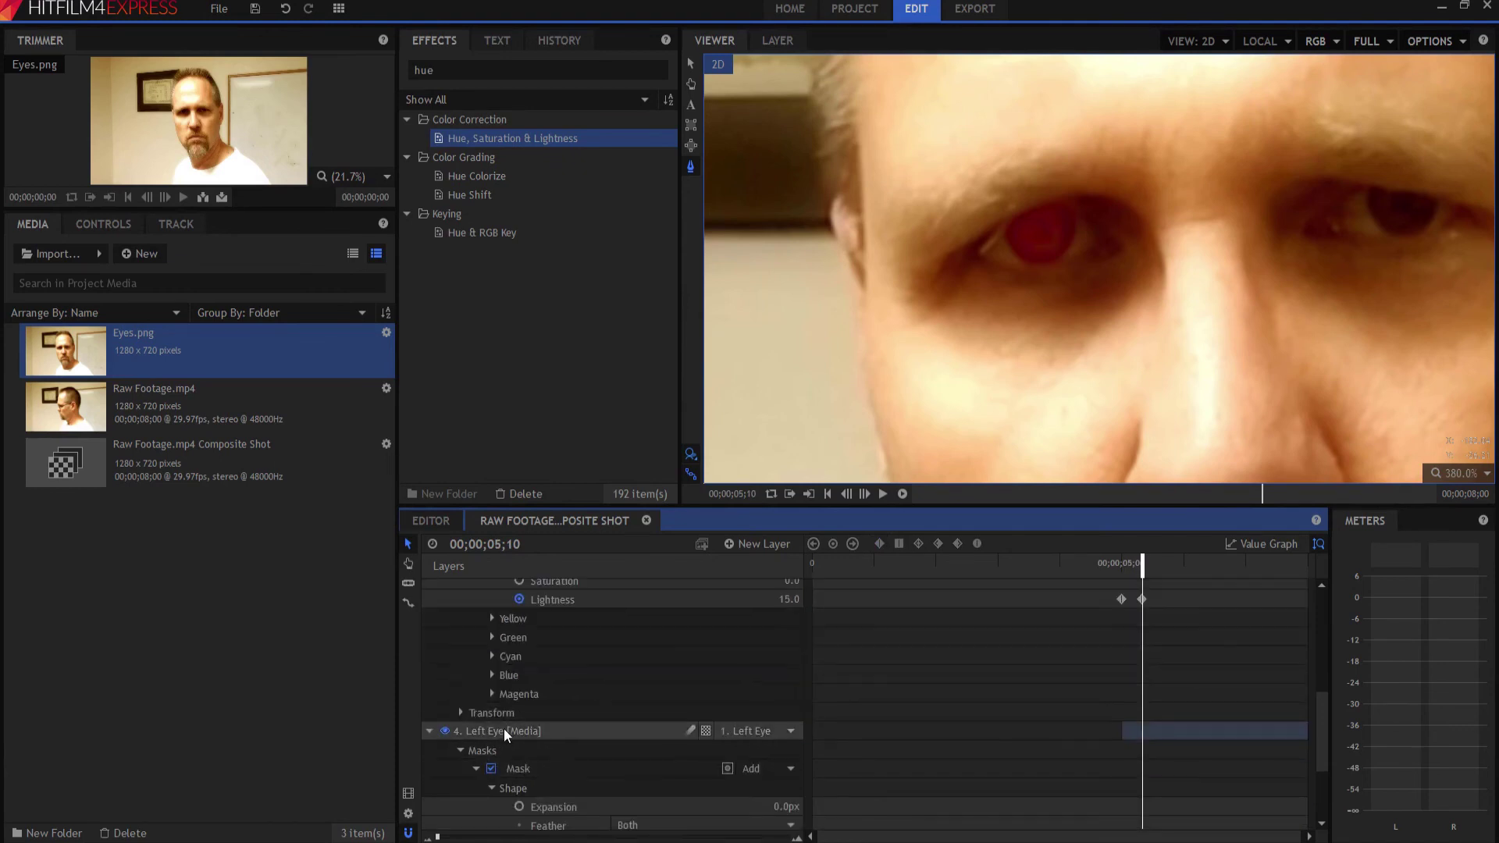
left_click(593, 734)
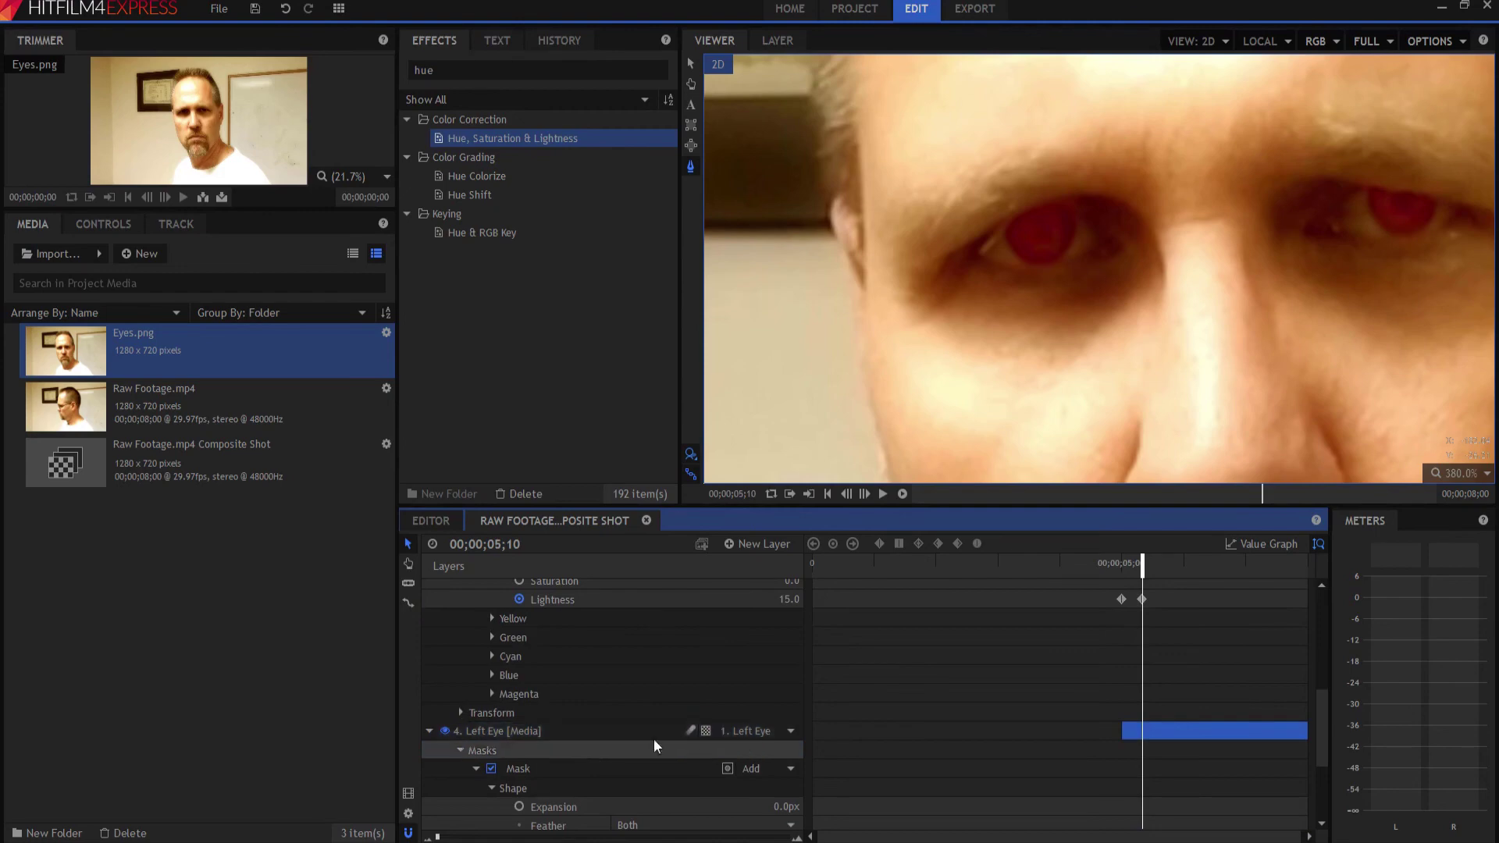
- Scrub around 05;10 to check the red glow and collapse the Right Eye layer's properties
mouse_move(1144, 563)
left_mouse_down()
mouse_move(1115, 564)
mouse_move(1161, 568)
mouse_move(1124, 574)
mouse_move(1142, 569)
left_mouse_up()
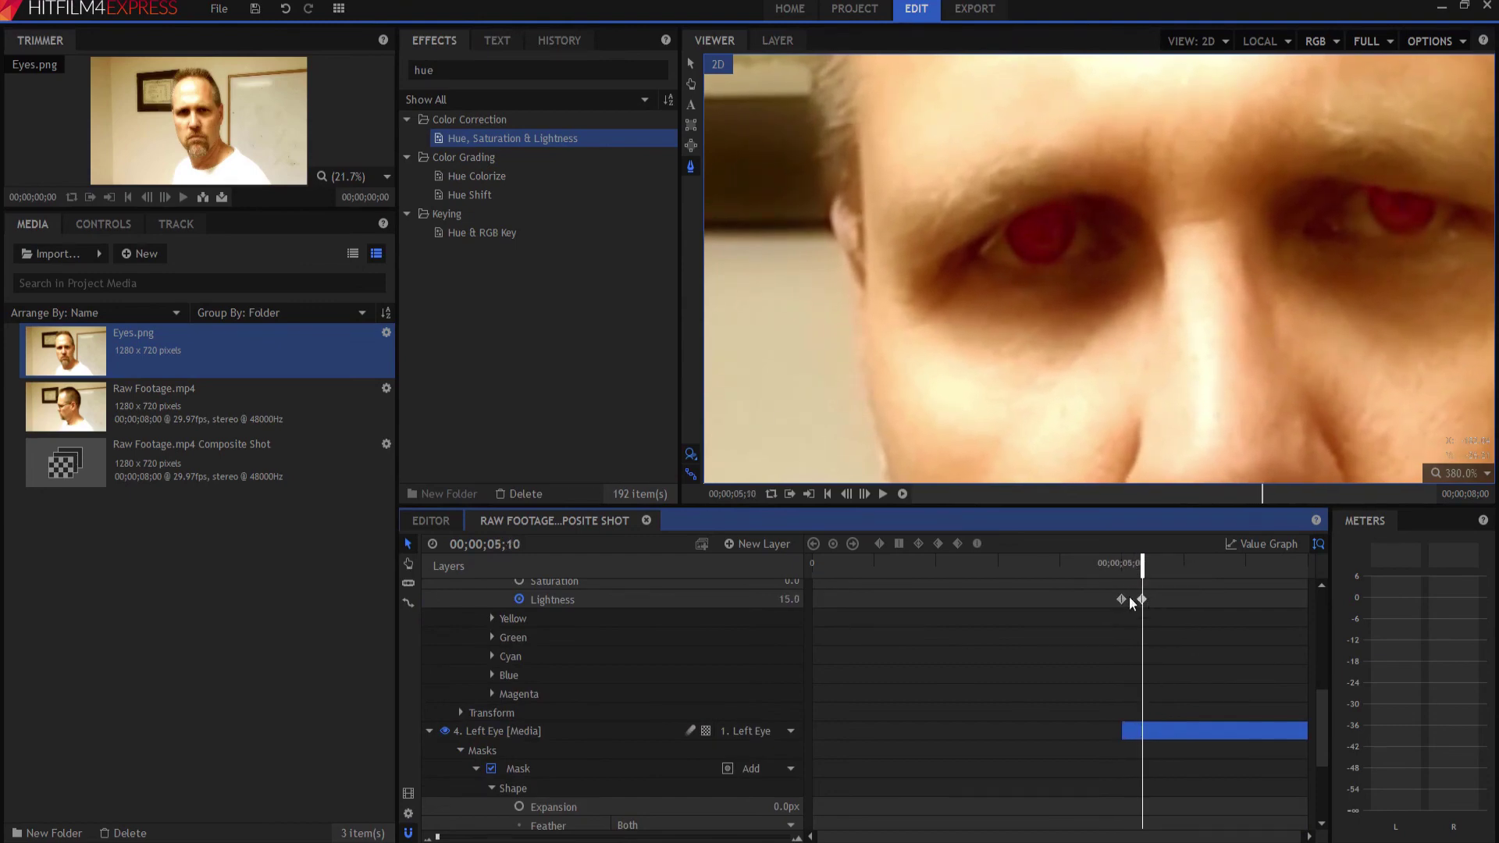
scroll(442, 705, "up", 1)
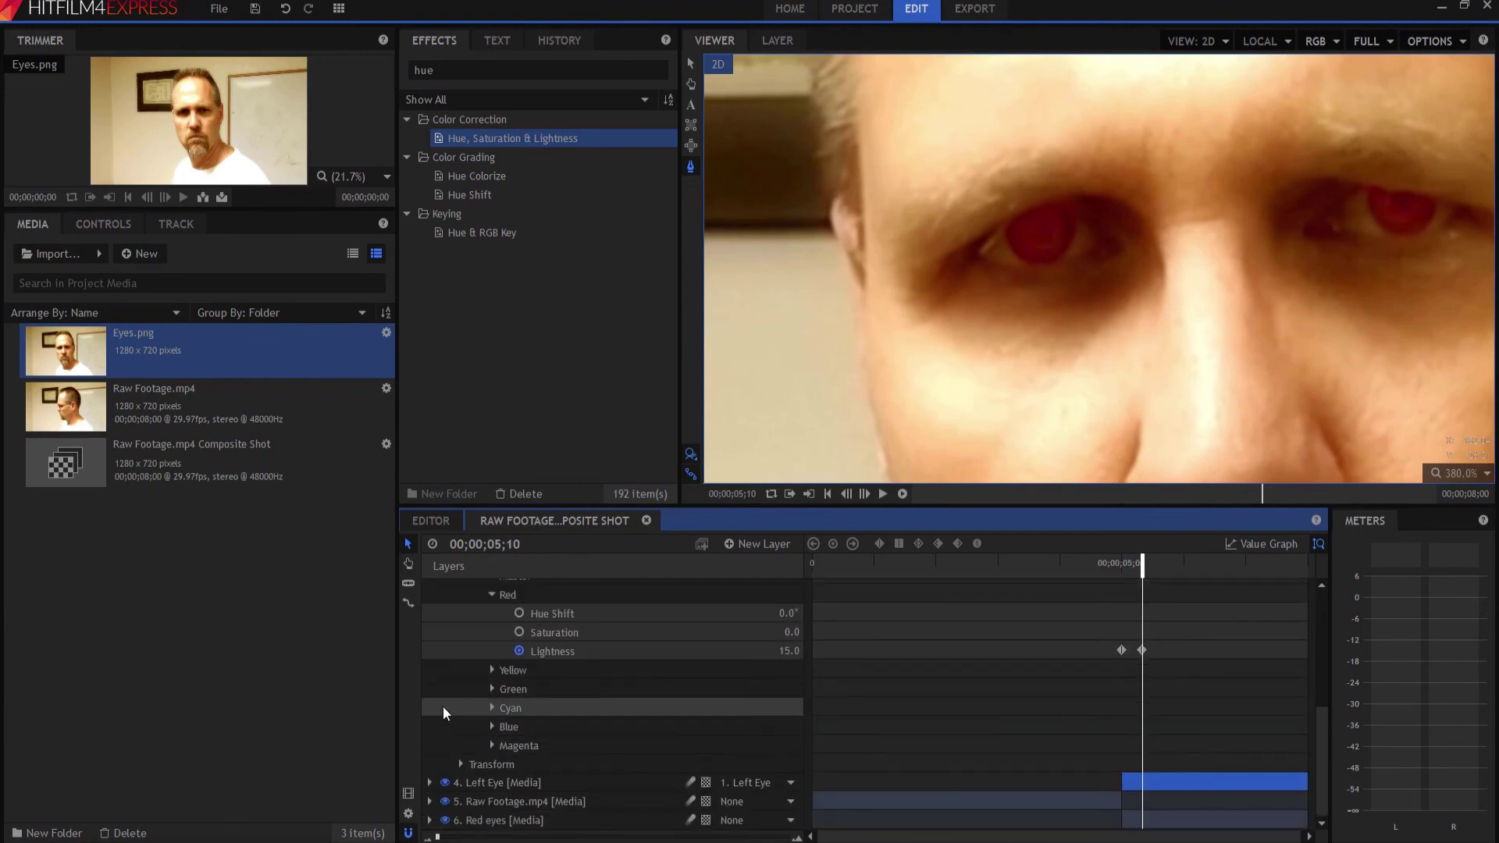
scroll(433, 670, "down", 5)
scroll(437, 624, "up", 5)
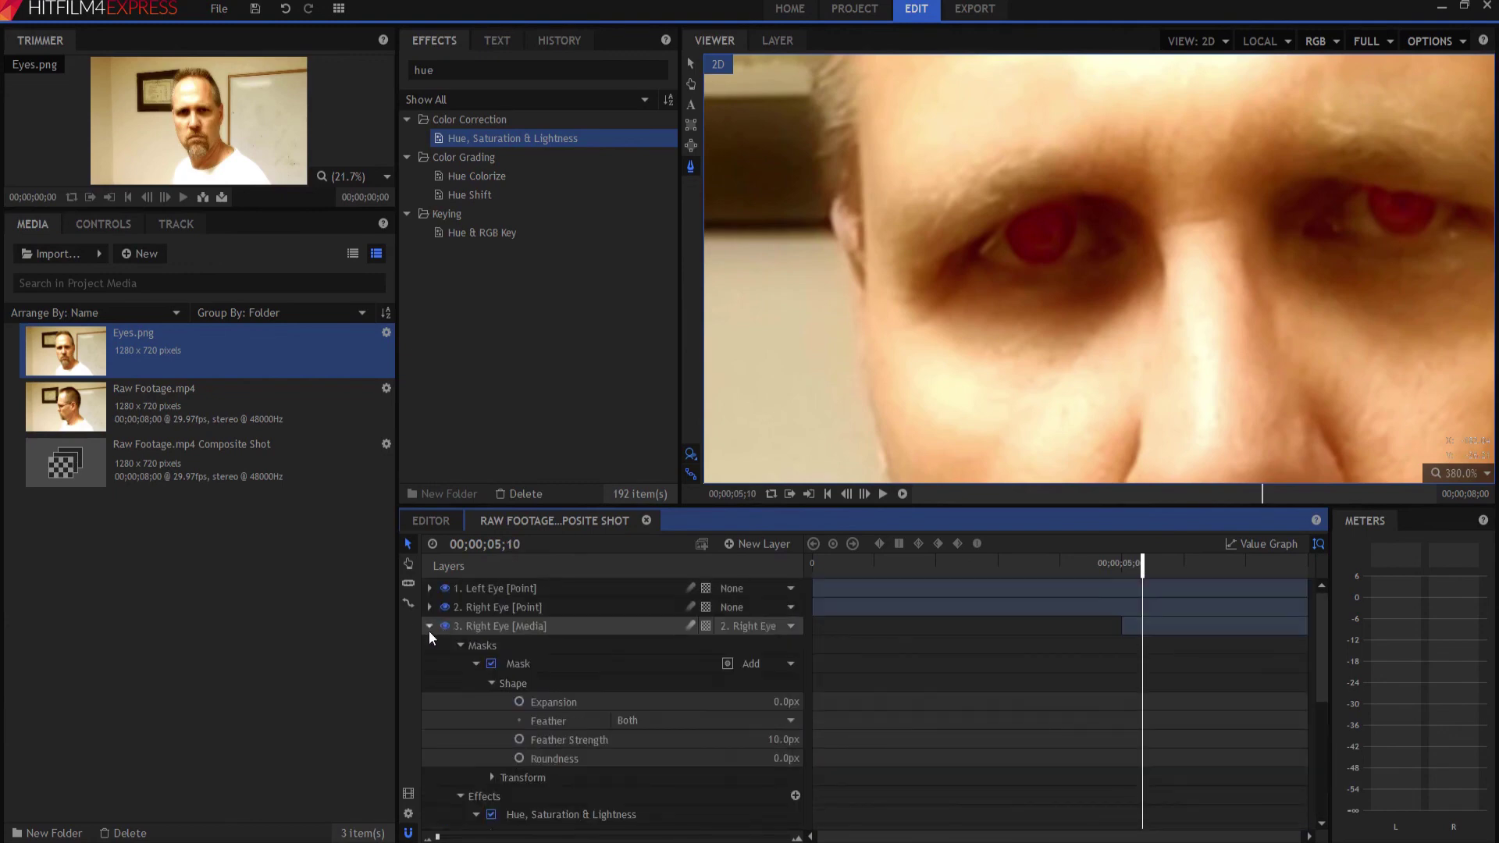
left_click(430, 626)
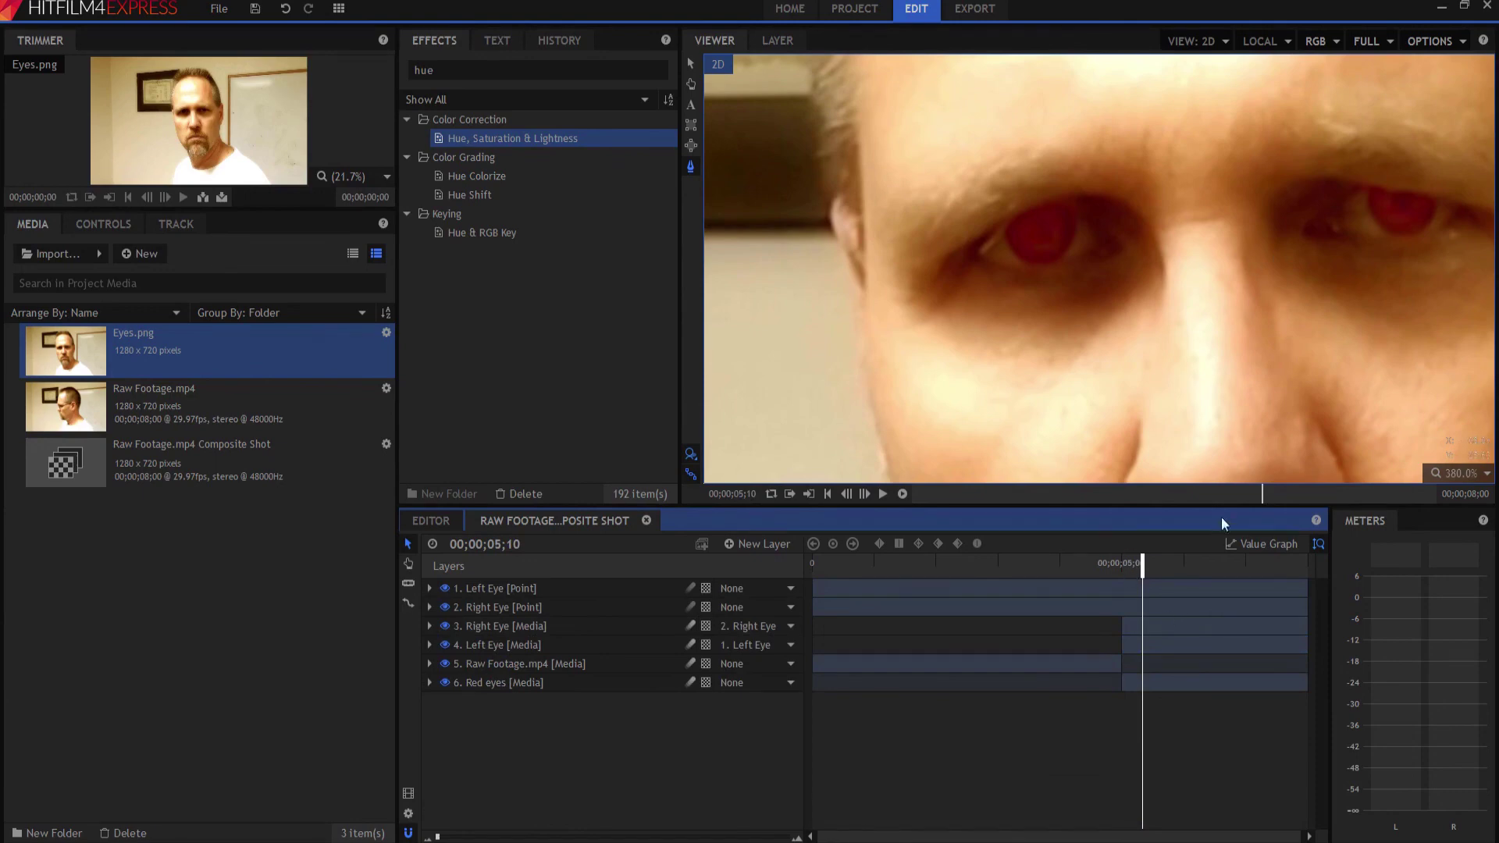
- Scale the viewer to fit the whole frame and play the shot from before the eyes change
left_click(1448, 476)
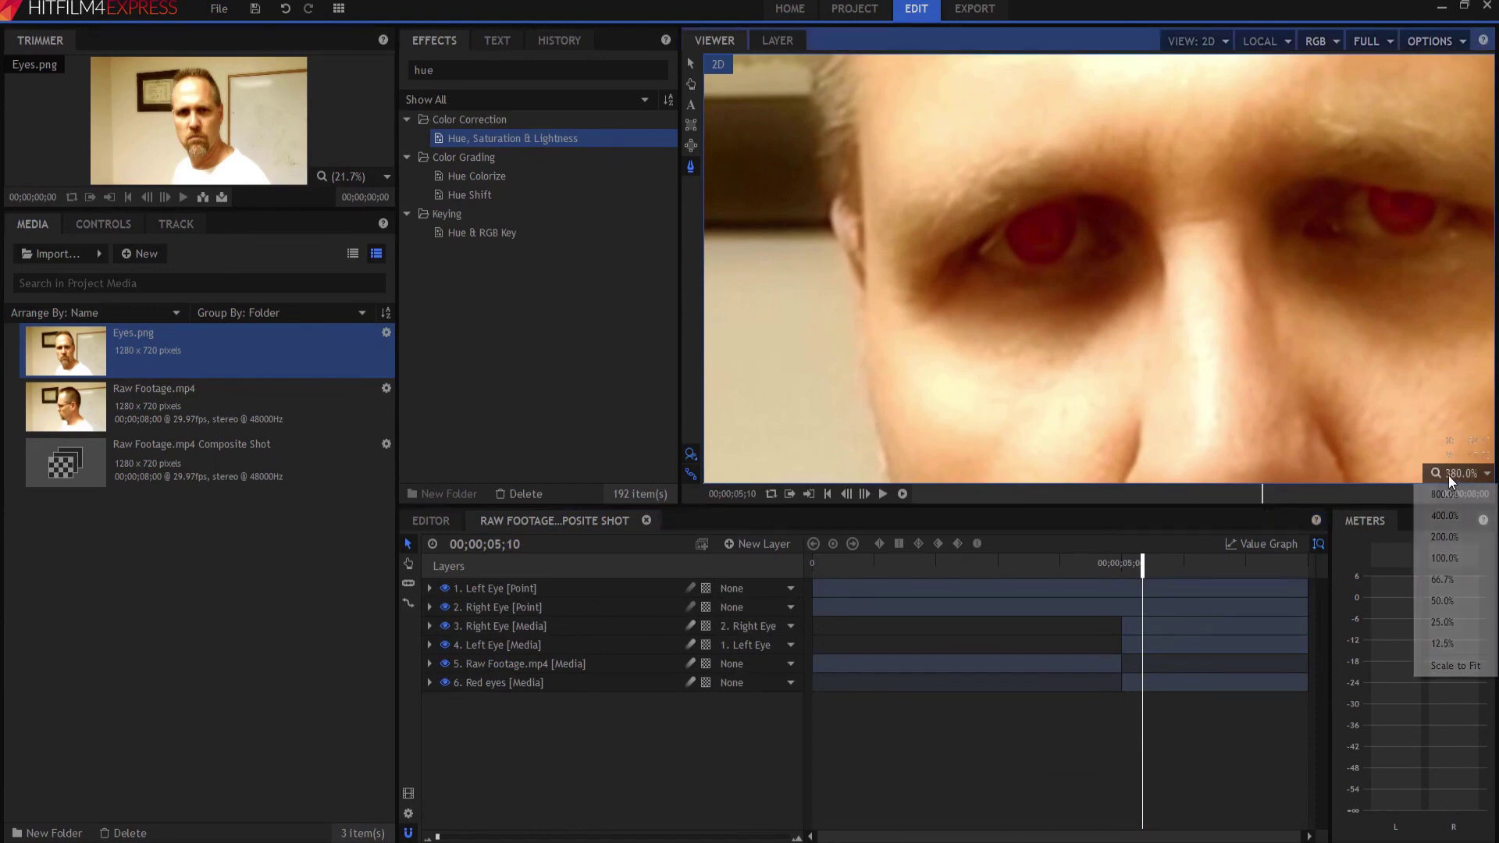
left_click(1441, 667)
left_click(1071, 565)
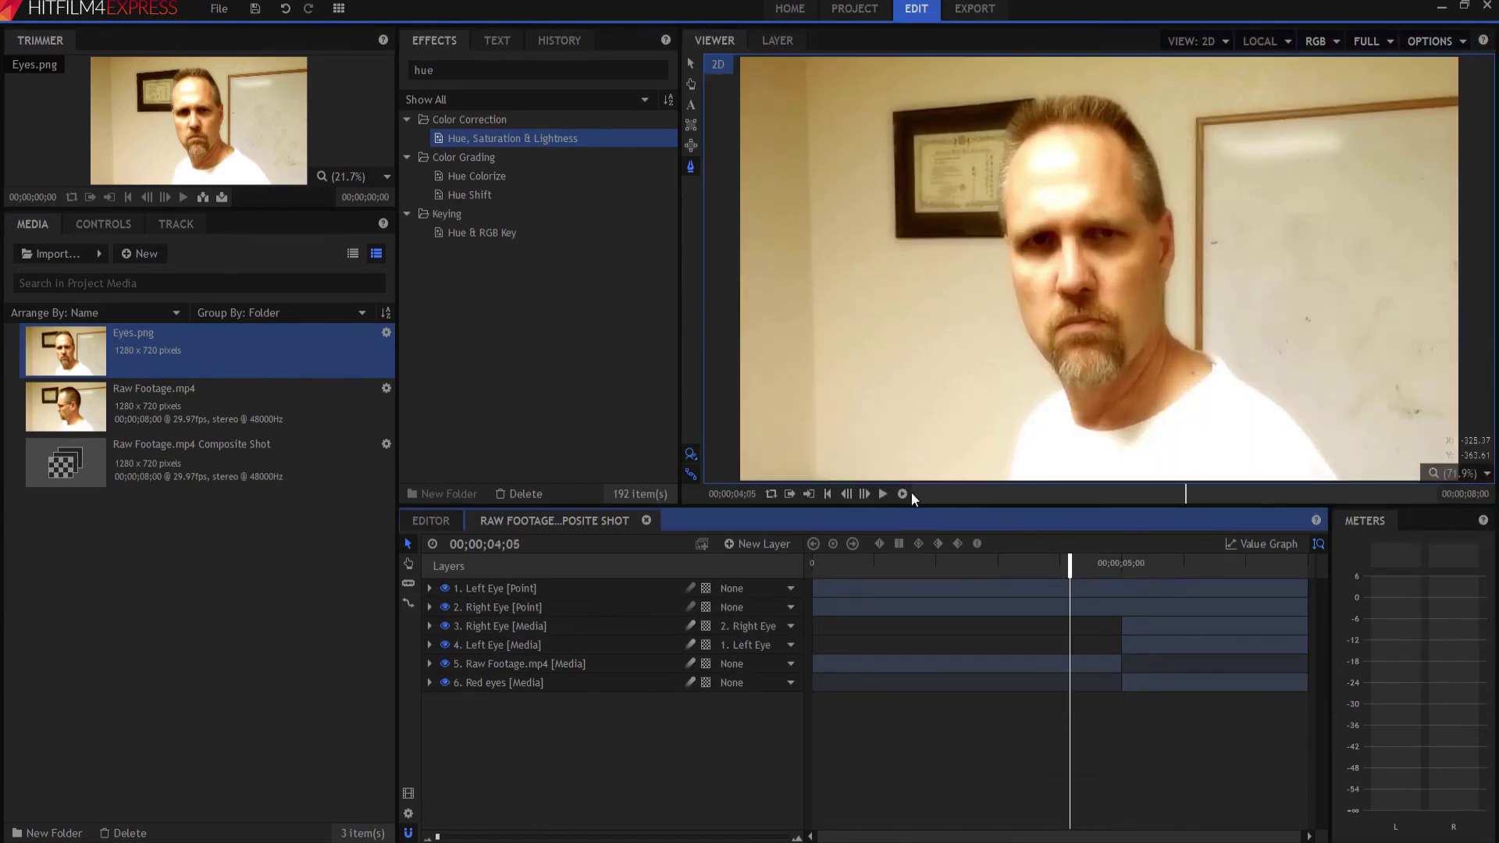
left_click(883, 494)
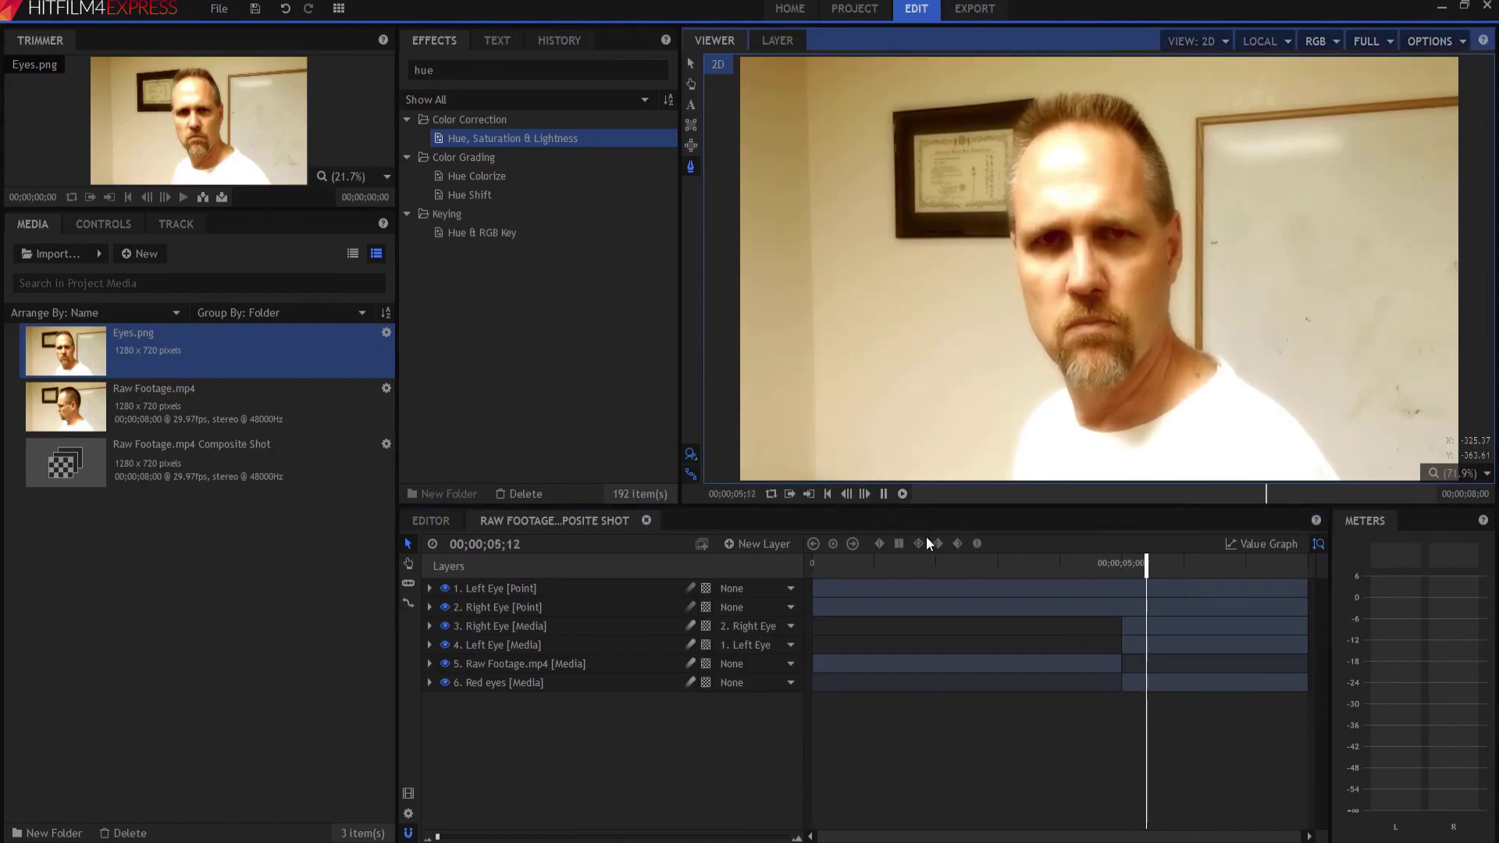